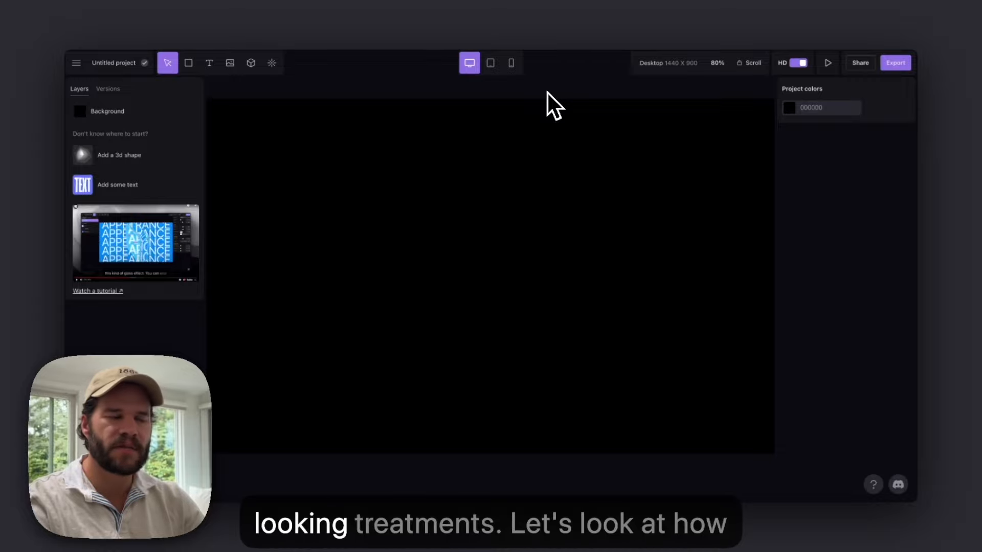
# Search the effects library for "noise" and add a Noise Fill layer to the canvas.
pyautogui.click(272, 62)
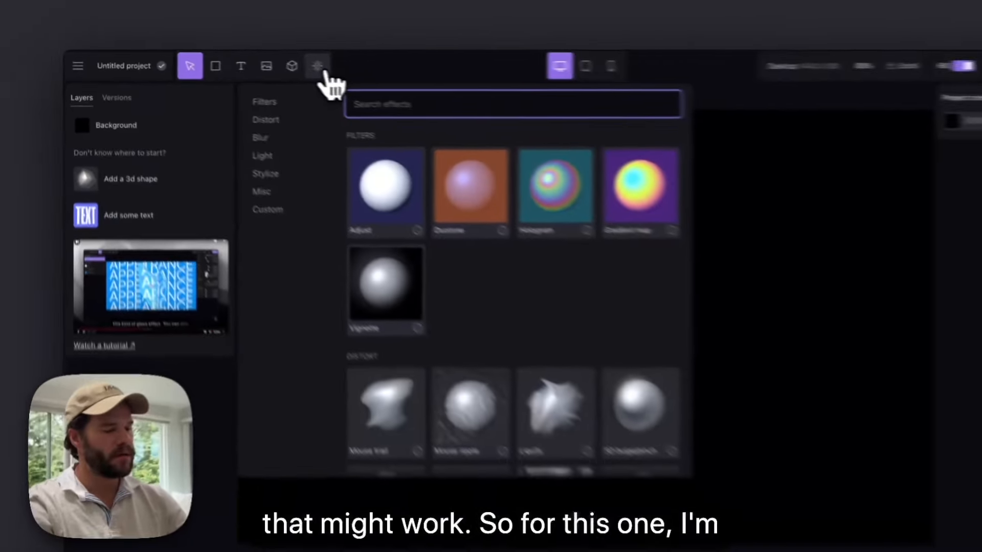
pyautogui.write('noise')
pyautogui.scroll(-2, 530, 374)
pyautogui.scroll(-5, 360, 258)
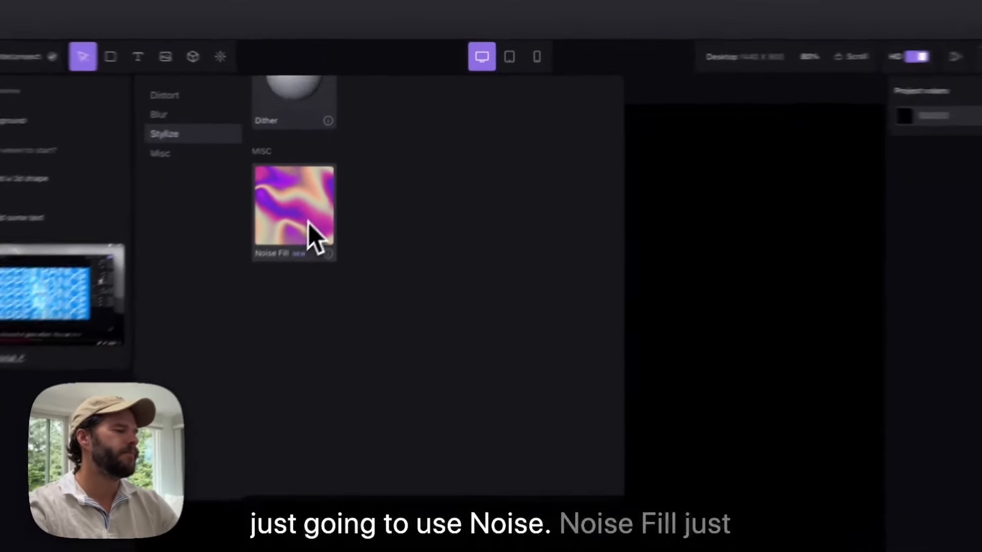
pyautogui.click(332, 195)
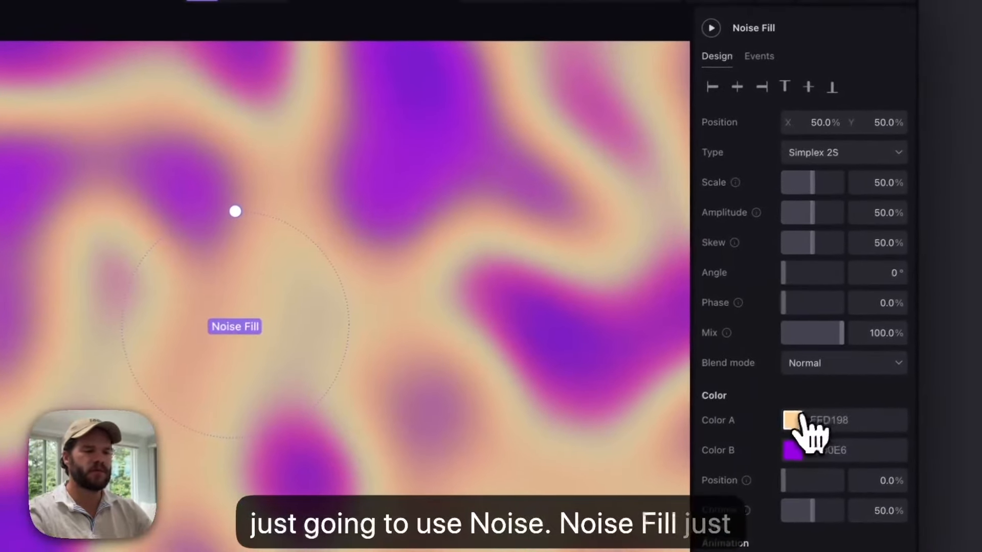
# Set the Noise Fill's Color A to black (000000), its color position to 49% and its chroma to 63%.
pyautogui.click(802, 404)
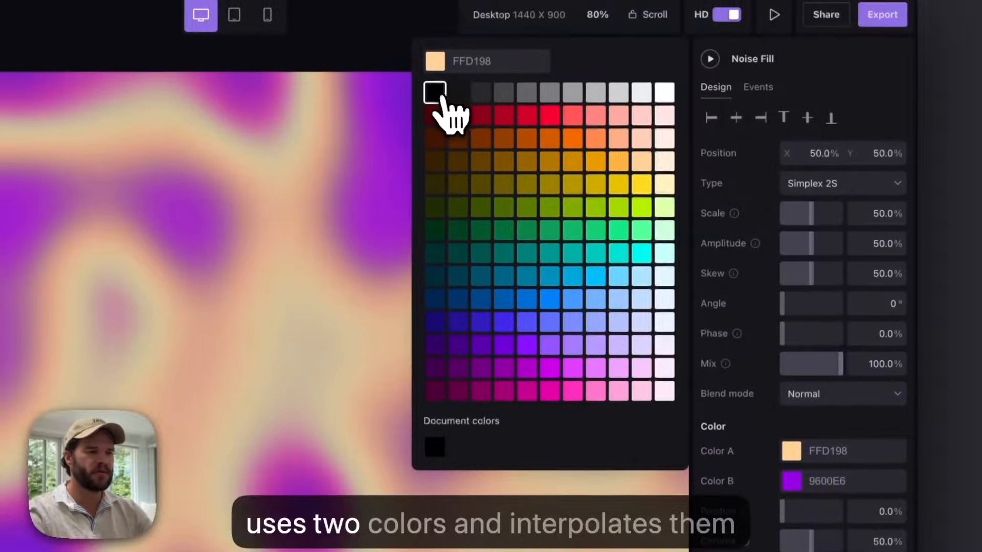
pyautogui.click(435, 92)
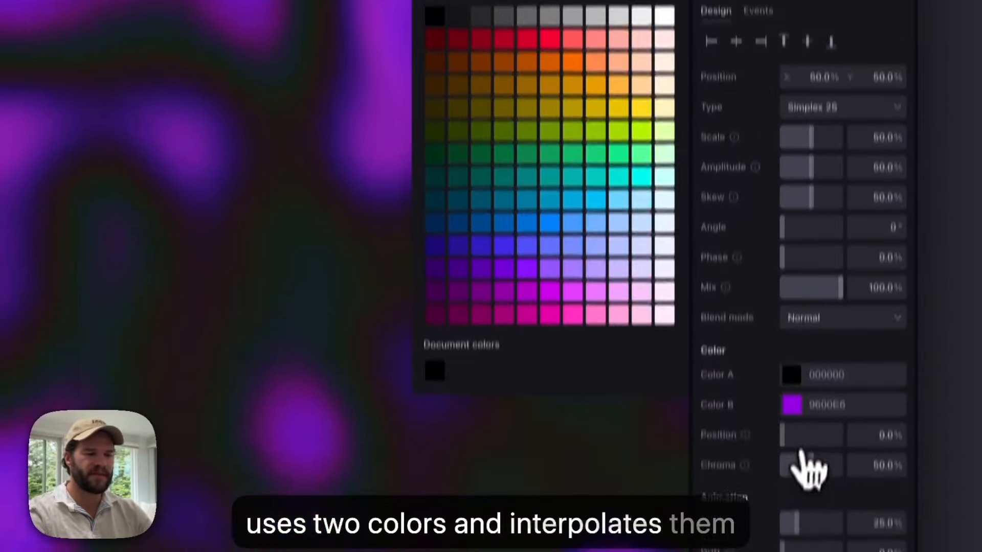
pyautogui.click(797, 512)
pyautogui.moveTo(797, 379); pyautogui.dragTo(820, 413)
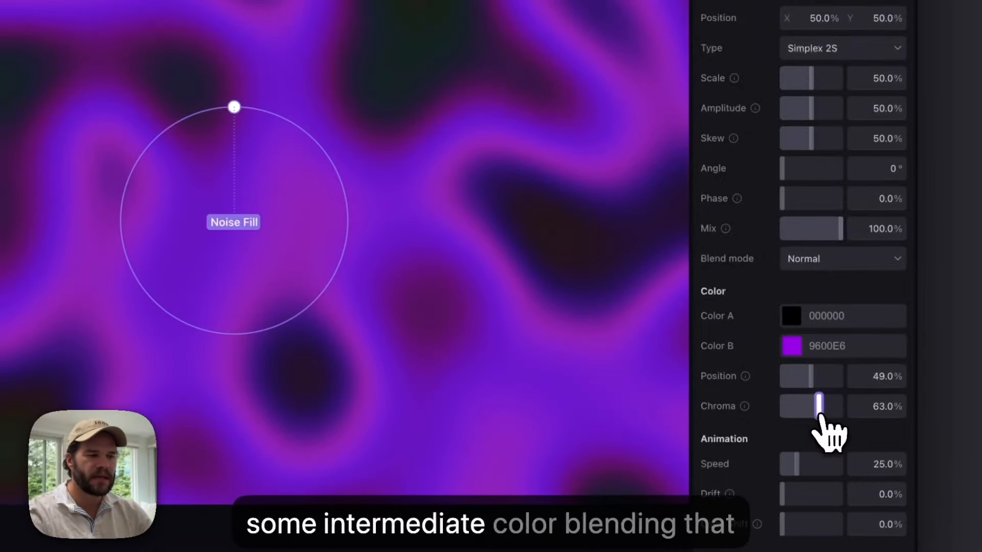
# Try light pink F6C7FF as the Noise Fill's Color B with the color position at 57%.
pyautogui.click(792, 347)
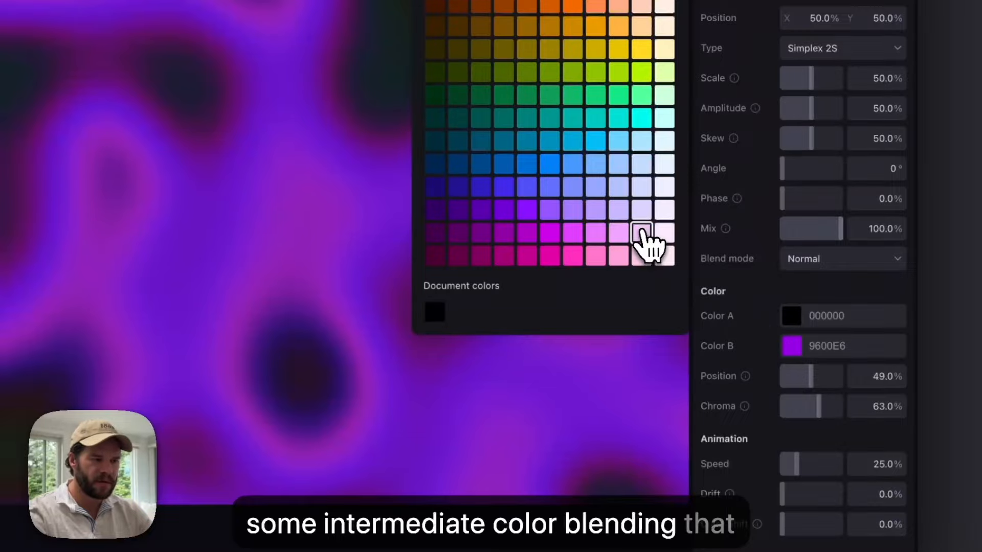
pyautogui.click(643, 233)
pyautogui.moveTo(810, 377)
pyautogui.mouseDown()
pyautogui.moveTo(798, 377)
pyautogui.moveTo(817, 379)
pyautogui.mouseUp()
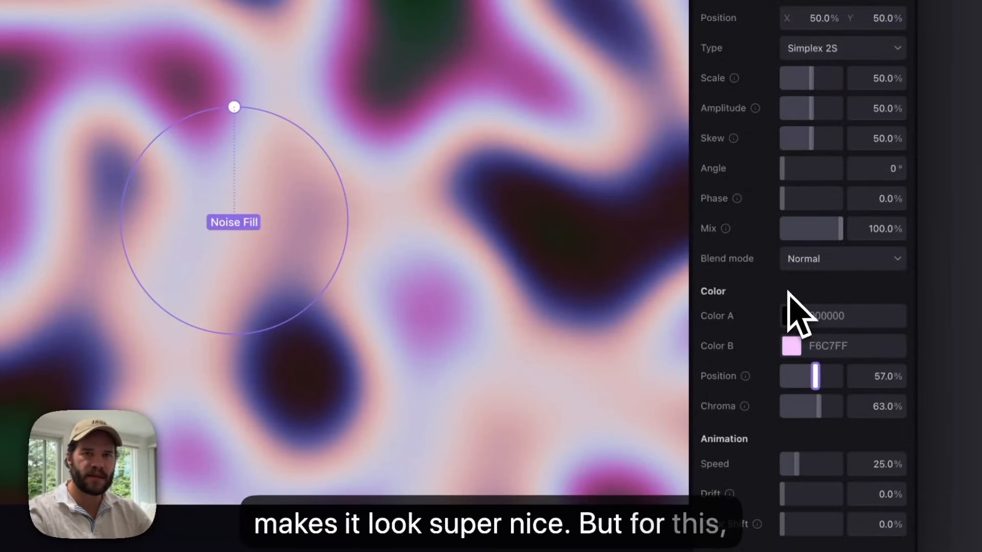
# Change the Noise Fill's Color B to white (FFFFFF) and set its scale to 2000%.
pyautogui.click(791, 345)
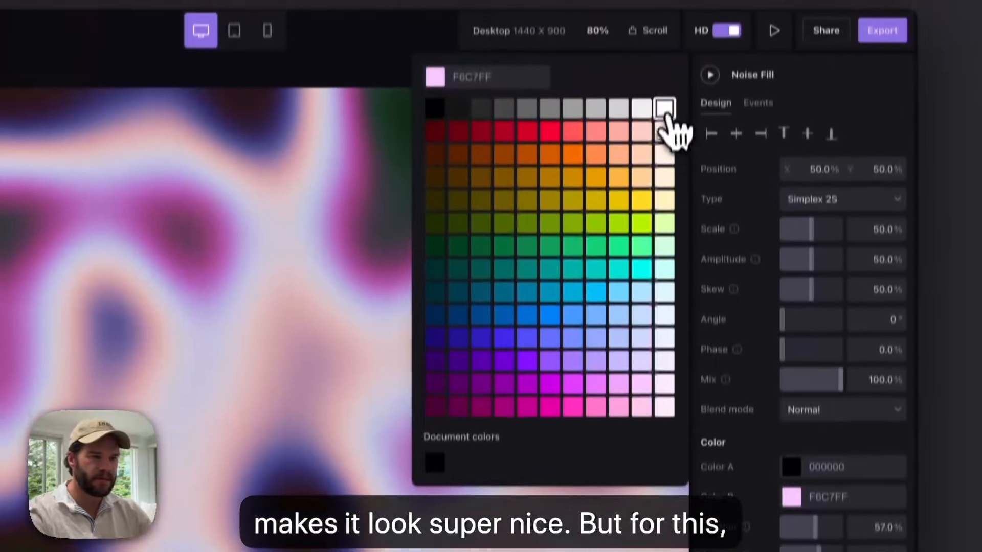
pyautogui.click(664, 113)
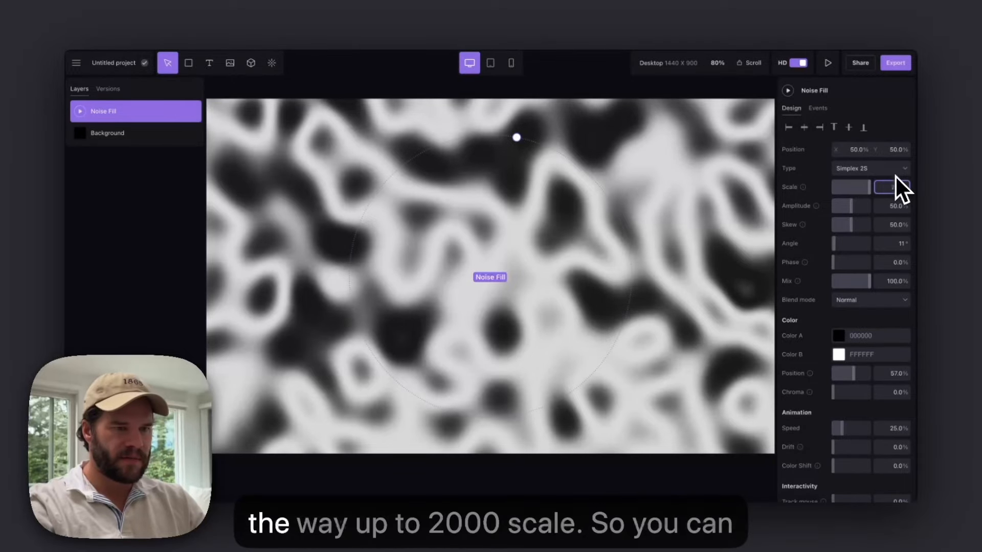
pyautogui.write('2000')
pyautogui.press('Return')
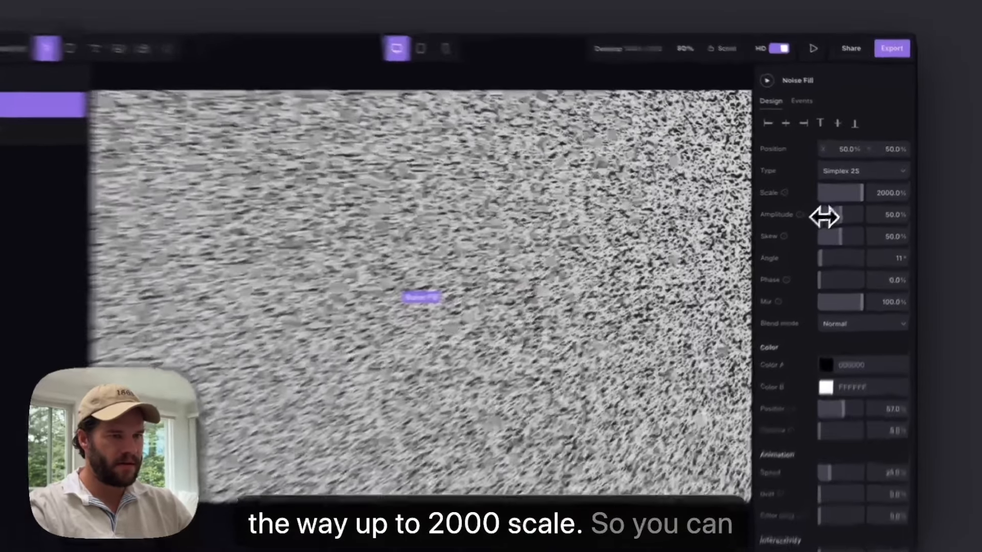
# Switch the Noise Fill's type to Perlin and set its amplitude to 34%.
pyautogui.moveTo(850, 206)
pyautogui.mouseDown()
pyautogui.moveTo(839, 208)
pyautogui.moveTo(852, 212)
pyautogui.mouseUp()
pyautogui.moveTo(817, 249); pyautogui.dragTo(795, 249)
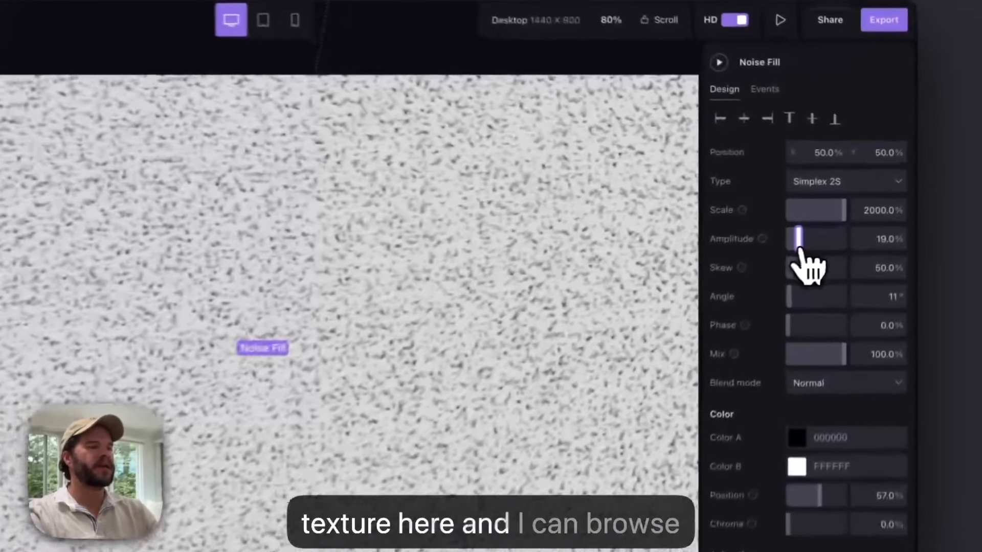
pyautogui.click(828, 186)
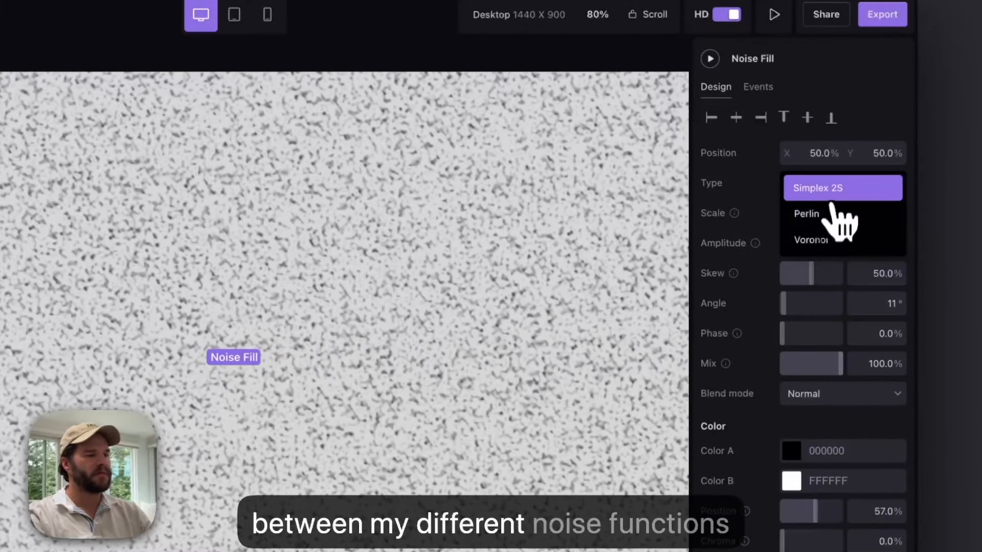
pyautogui.click(827, 219)
pyautogui.moveTo(807, 247)
pyautogui.mouseDown()
pyautogui.moveTo(817, 251)
pyautogui.moveTo(805, 257)
pyautogui.mouseUp()
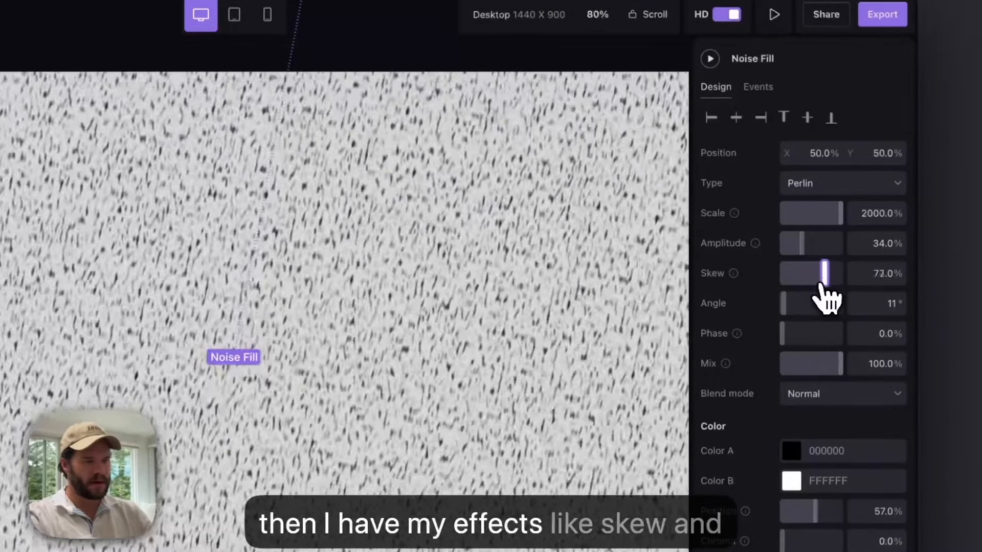
# Stretch the noise into vertical streaks with angle 0°, skew 99% and amplitude 75%.
pyautogui.moveTo(824, 290); pyautogui.dragTo(791, 307)
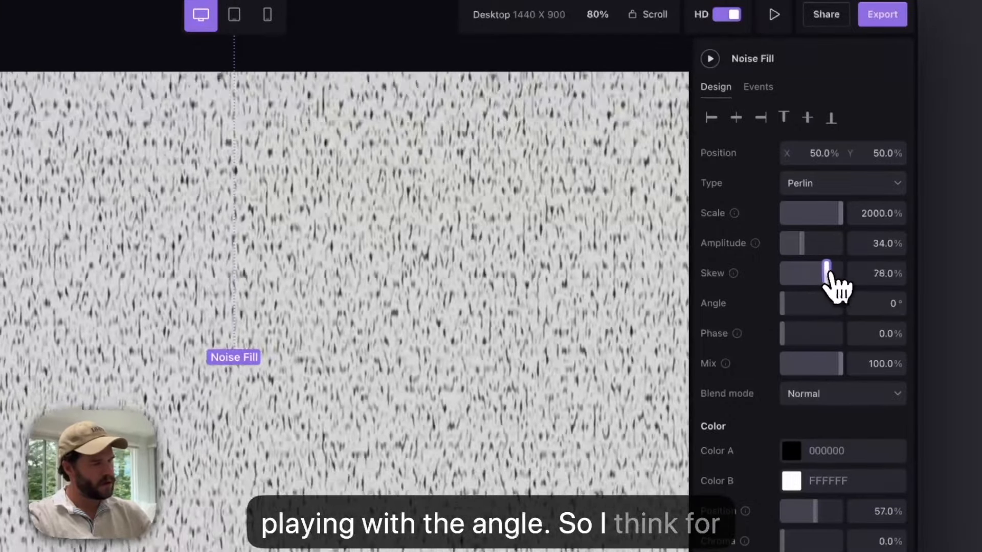
pyautogui.moveTo(828, 272); pyautogui.dragTo(840, 273)
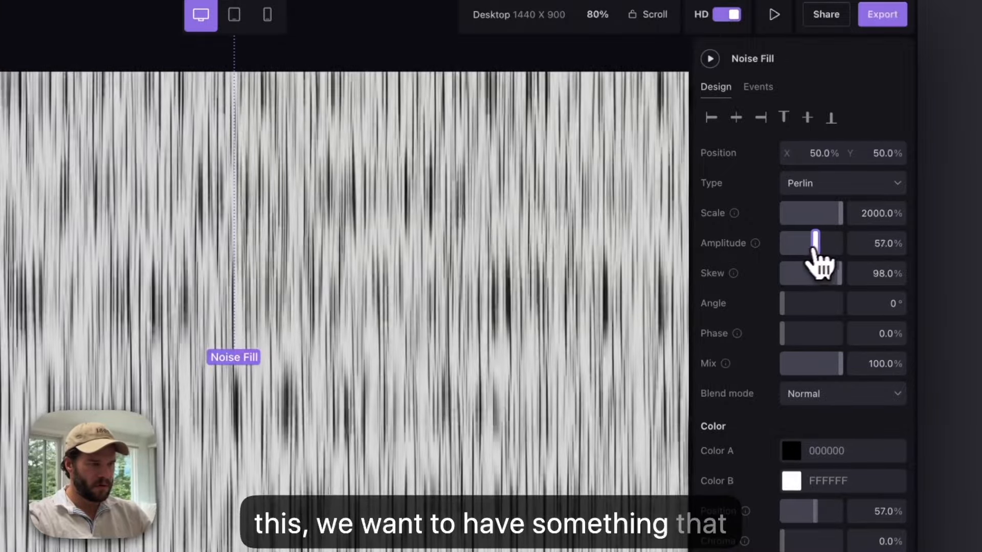
pyautogui.moveTo(817, 245); pyautogui.dragTo(825, 244)
pyautogui.moveTo(840, 274)
pyautogui.mouseDown()
pyautogui.moveTo(809, 273)
pyautogui.moveTo(840, 277)
pyautogui.mouseUp()
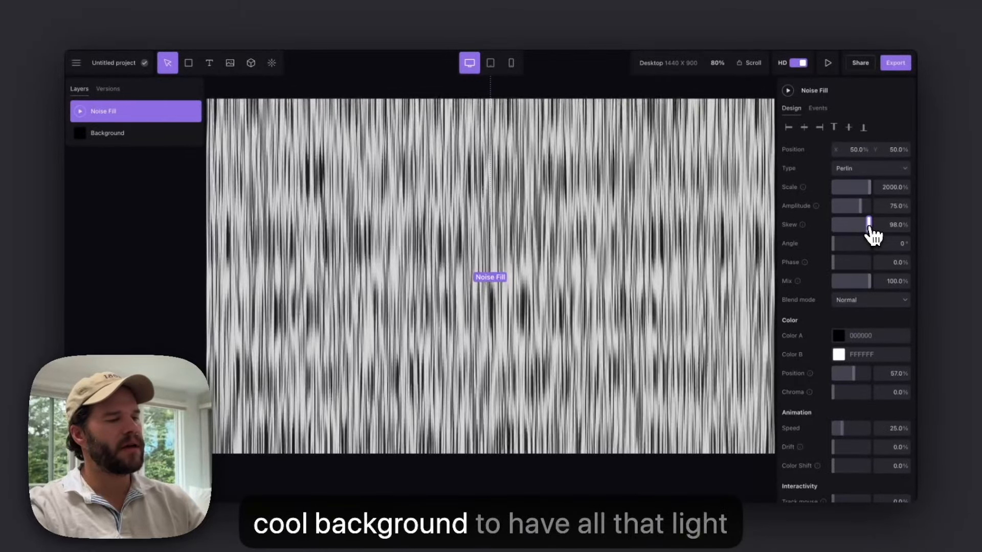
pyautogui.moveTo(869, 226); pyautogui.dragTo(870, 227)
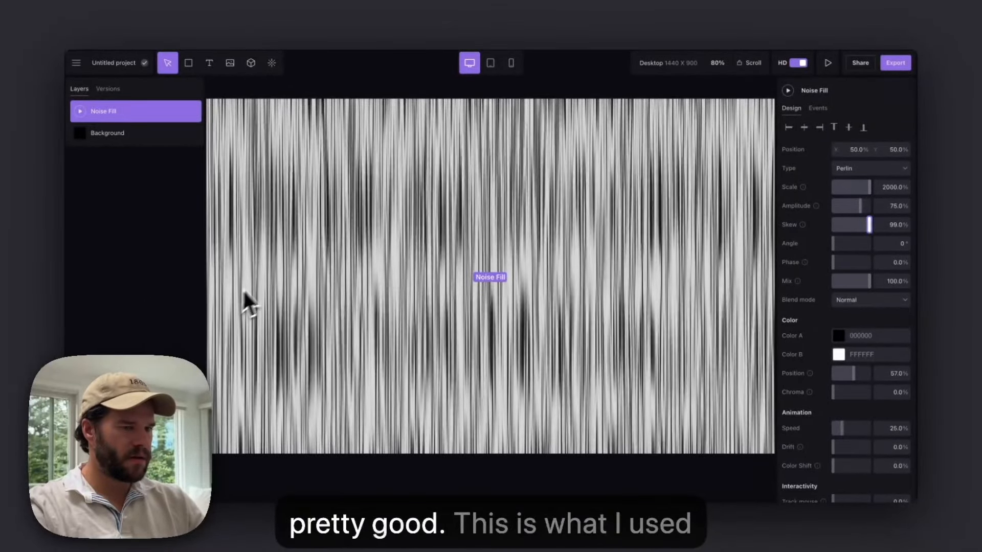
# Adjust the Noise Fill's color position to rebalance the black and white streaks.
pyautogui.moveTo(832, 373); pyautogui.dragTo(860, 374)
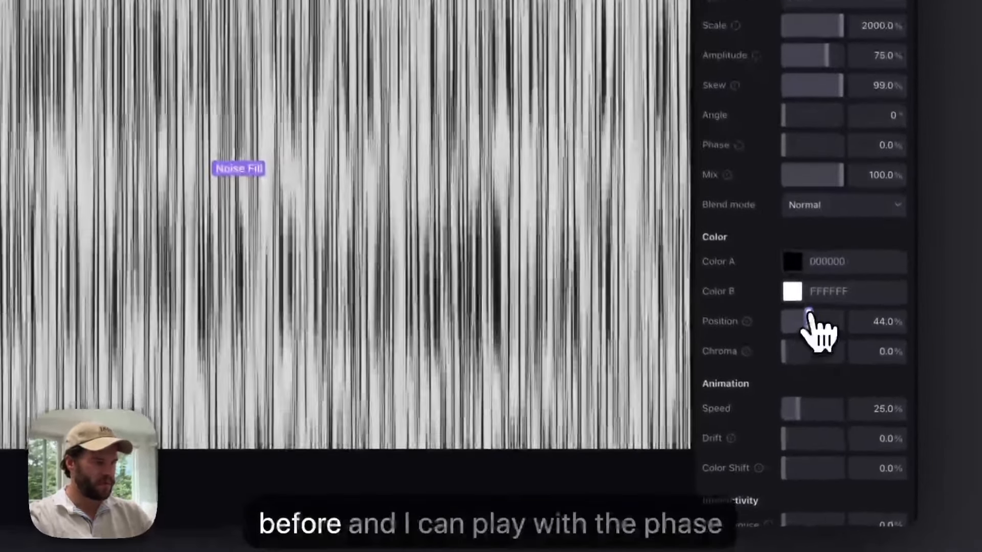
pyautogui.moveTo(825, 320); pyautogui.dragTo(788, 320)
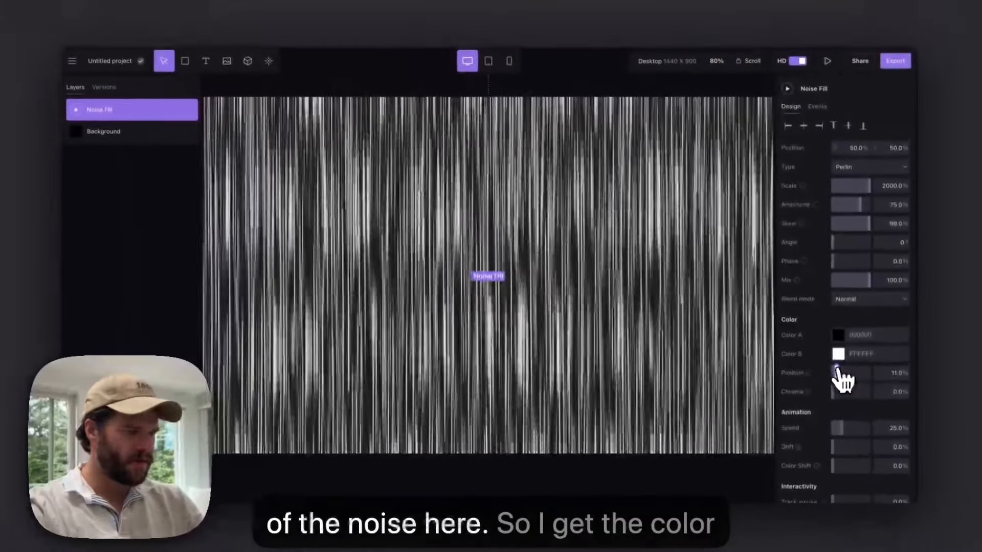
pyautogui.moveTo(841, 379); pyautogui.dragTo(869, 381)
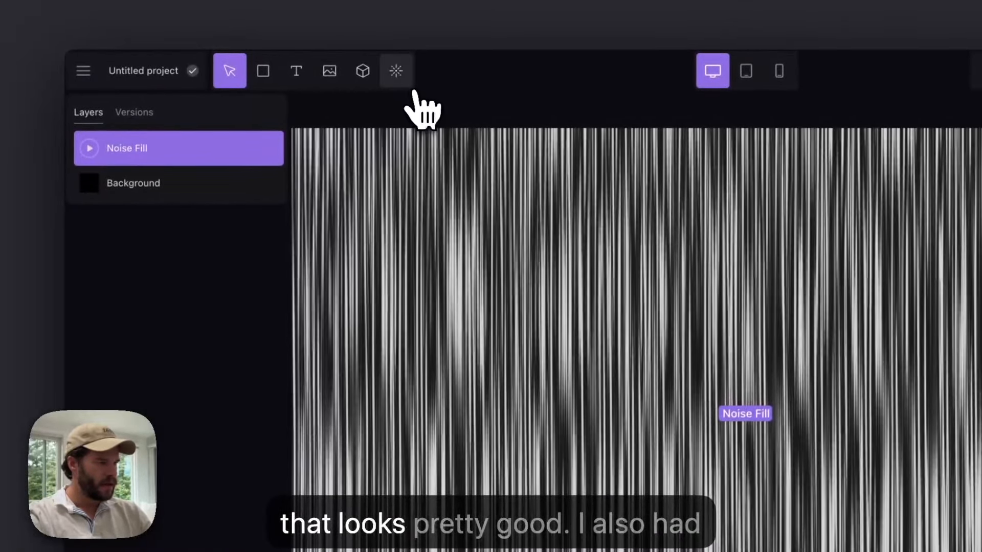
# Add an FBM distortion effect above the Noise Fill layer.
pyautogui.click(404, 82)
pyautogui.scroll(-5, 511, 307)
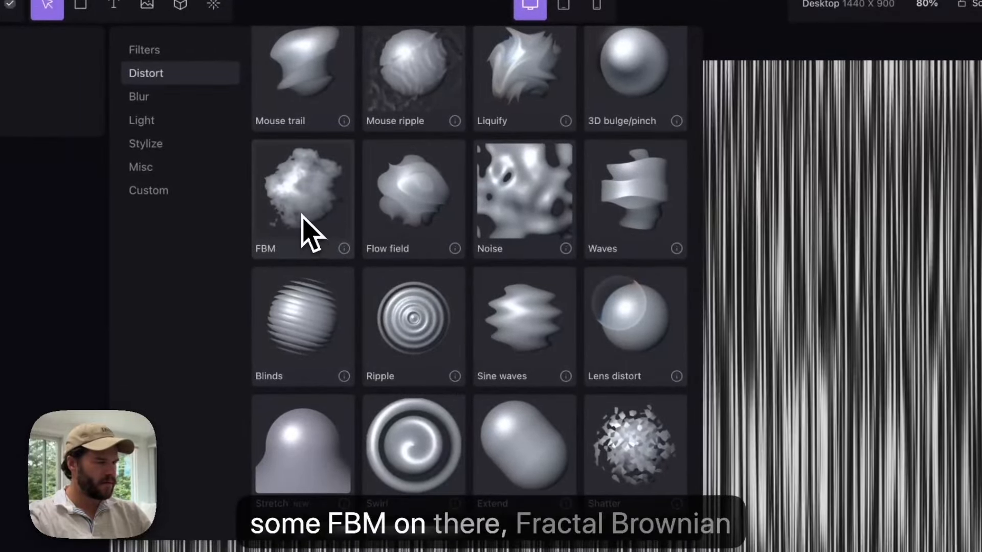
pyautogui.click(307, 233)
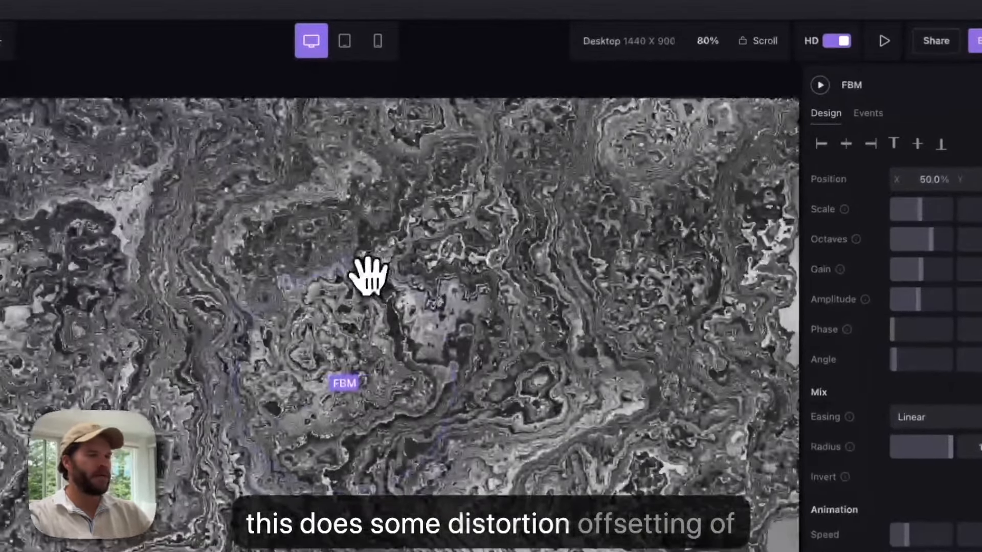
# Soften the FBM distortion with gain 41%, scale 100% and amplitude 2%.
pyautogui.moveTo(920, 269); pyautogui.dragTo(901, 270)
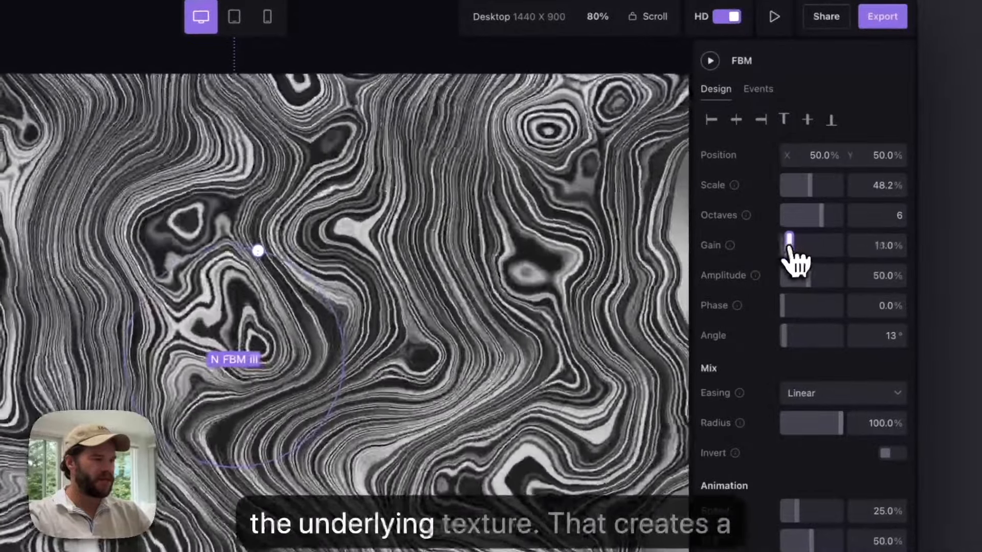
pyautogui.moveTo(791, 248); pyautogui.dragTo(769, 302)
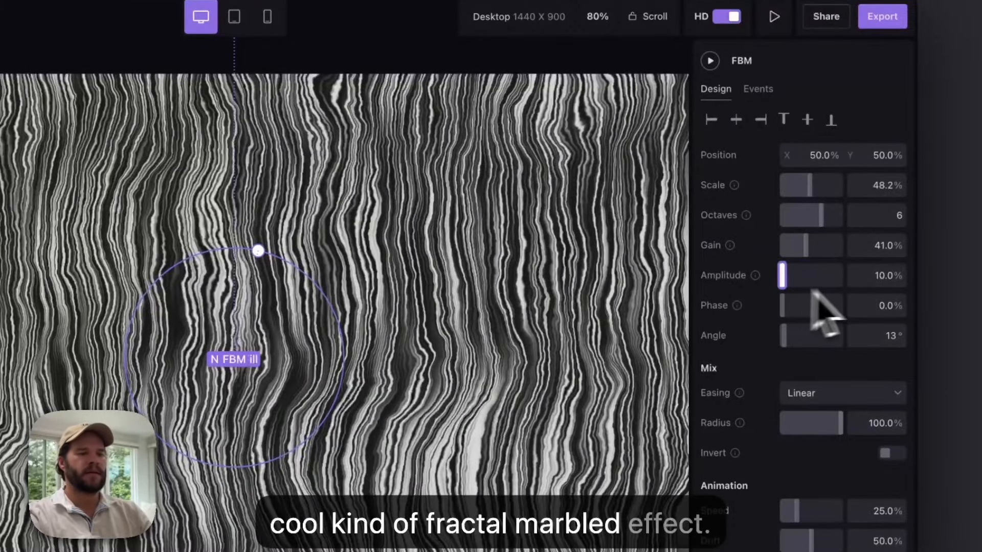
pyautogui.moveTo(810, 185); pyautogui.dragTo(848, 209)
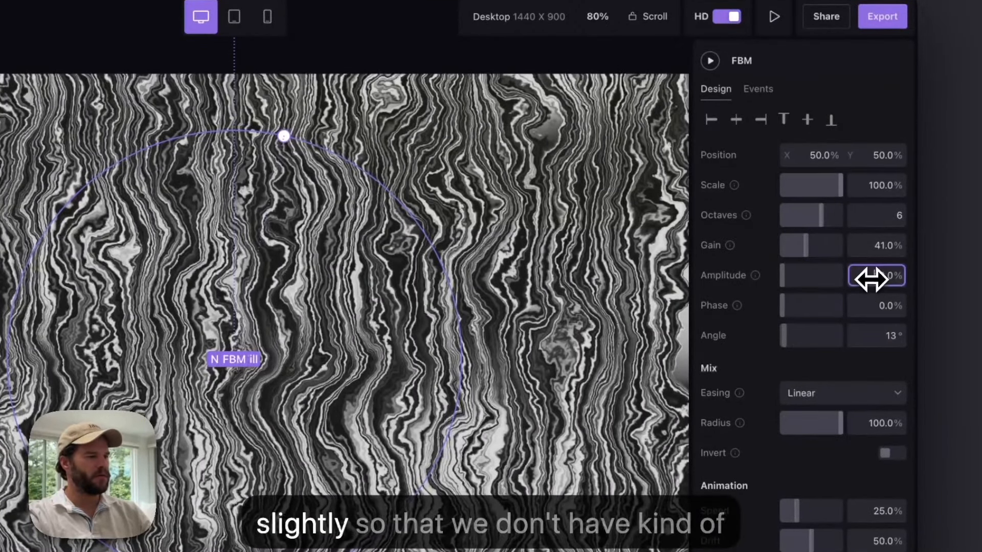
pyautogui.moveTo(882, 275); pyautogui.dragTo(874, 277)
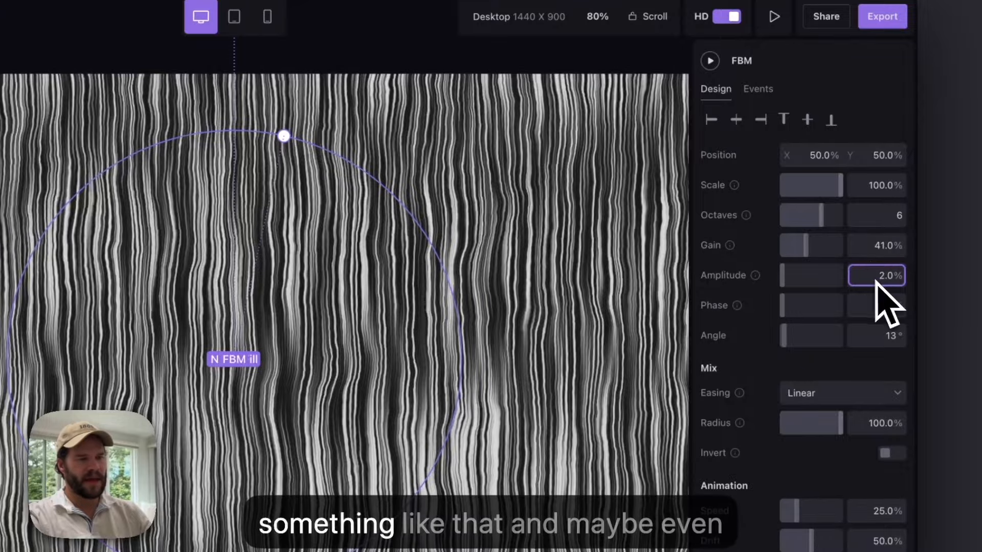
# Increase the FBM effect's scale to 400% and its gain to about 51%.
pyautogui.moveTo(862, 184); pyautogui.dragTo(863, 184)
pyautogui.click(863, 184)
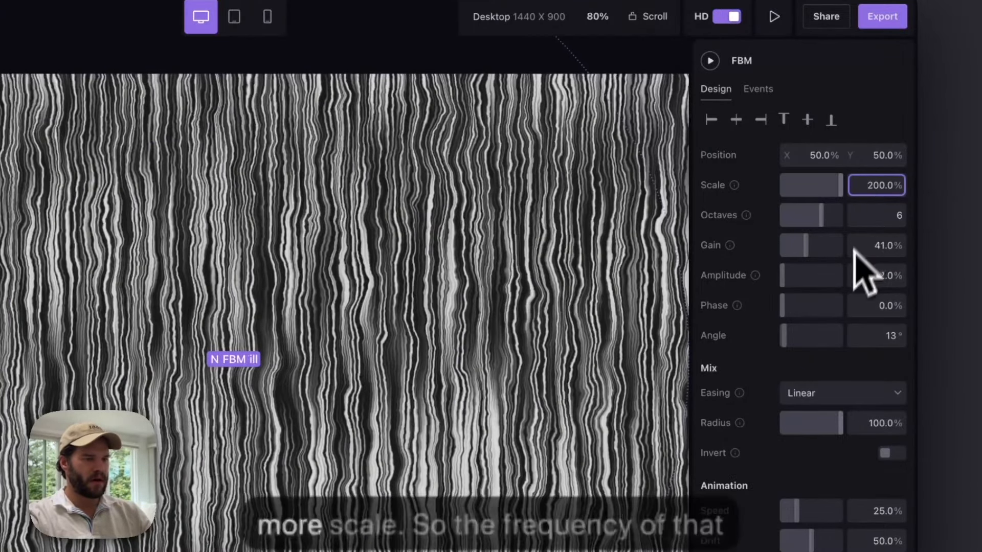
pyautogui.write('4')
pyautogui.press('Return')
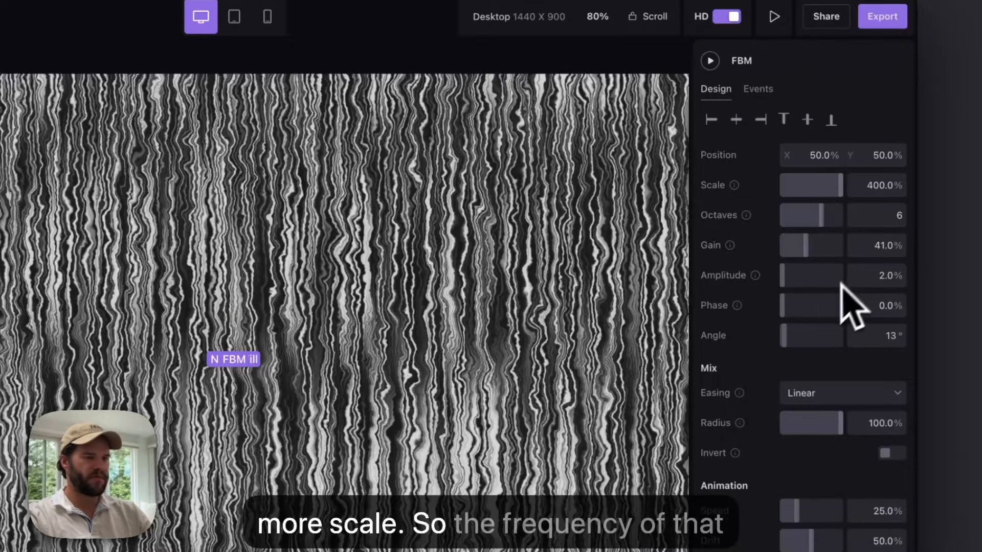
pyautogui.moveTo(806, 245)
pyautogui.mouseDown()
pyautogui.moveTo(792, 244)
pyautogui.moveTo(814, 246)
pyautogui.mouseUp()
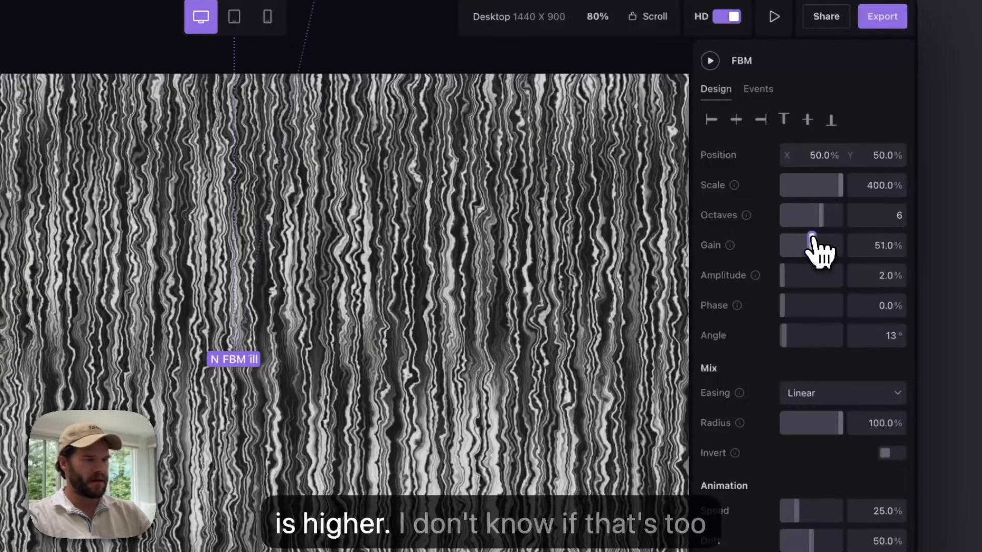
pyautogui.click(866, 276)
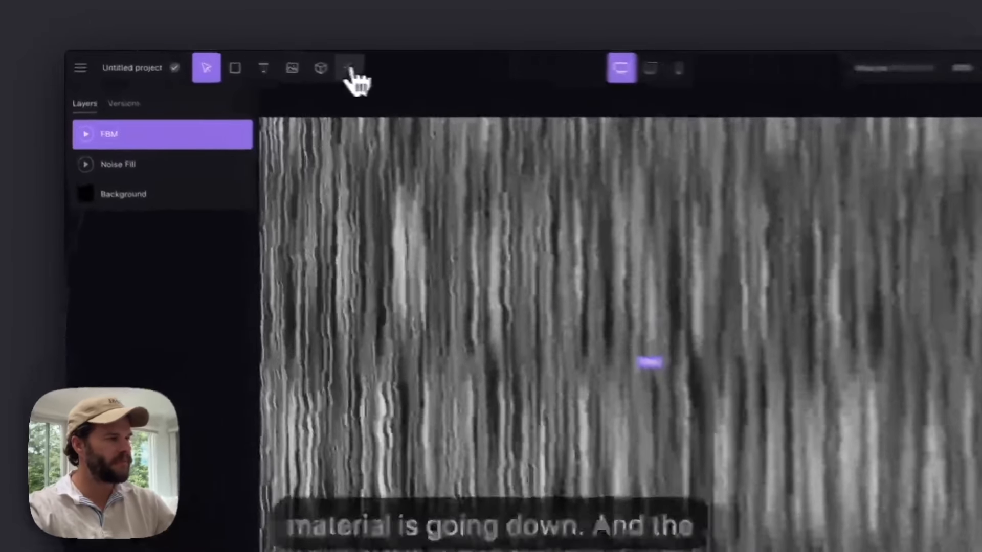
# Browse the effects library down to the Misc category and add a Wisps effect above the FBM layer.
pyautogui.click(271, 63)
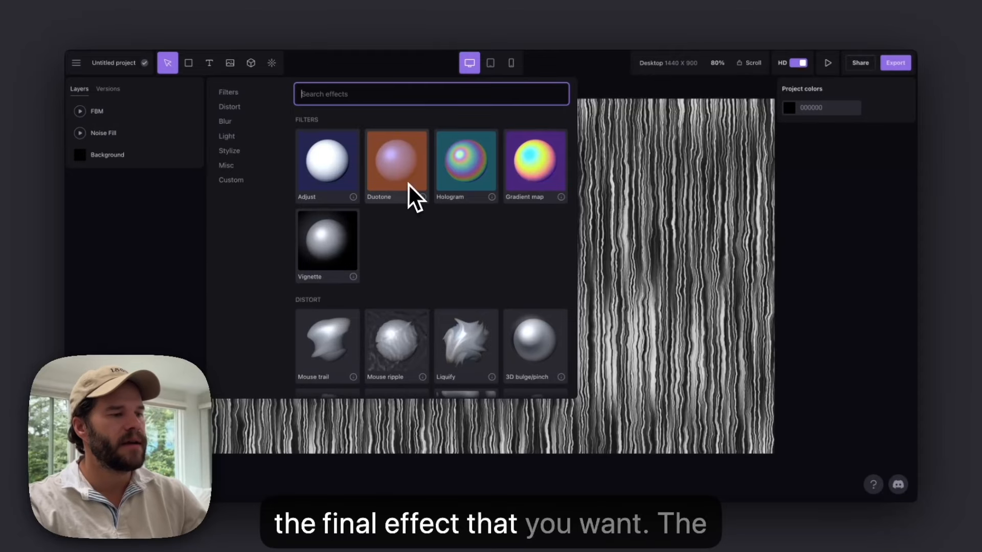
pyautogui.scroll(-6, 409, 183)
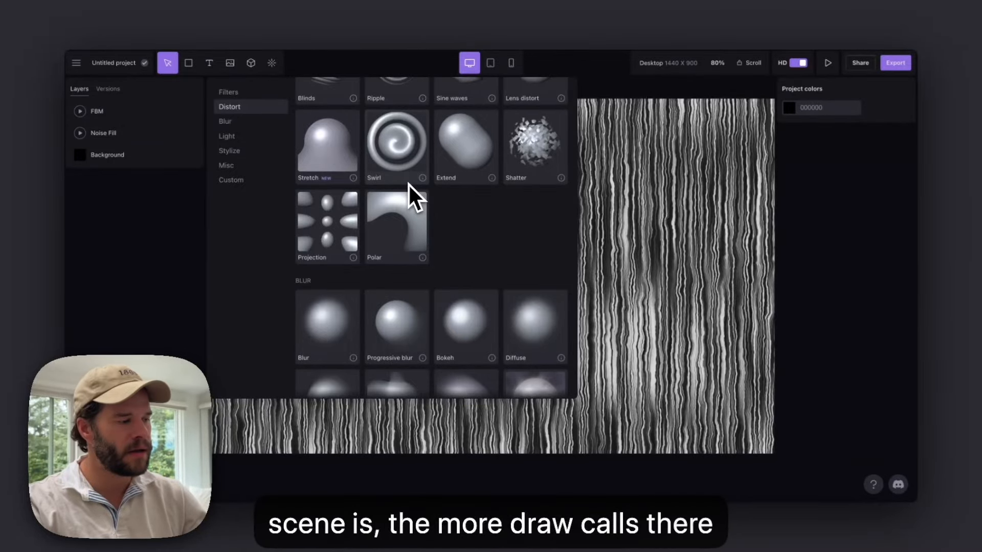
pyautogui.scroll(-3, 393, 205)
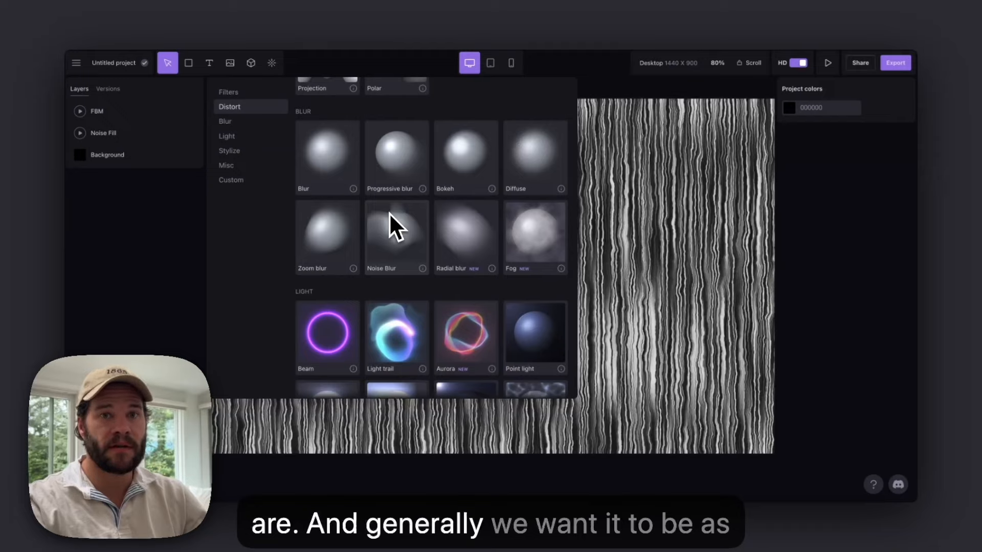
pyautogui.scroll(-8, 389, 213)
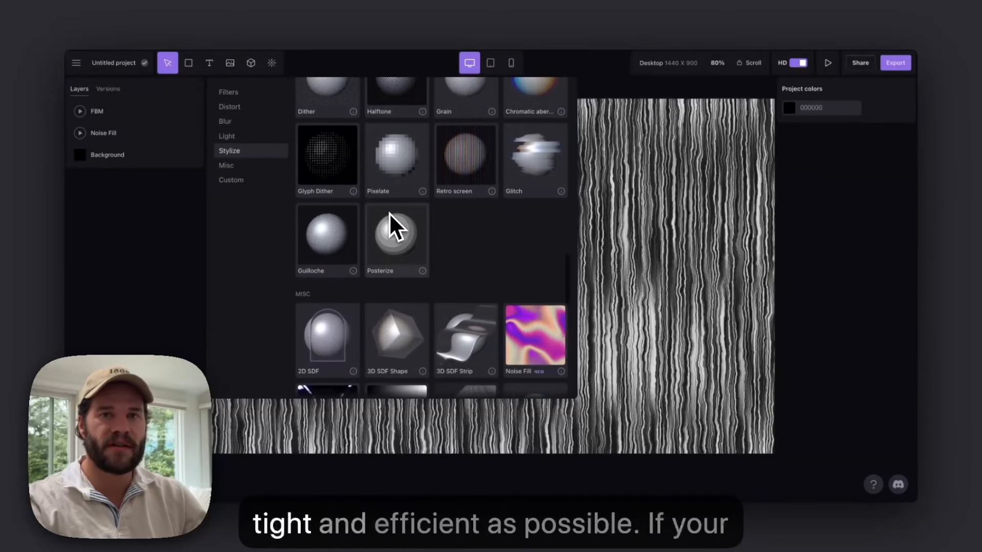
pyautogui.scroll(-5, 434, 235)
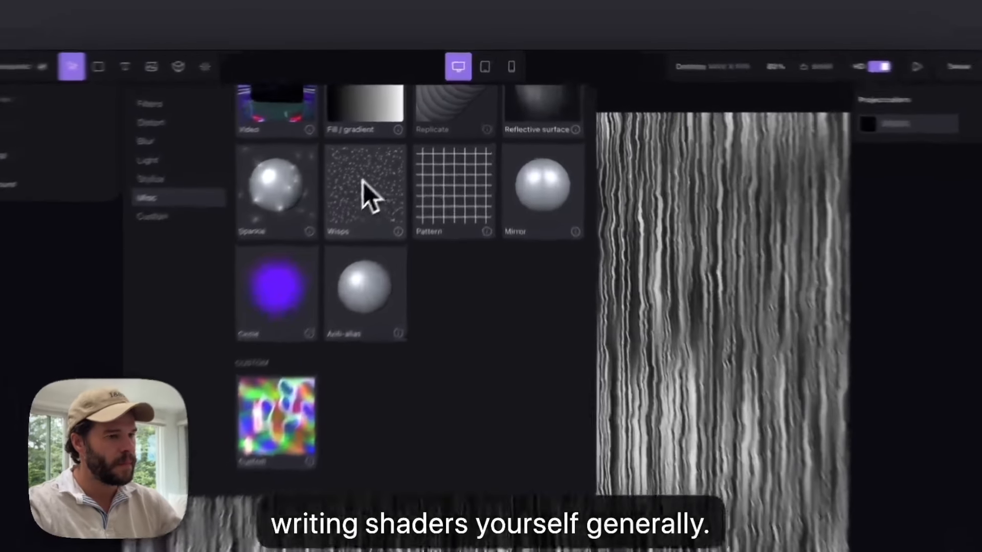
pyautogui.click(396, 159)
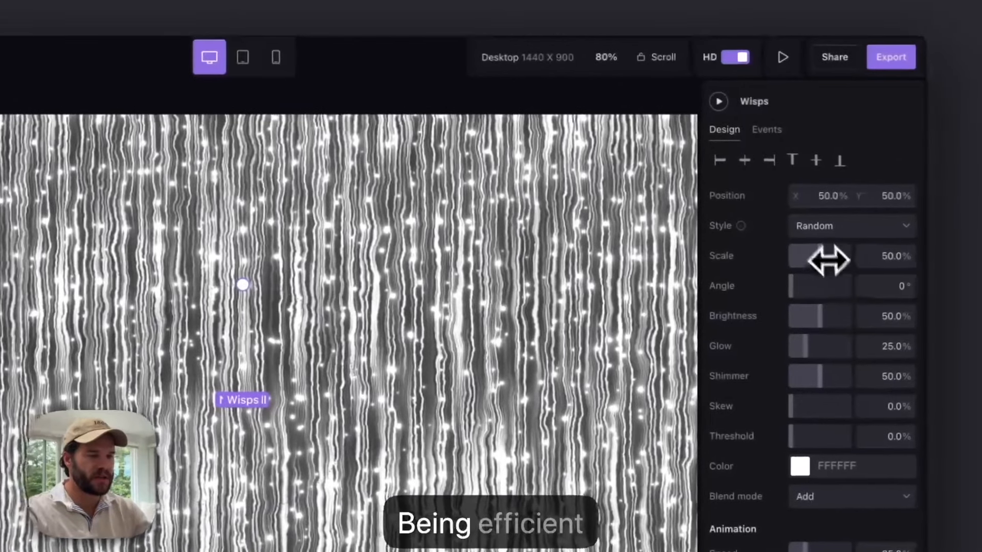
# Increase the Wisps effect's scale to 193% and set its brightness to 49%.
pyautogui.moveTo(828, 259); pyautogui.dragTo(919, 256)
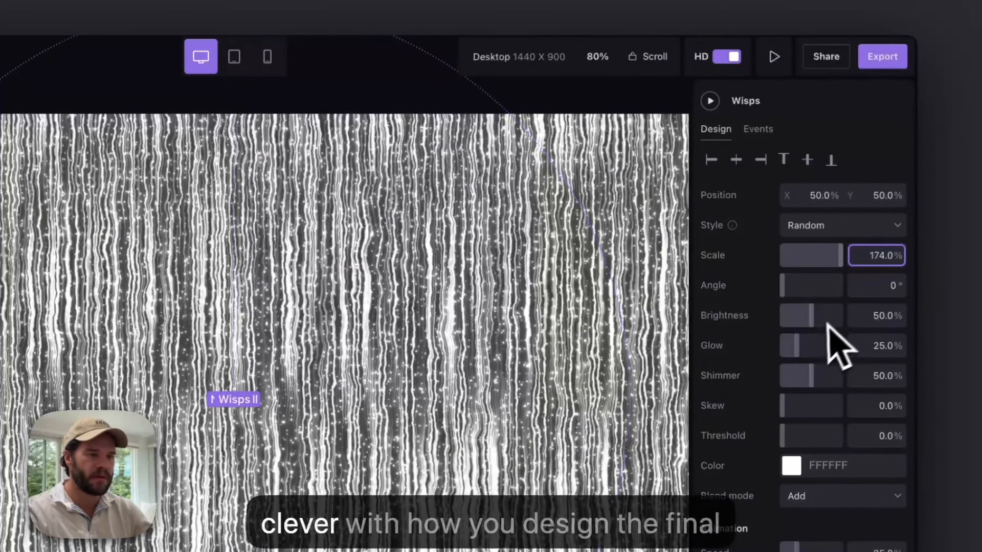
pyautogui.moveTo(796, 317)
pyautogui.mouseDown()
pyautogui.moveTo(809, 317)
pyautogui.moveTo(807, 329)
pyautogui.moveTo(811, 317)
pyautogui.mouseUp()
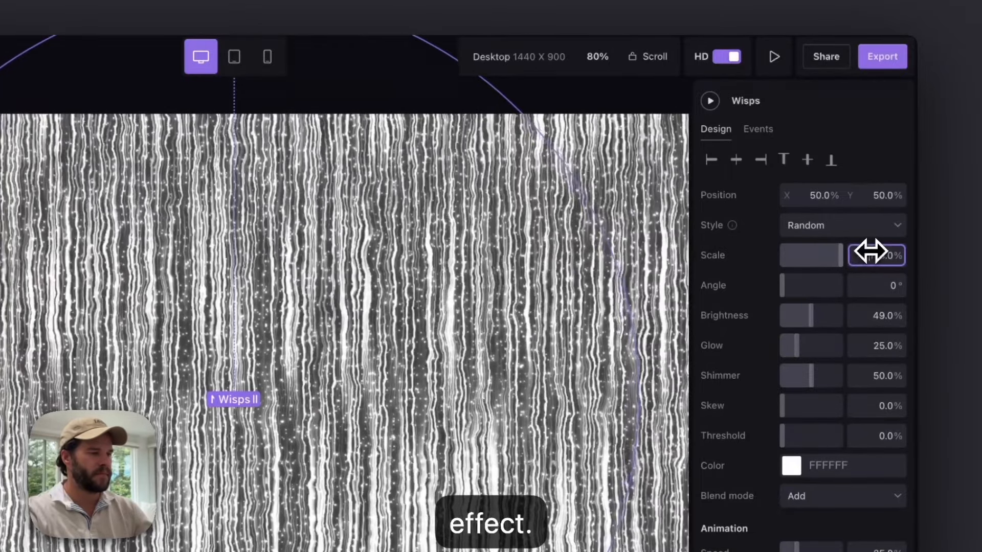
pyautogui.moveTo(873, 252); pyautogui.dragTo(884, 254)
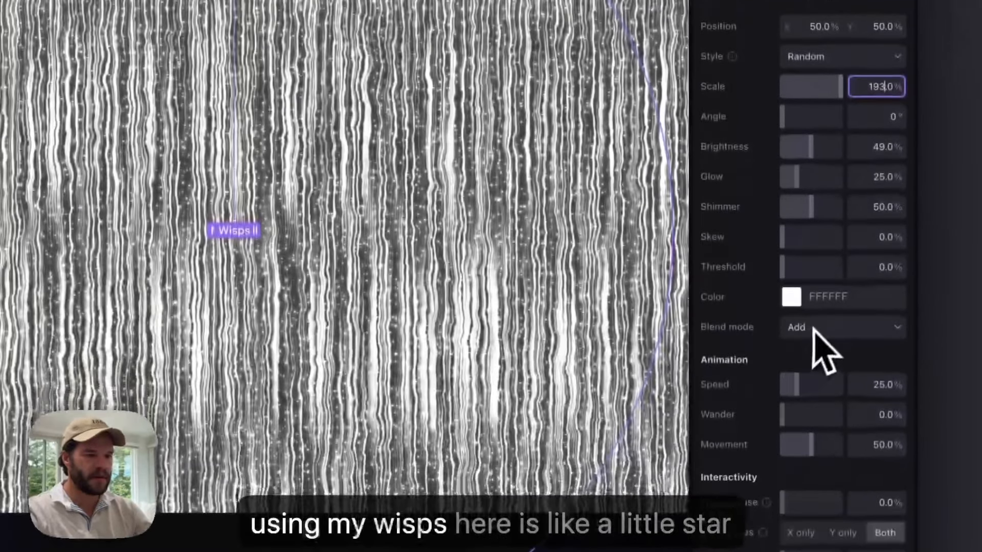
# Select the Add blend mode for the Wisps and set their brightness to 37%.
pyautogui.click(814, 328)
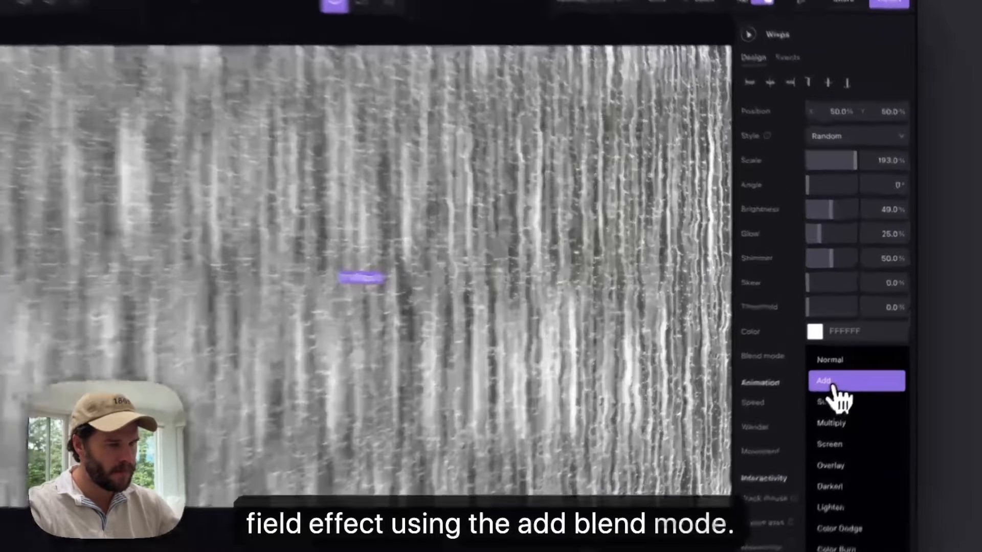
pyautogui.click(833, 383)
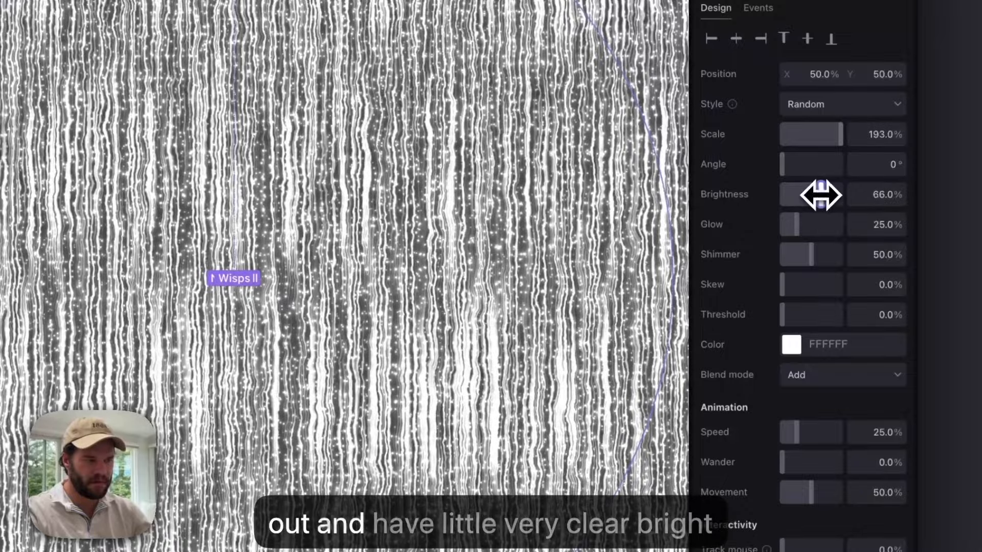
pyautogui.moveTo(814, 193); pyautogui.dragTo(800, 193)
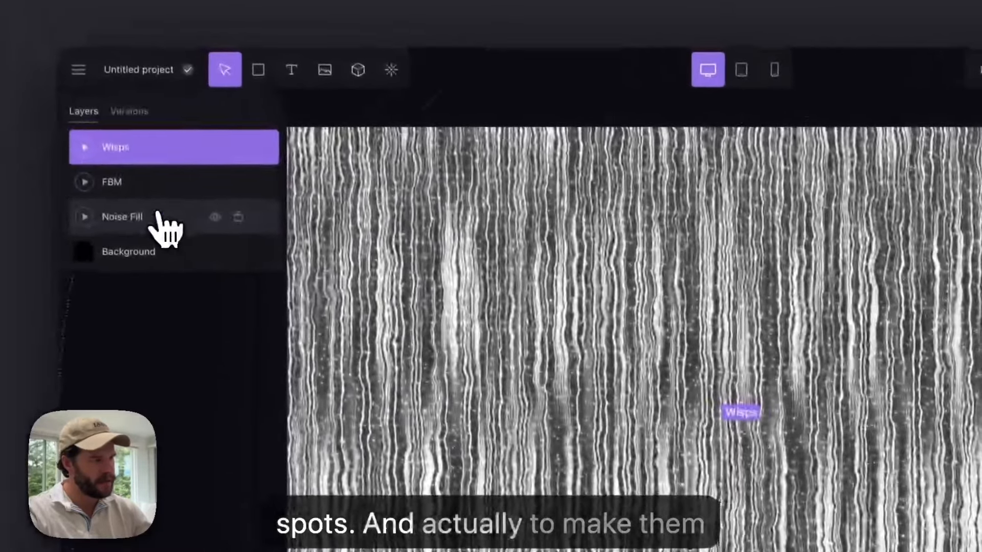
# Change the Noise Fill's Color B from white to a light gray so the wisps stand out.
pyautogui.click(164, 217)
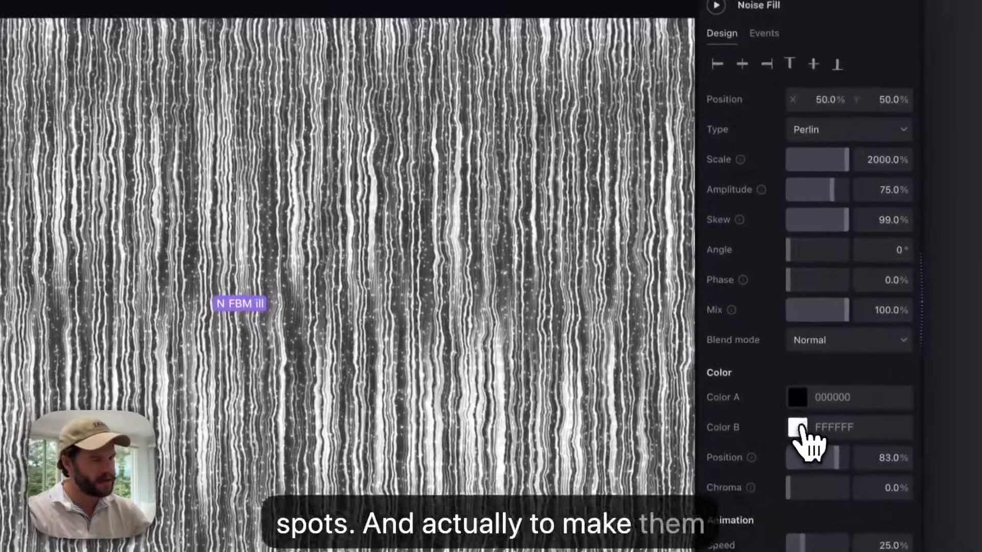
pyautogui.click(806, 438)
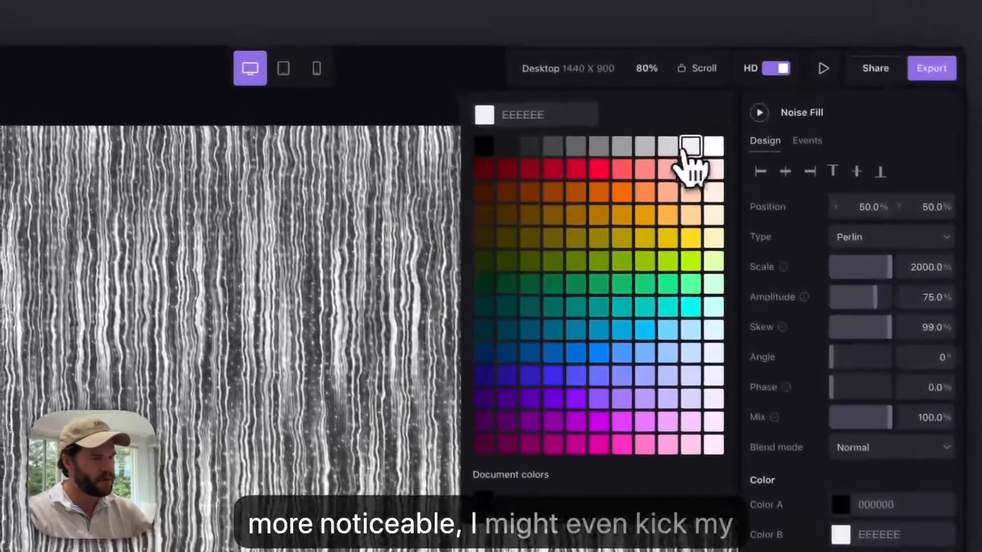
pyautogui.click(658, 125)
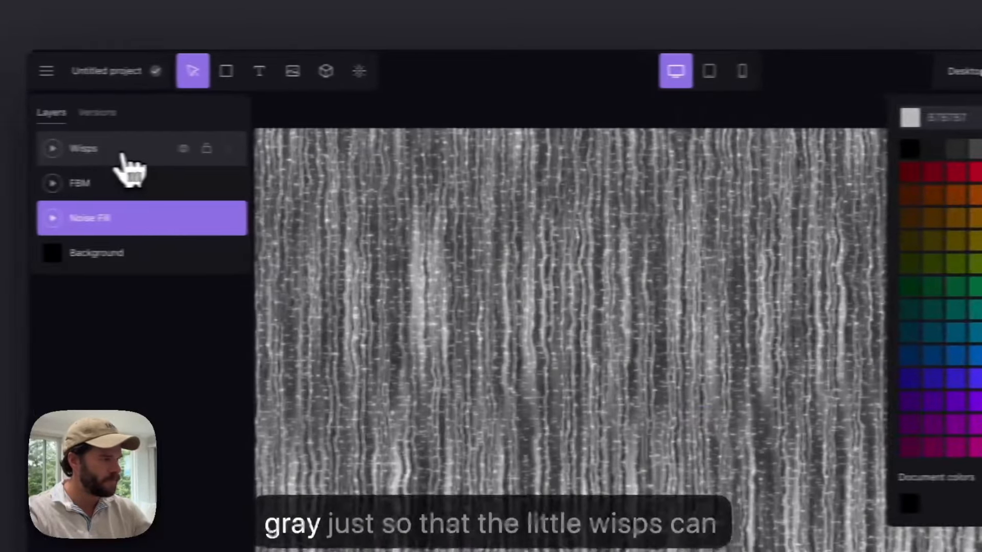
# Make the Wisps crisper with brightness 53%, glow 11% and scale 183%.
pyautogui.click(123, 153)
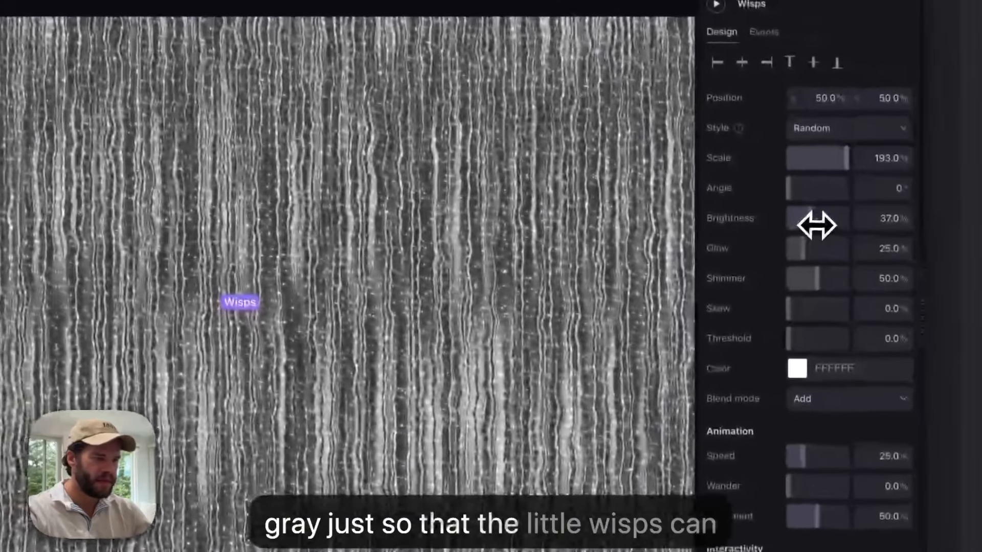
pyautogui.moveTo(876, 239); pyautogui.dragTo(878, 238)
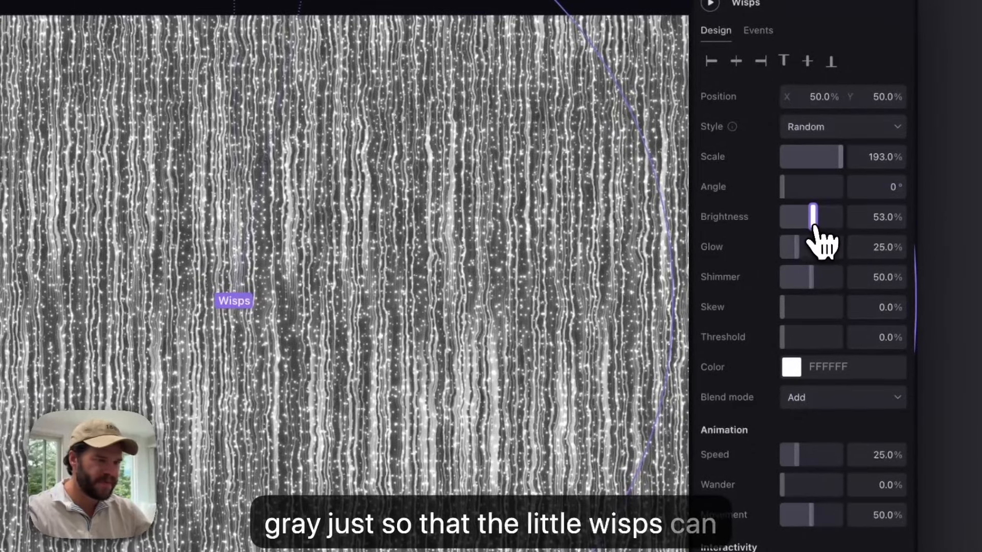
pyautogui.click(789, 247)
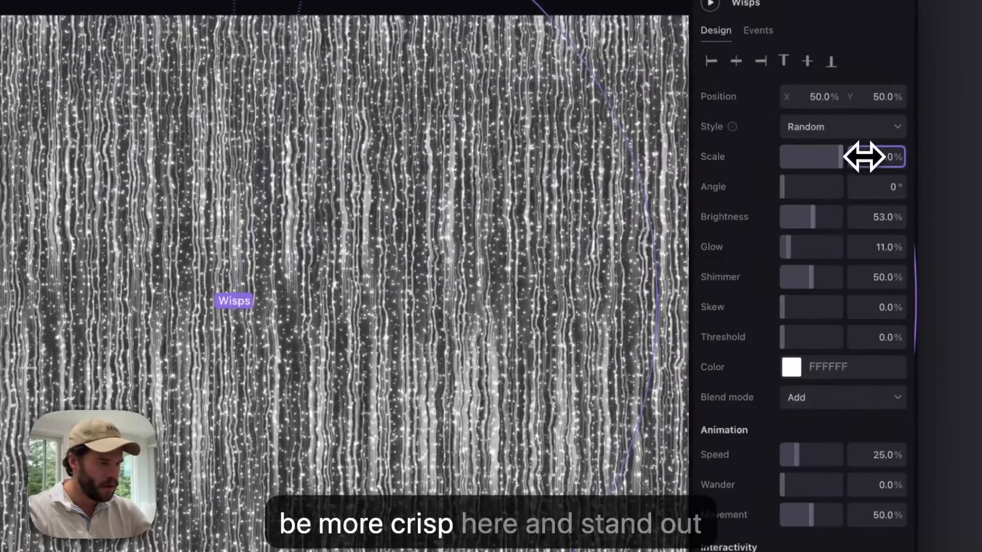
pyautogui.press('Escape')
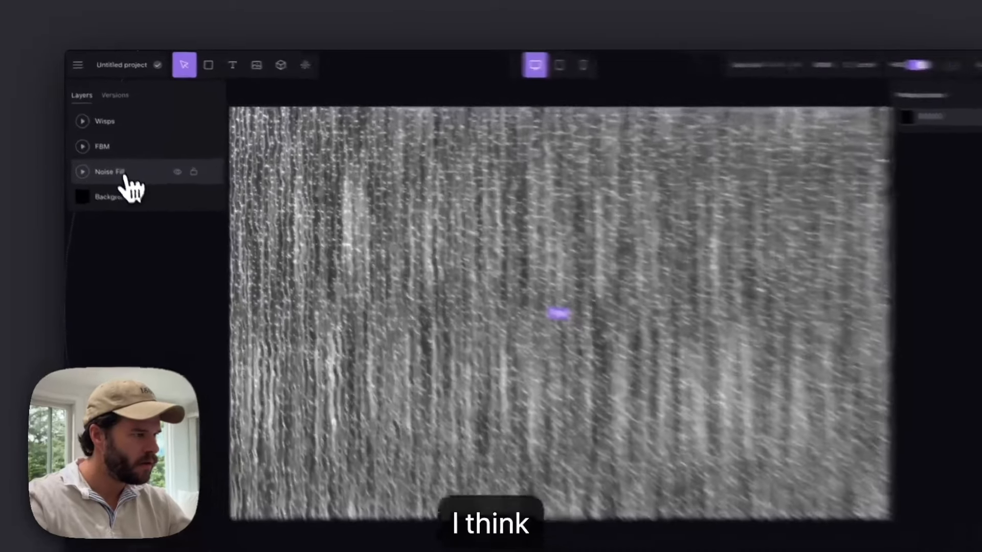
# Fine-tune the Noise Fill's color position and lower the Wisps glow to 6%.
pyautogui.click(110, 156)
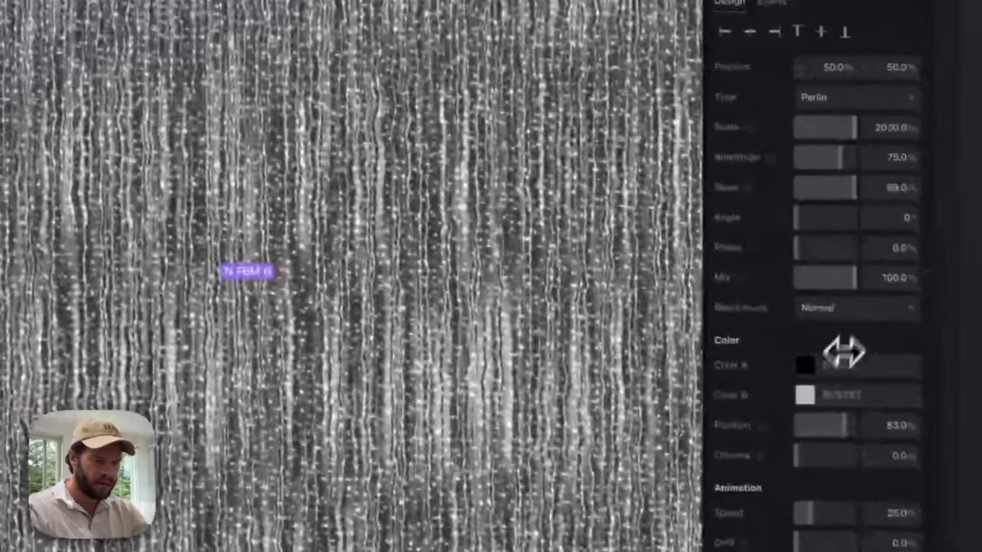
pyautogui.moveTo(843, 425)
pyautogui.mouseDown()
pyautogui.moveTo(829, 427)
pyautogui.moveTo(844, 426)
pyautogui.mouseUp()
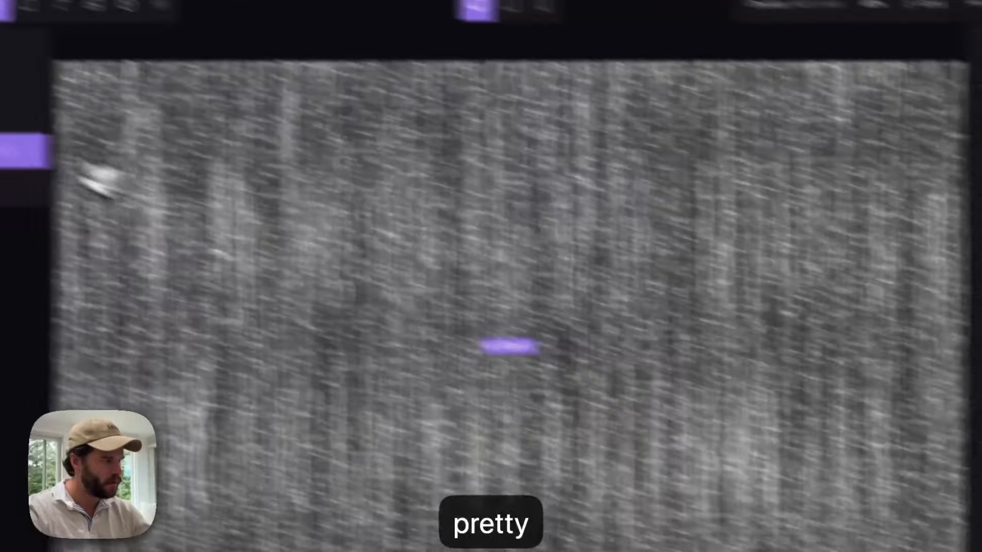
pyautogui.click(121, 145)
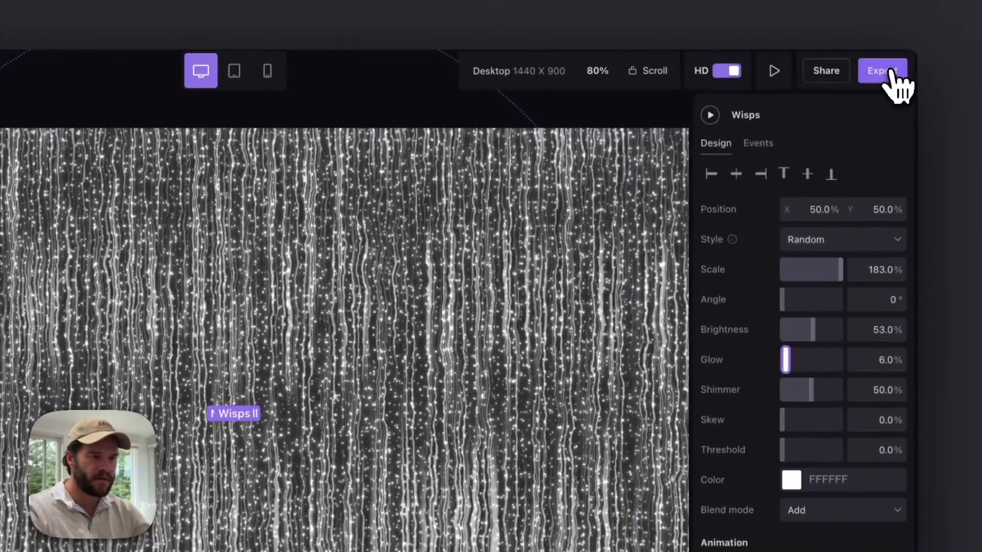
# Export the scene as a 1440 × 900 px WEBP image at 1x scale and 10% quality.
pyautogui.click(889, 44)
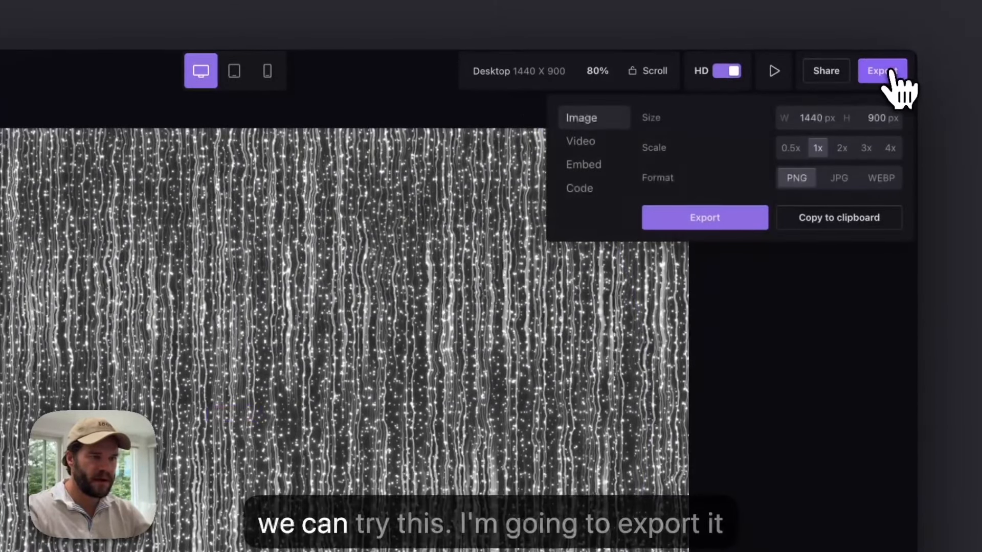
pyautogui.click(881, 179)
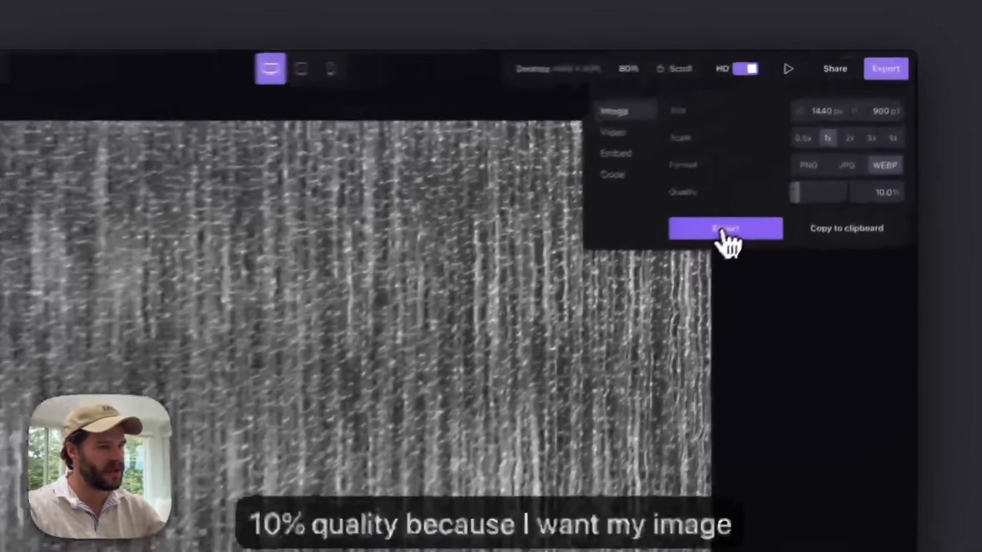
pyautogui.click(785, 174)
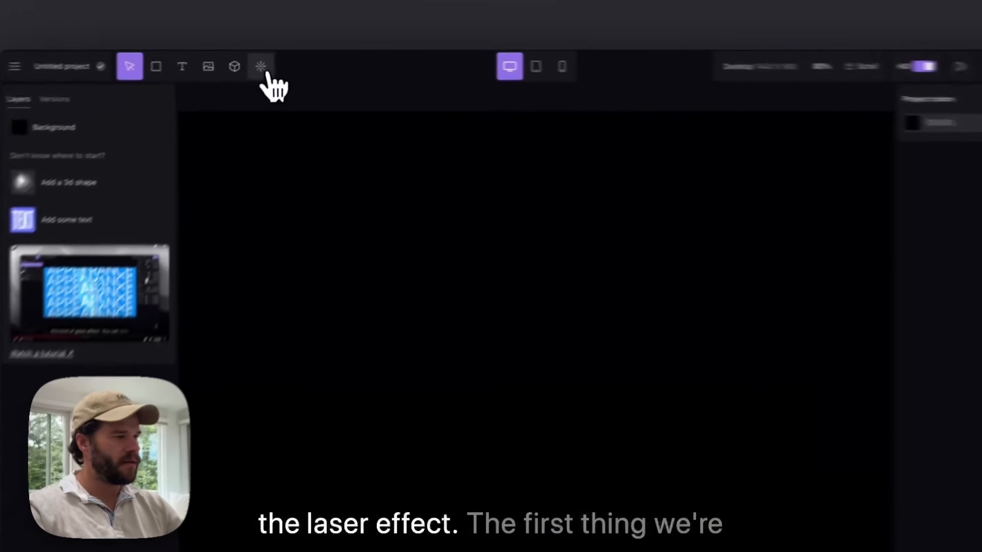
# Search the effects for "beam" and add a Beam effect to the empty project.
pyautogui.click(272, 63)
pyautogui.write('beam')
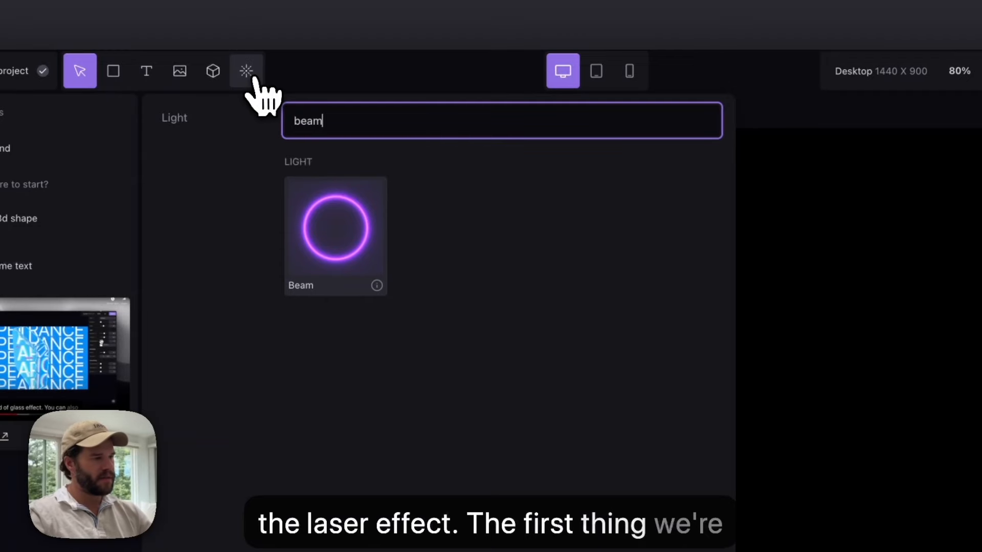
pyautogui.click(334, 220)
# Set the Beam's type to Point after previewing the other glowing shapes.
pyautogui.click(843, 168)
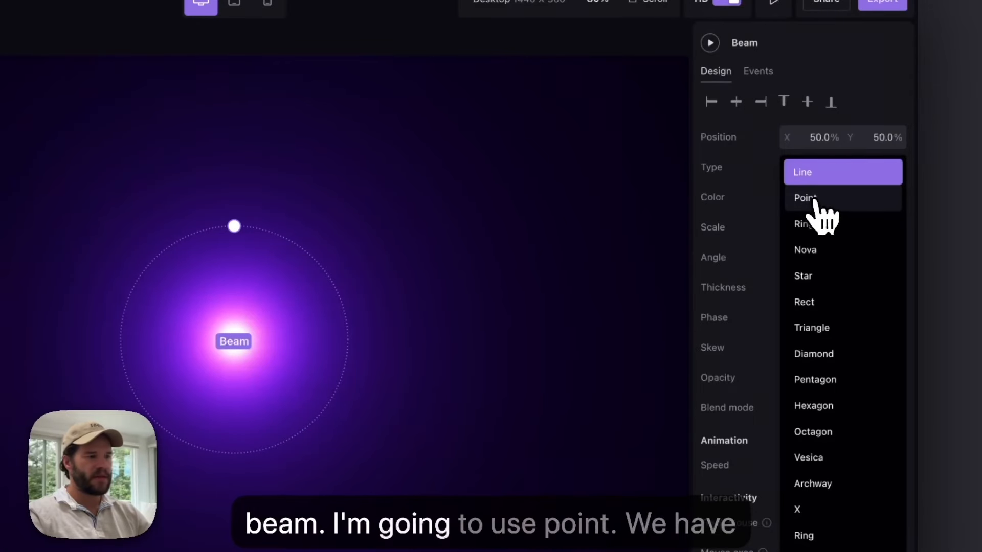
pyautogui.click(819, 199)
pyautogui.click(811, 176)
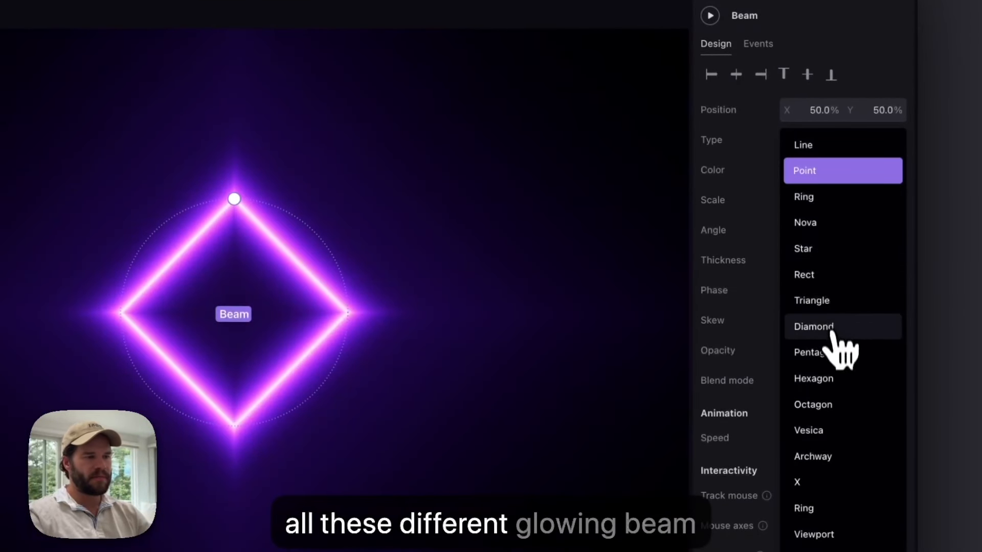
pyautogui.click(821, 173)
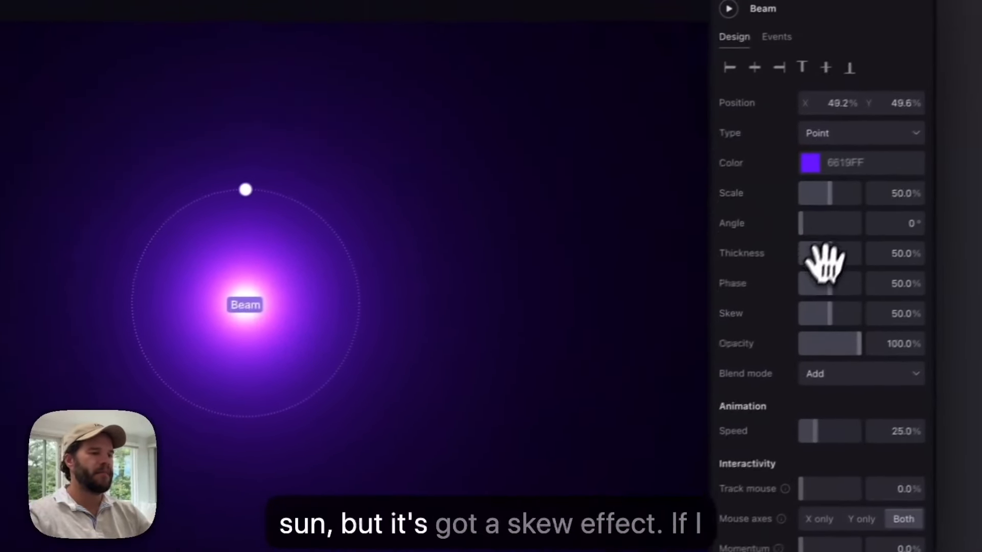
# Stretch the Beam into a long line with 100% skew and try rotating and resizing it on the canvas.
pyautogui.moveTo(827, 313); pyautogui.dragTo(882, 351)
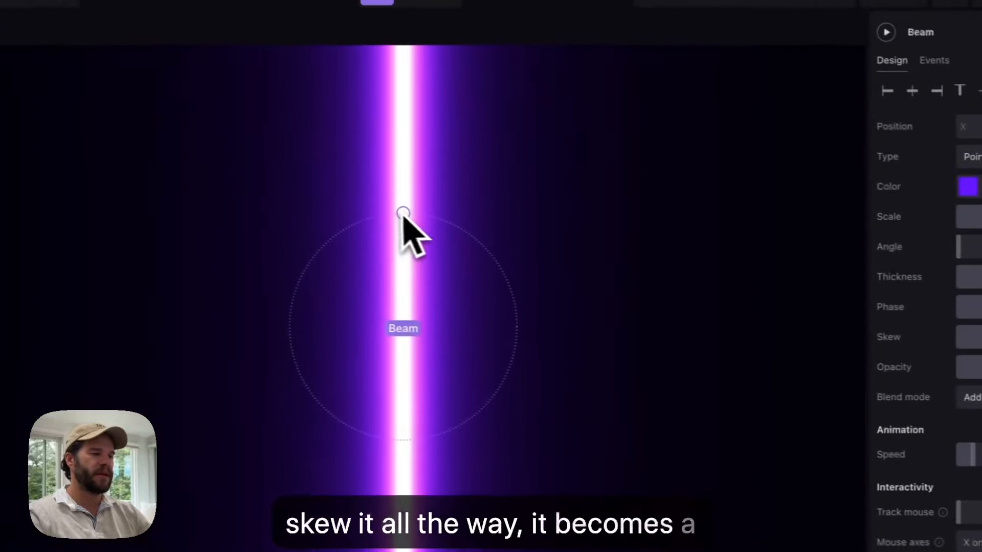
pyautogui.moveTo(287, 200); pyautogui.dragTo(247, 466)
pyautogui.moveTo(401, 476); pyautogui.dragTo(448, 361)
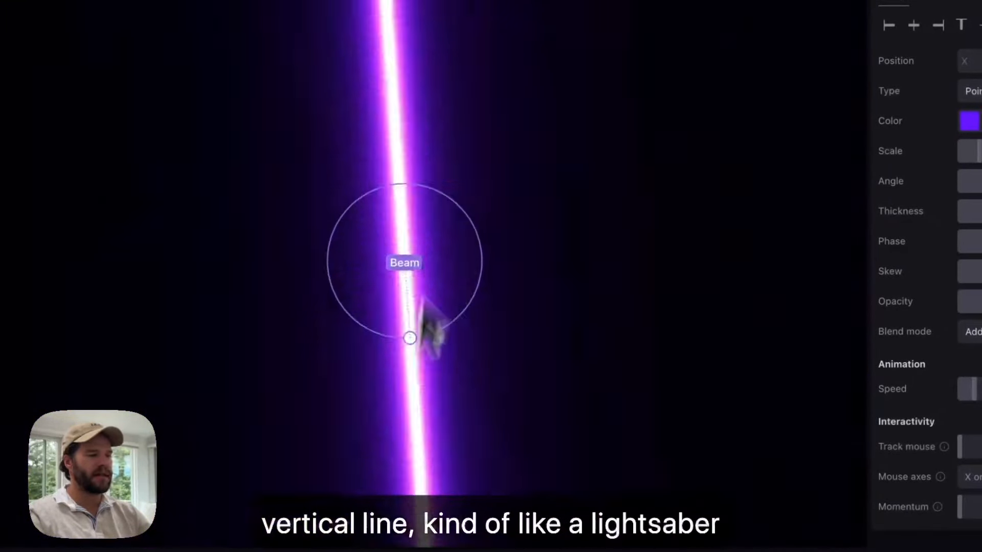
pyautogui.moveTo(424, 312); pyautogui.dragTo(404, 177)
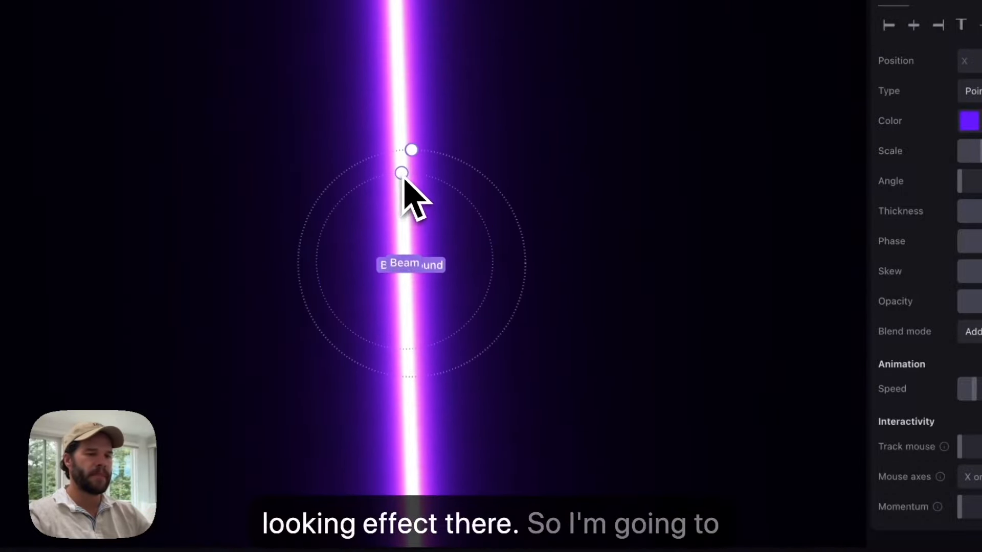
# Make the Beam a thin vertical line with angle 0°, scale 8% and thickness 100%.
pyautogui.moveTo(962, 181); pyautogui.dragTo(928, 197)
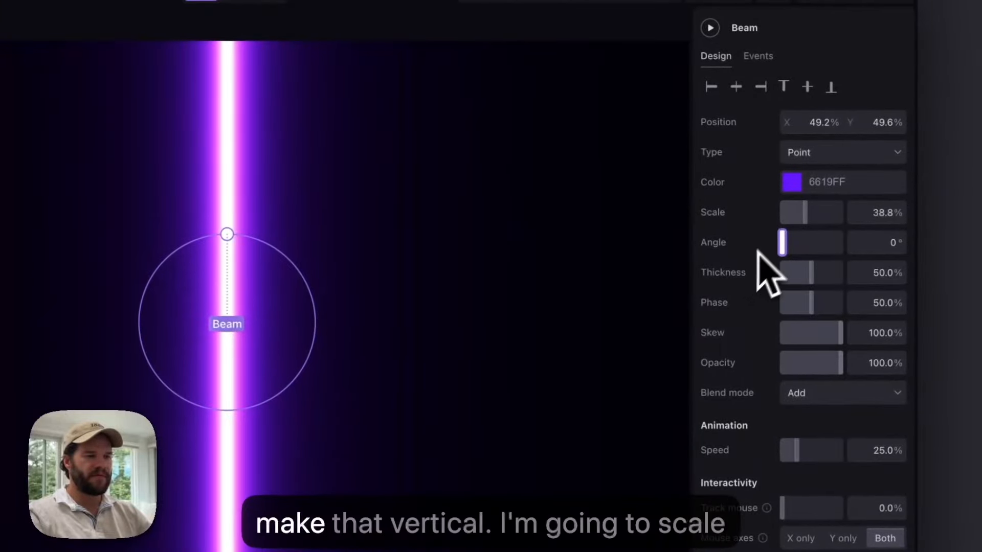
pyautogui.moveTo(799, 215); pyautogui.dragTo(790, 221)
pyautogui.moveTo(804, 267); pyautogui.dragTo(852, 262)
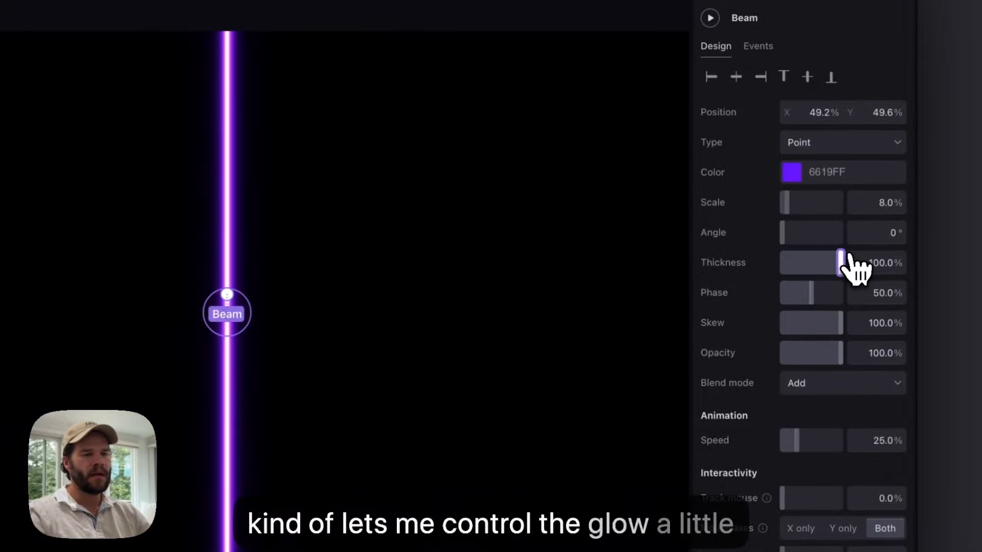
# Recolor the Beam to 5150F7 and set its thickness to 1% and its scale to 16%.
pyautogui.click(793, 174)
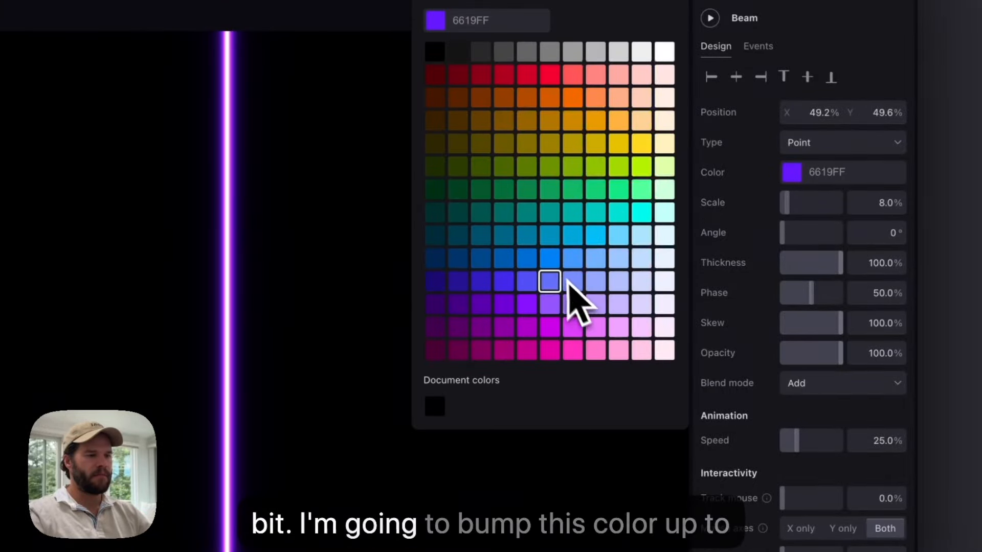
pyautogui.click(530, 288)
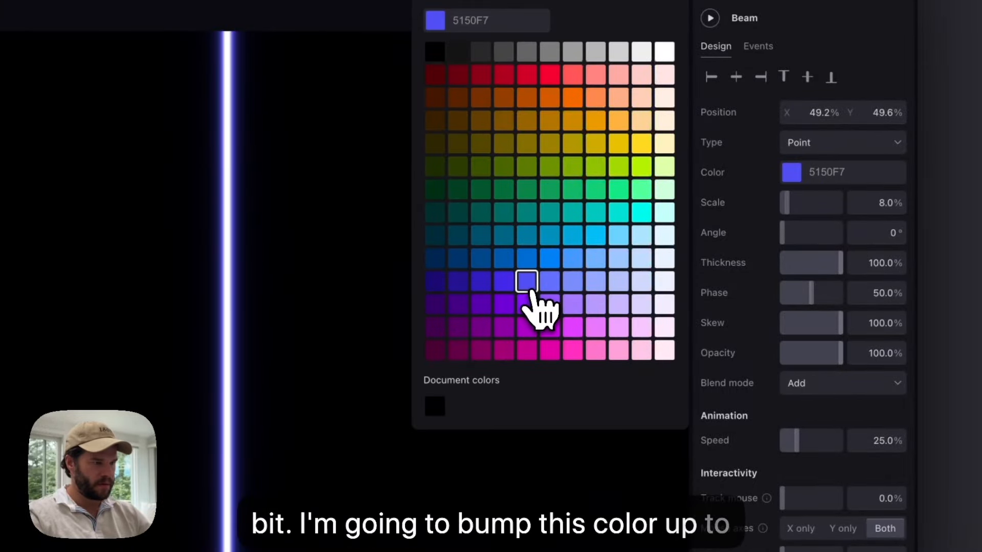
pyautogui.moveTo(816, 262); pyautogui.dragTo(792, 264)
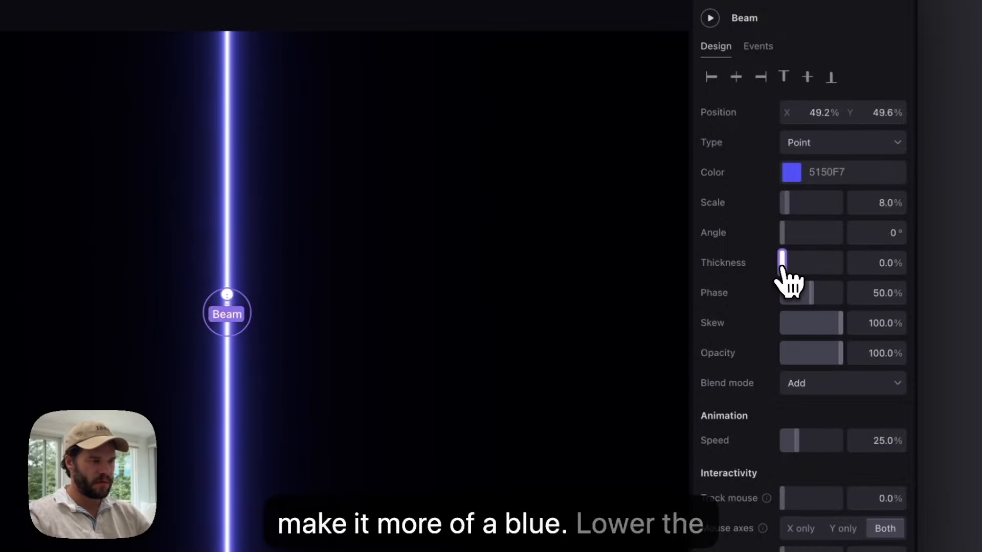
pyautogui.click(793, 199)
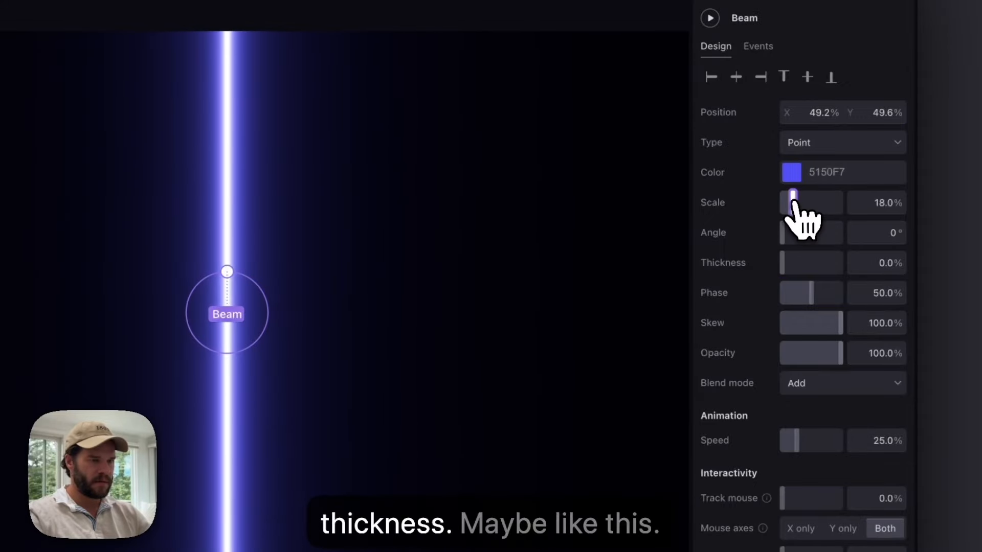
pyautogui.moveTo(789, 265); pyautogui.dragTo(782, 271)
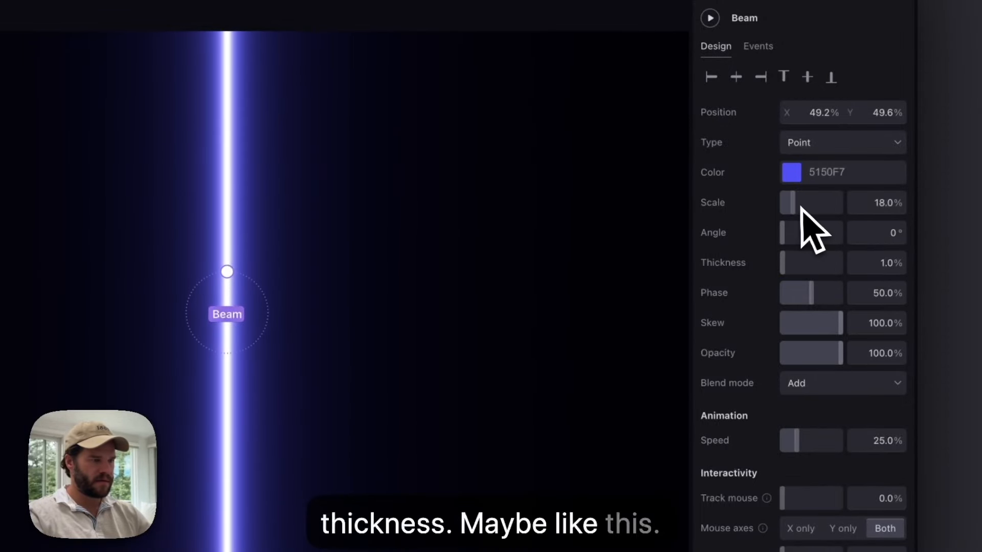
pyautogui.moveTo(794, 207)
pyautogui.mouseDown()
pyautogui.moveTo(805, 206)
pyautogui.moveTo(792, 208)
pyautogui.mouseUp()
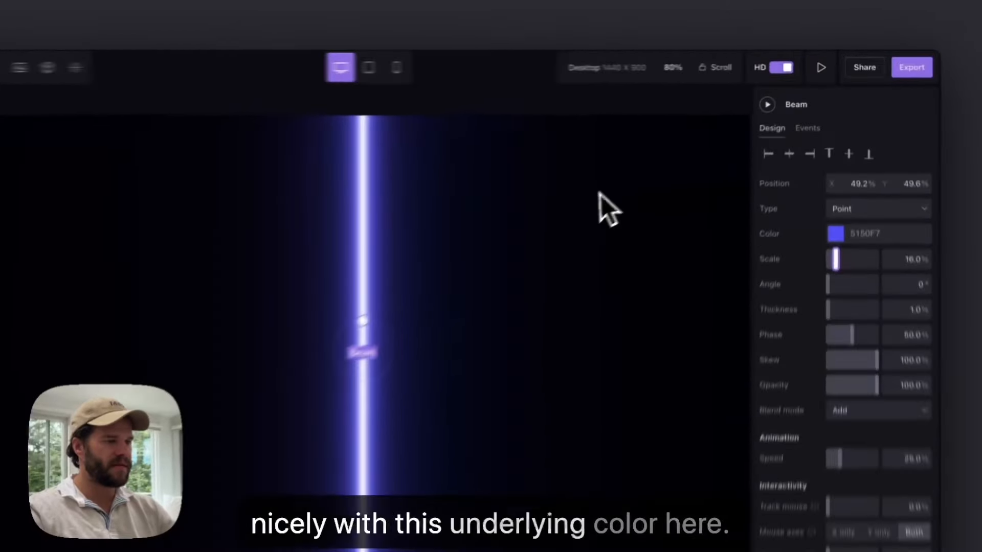
pyautogui.click(654, 155)
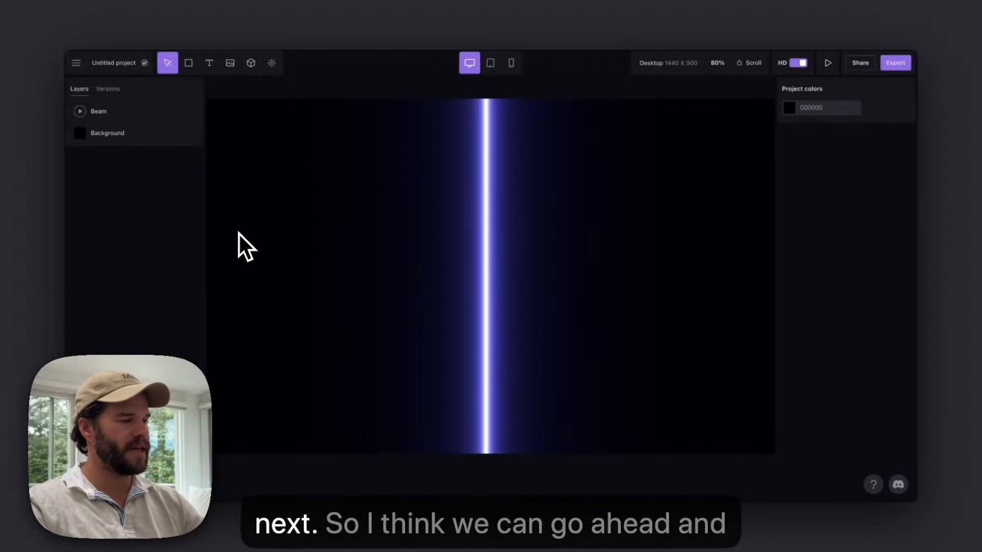
# Upload the exported streaked texture image and add it to the scene.
pyautogui.click(229, 62)
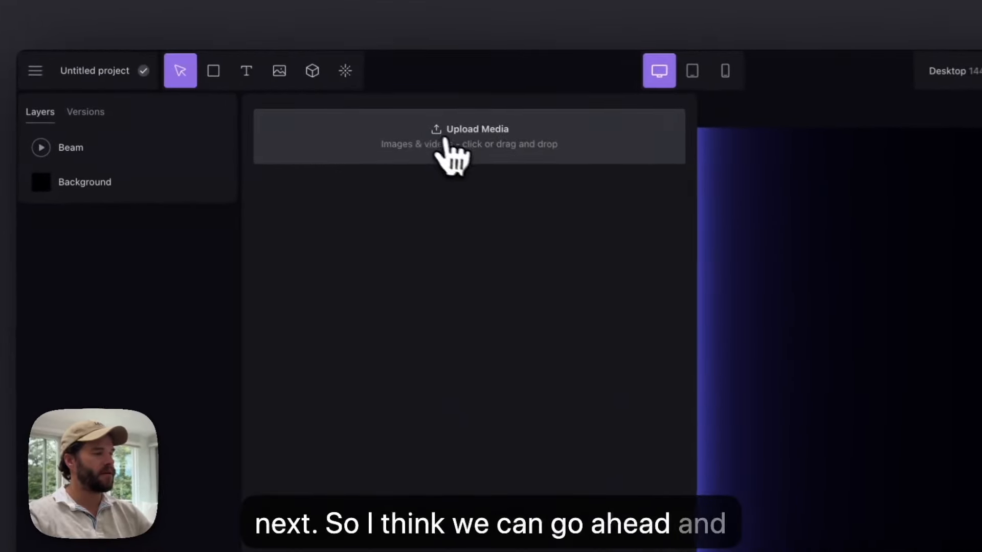
pyautogui.click(445, 144)
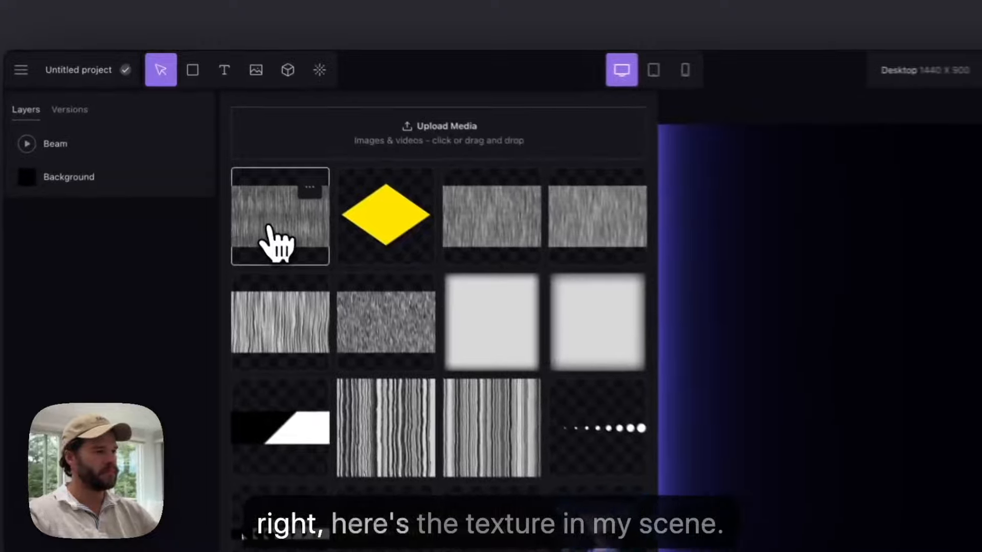
pyautogui.click(277, 241)
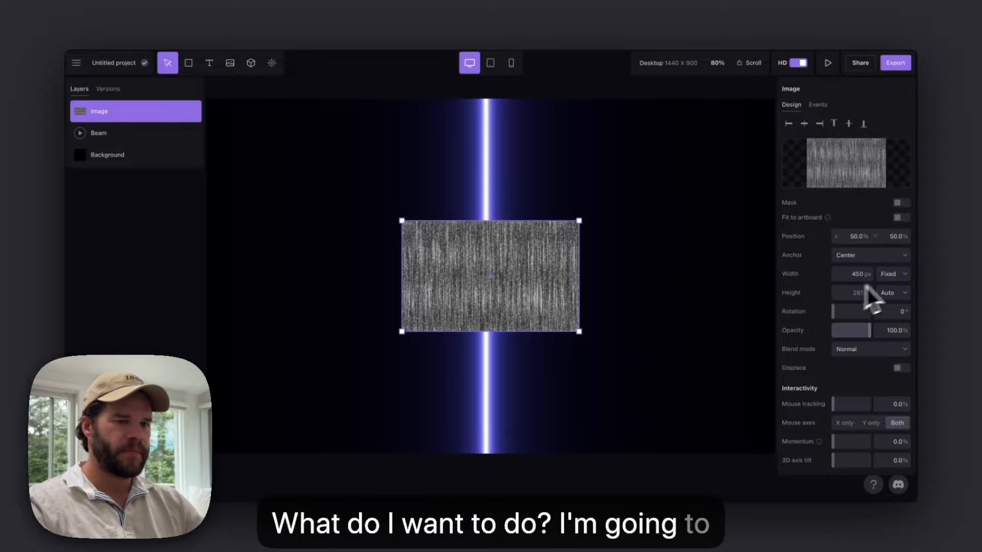
# Switch the texture image's width and height to relative sizing.
pyautogui.click(890, 274)
pyautogui.click(894, 295)
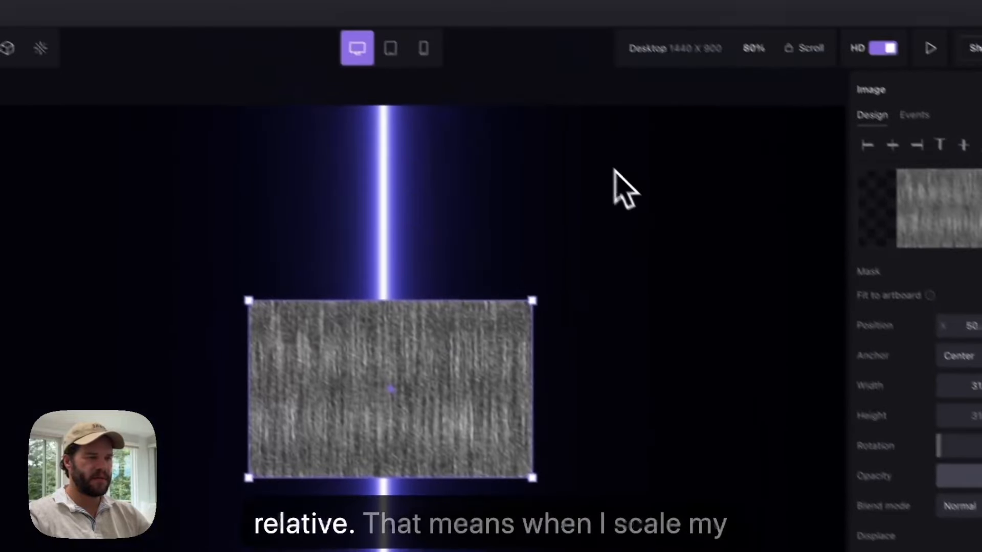
pyautogui.click(459, 45)
pyautogui.click(359, 220)
pyautogui.click(634, 205)
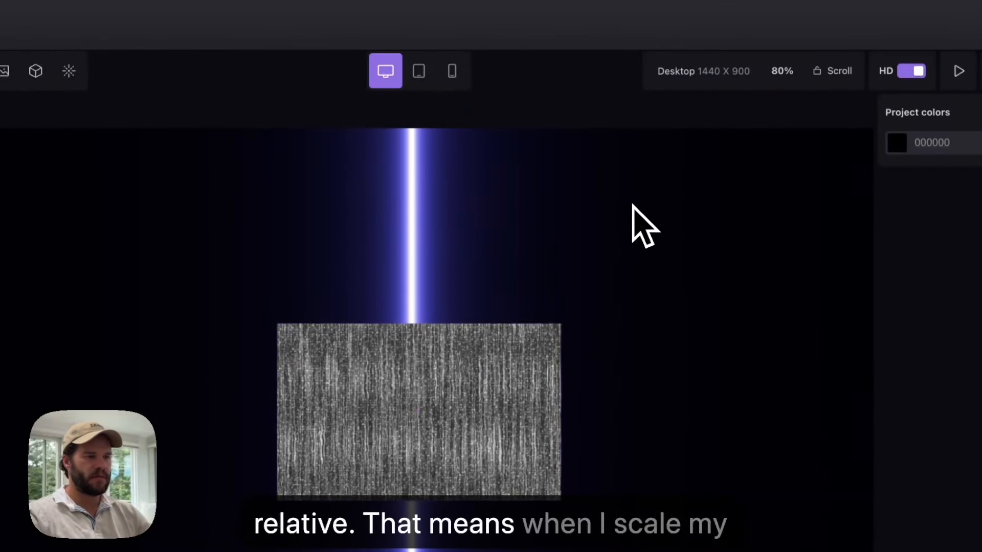
# Compare how the texture image scales between the tablet and desktop artboard sizes.
pyautogui.click(418, 76)
pyautogui.click(398, 77)
pyautogui.click(417, 77)
pyautogui.click(386, 77)
pyautogui.click(419, 76)
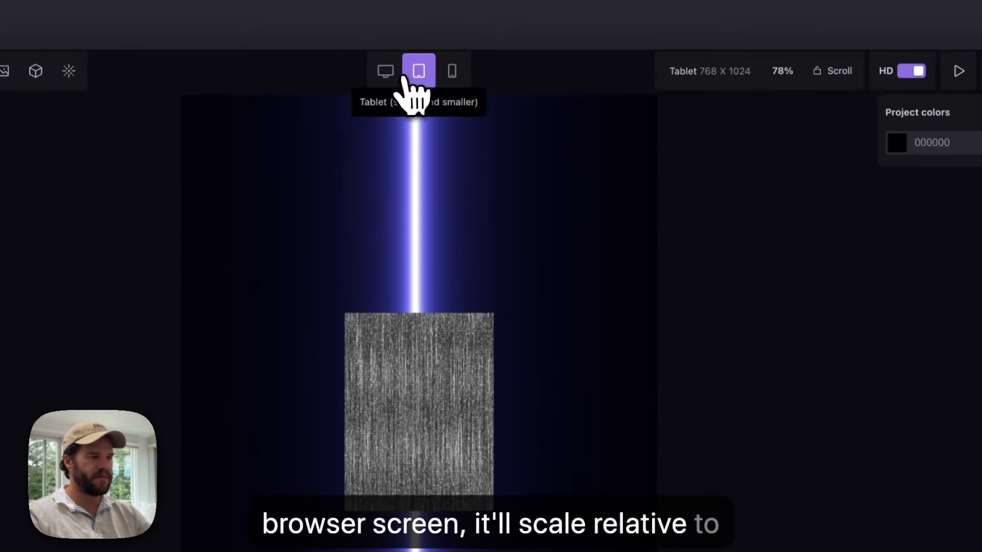
pyautogui.click(397, 76)
# Enlarge the texture image over the beam to about 58% width and 109% height, covering the artboard vertically.
pyautogui.moveTo(463, 290); pyautogui.dragTo(364, 146)
pyautogui.moveTo(427, 178); pyautogui.dragTo(673, 488)
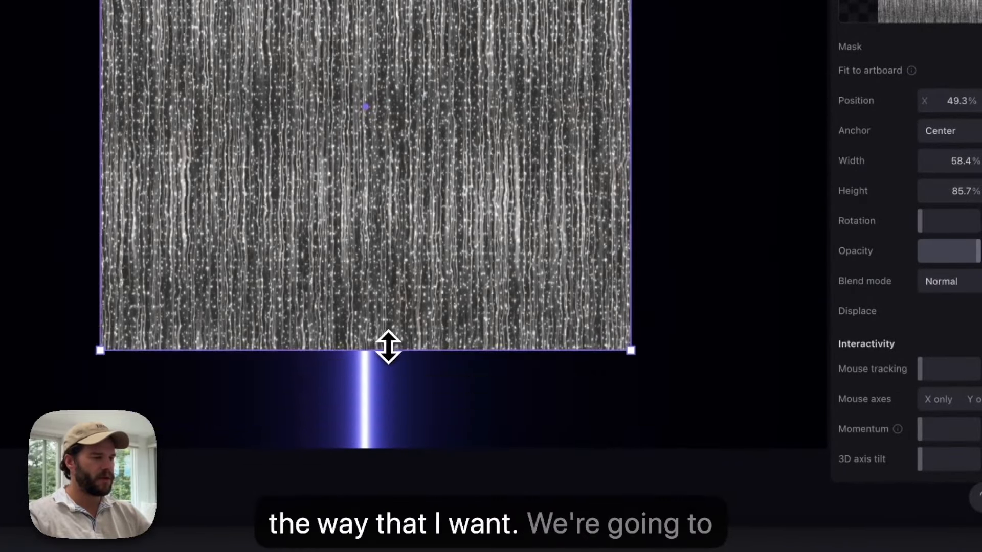
pyautogui.moveTo(389, 349); pyautogui.dragTo(381, 489)
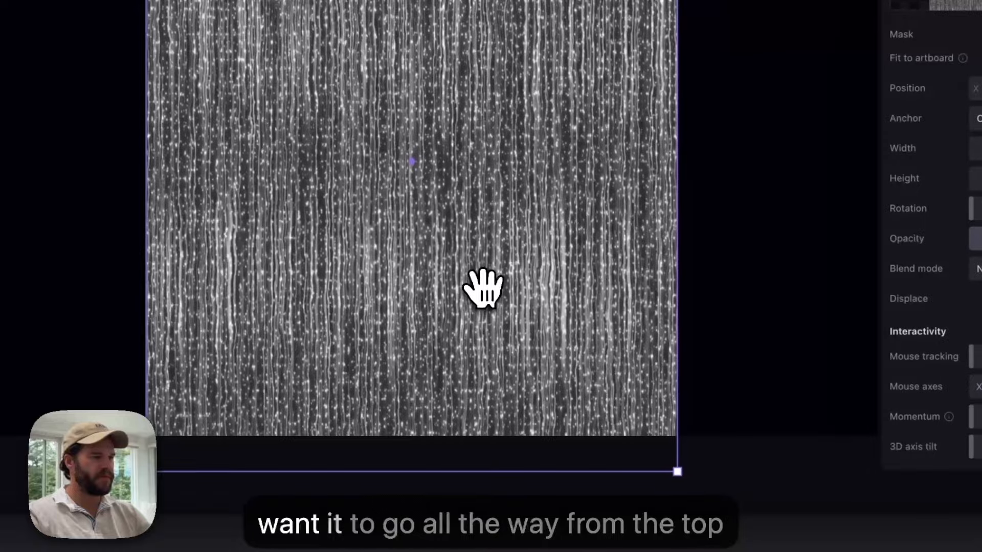
pyautogui.moveTo(484, 289); pyautogui.dragTo(497, 281)
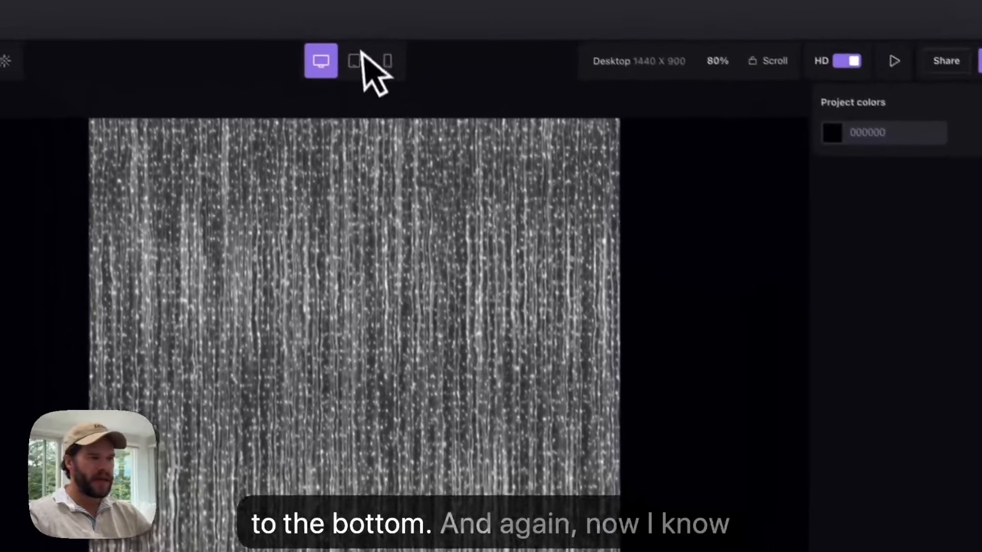
pyautogui.click(307, 14)
pyautogui.click(343, 77)
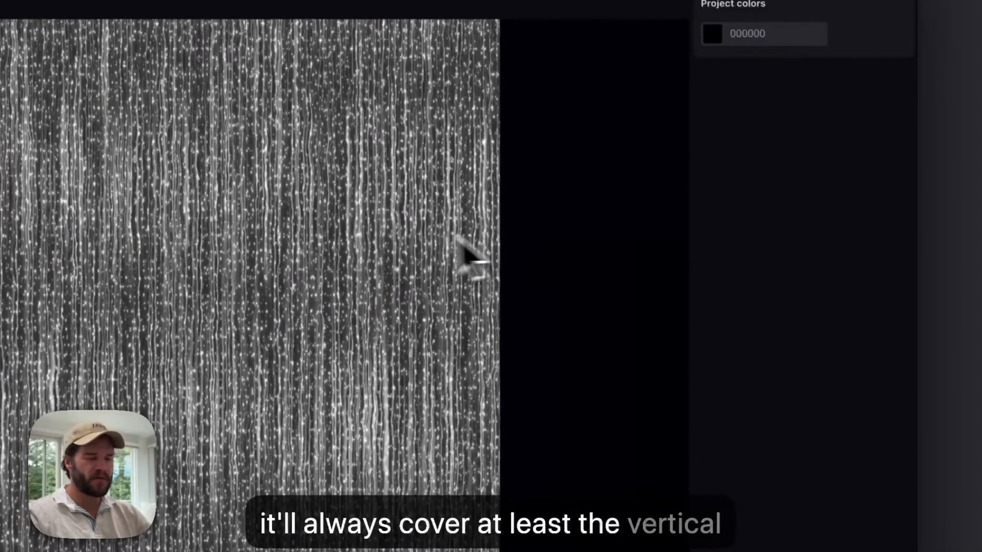
# Widen the texture image to about 82% and center it at 50%, 50%, after trying Fit to artboard.
pyautogui.click(401, 230)
pyautogui.scroll(-2, 851, 329)
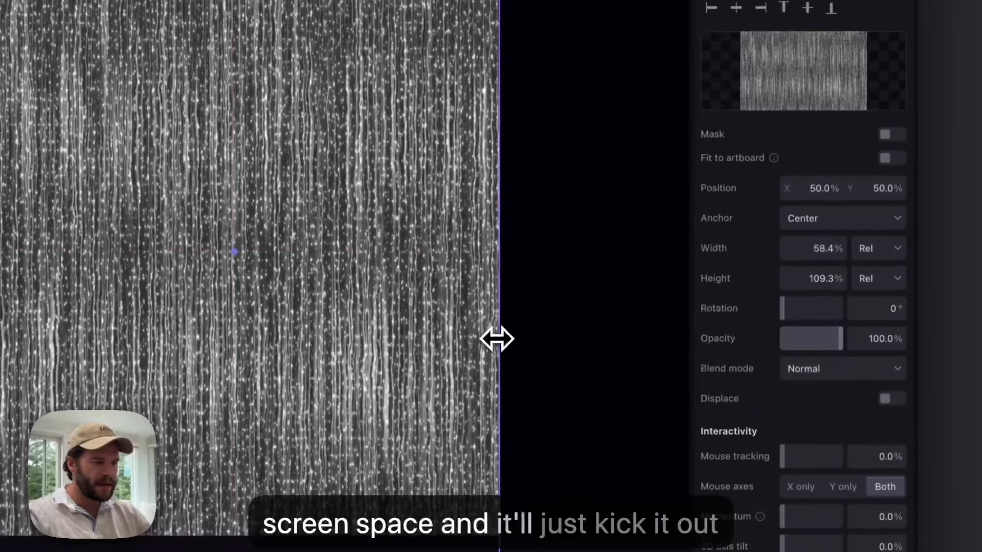
pyautogui.moveTo(496, 339); pyautogui.dragTo(649, 340)
pyautogui.moveTo(508, 334); pyautogui.dragTo(429, 335)
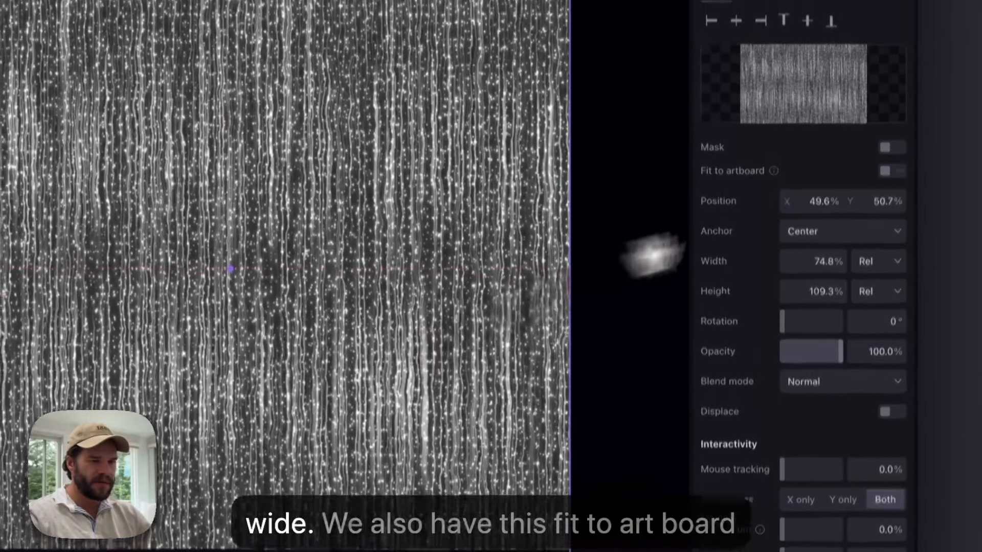
pyautogui.scroll(2, 870, 246)
pyautogui.click(899, 240)
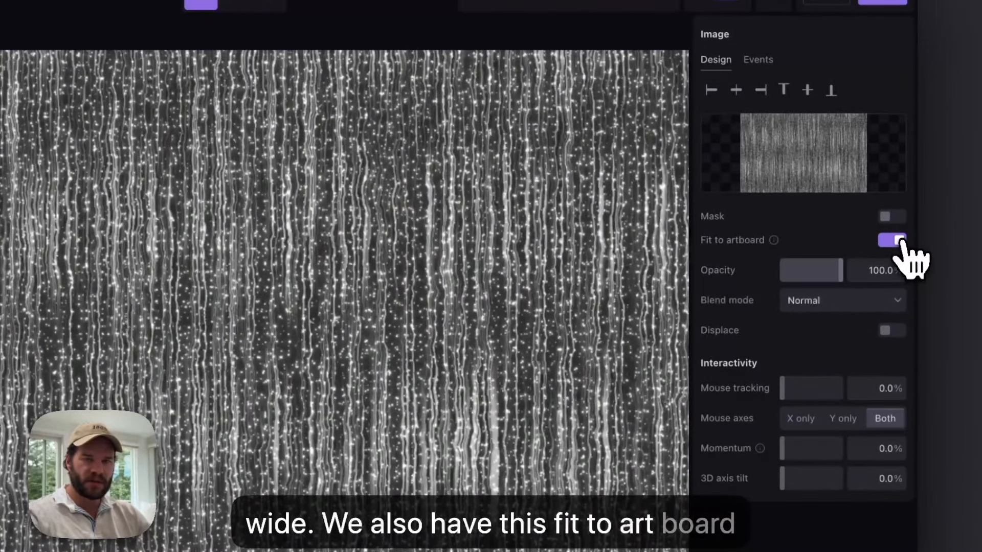
pyautogui.click(891, 242)
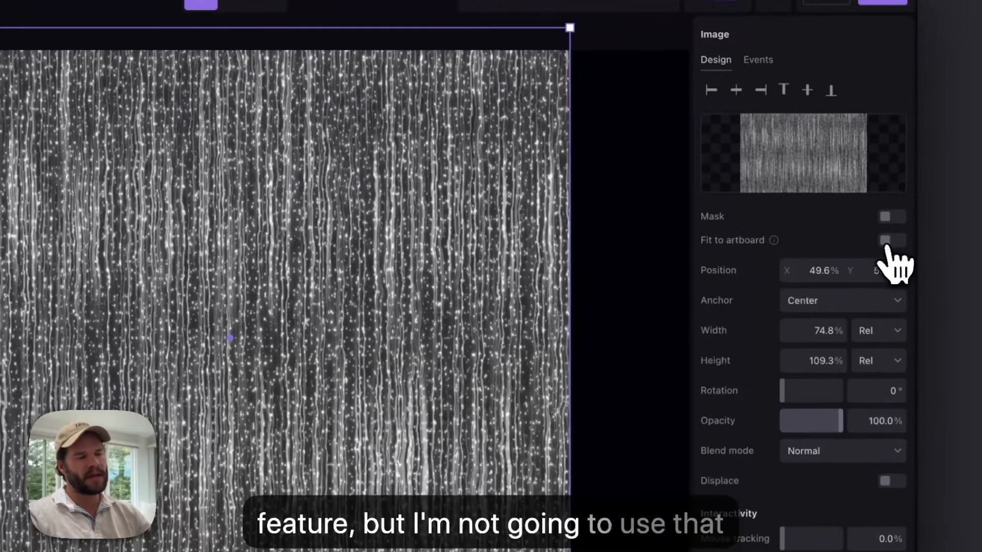
pyautogui.moveTo(573, 285); pyautogui.dragTo(535, 294)
pyautogui.scroll(-6, 888, 226)
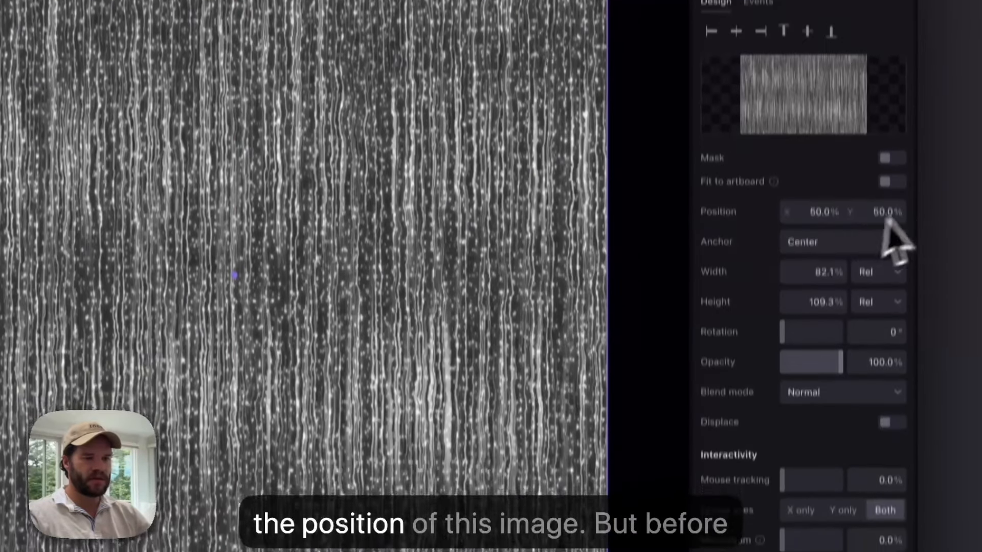
# Set the texture image's blend mode to Overlay.
pyautogui.scroll(2, 832, 307)
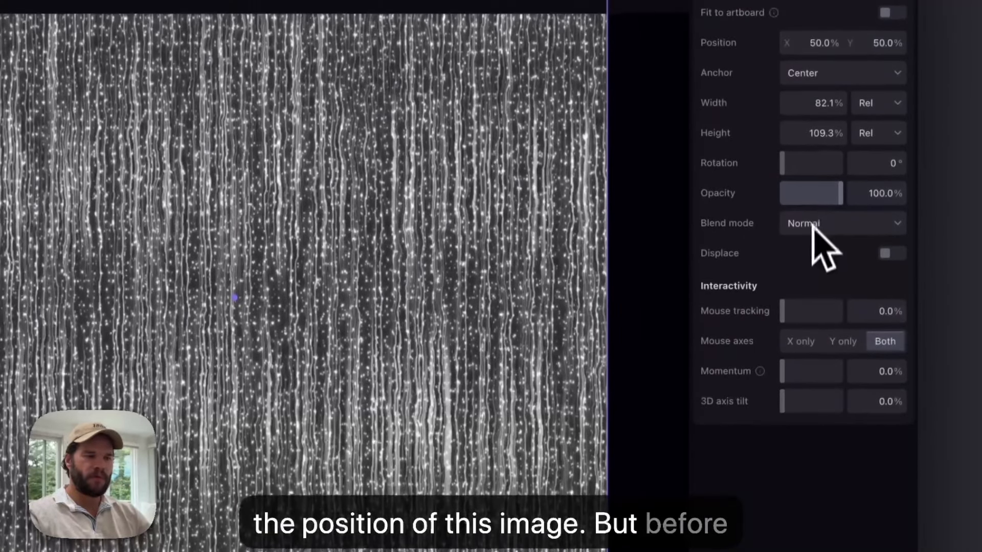
pyautogui.click(817, 233)
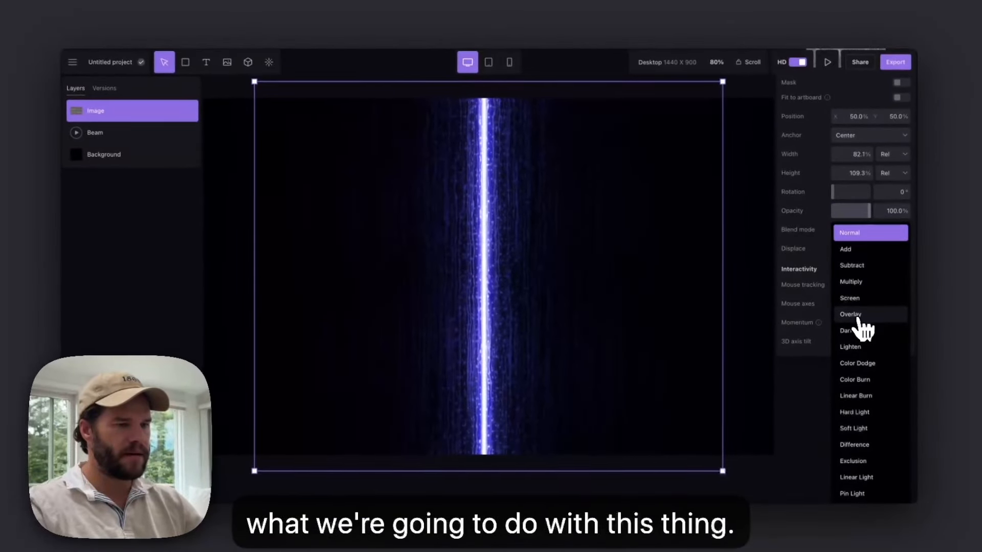
pyautogui.click(860, 314)
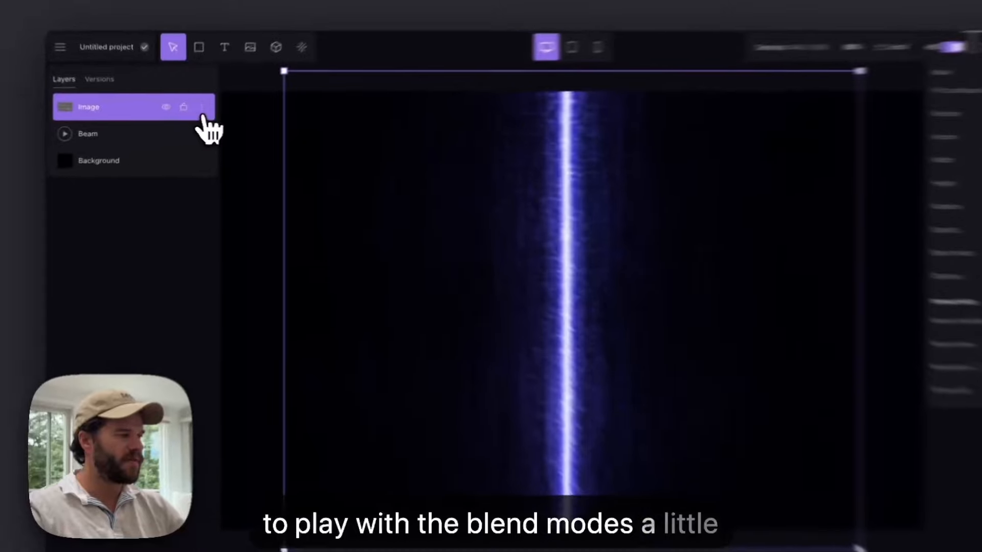
# Search for "proj" and add a Projection effect to the Image layer.
pyautogui.rightClick(192, 117)
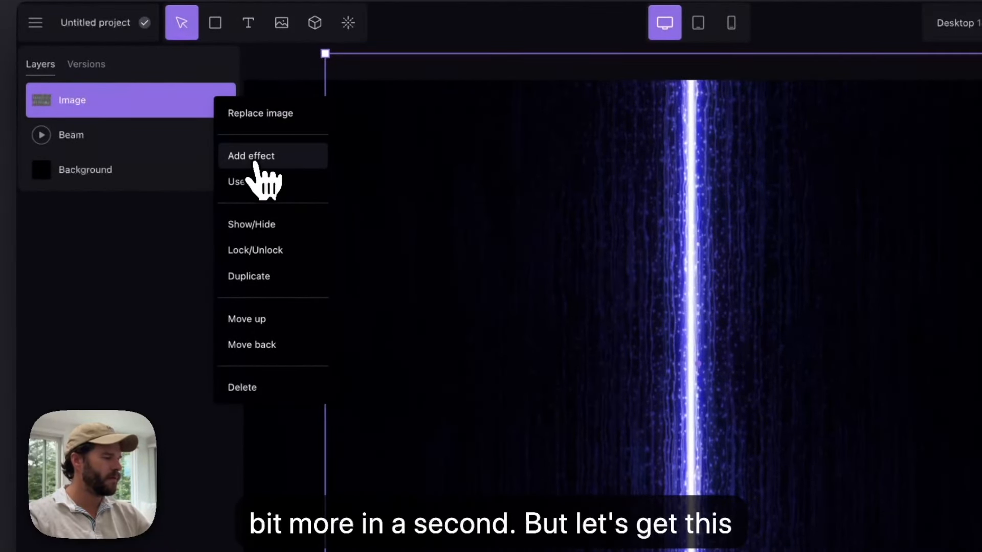
pyautogui.click(255, 162)
pyautogui.write('proj')
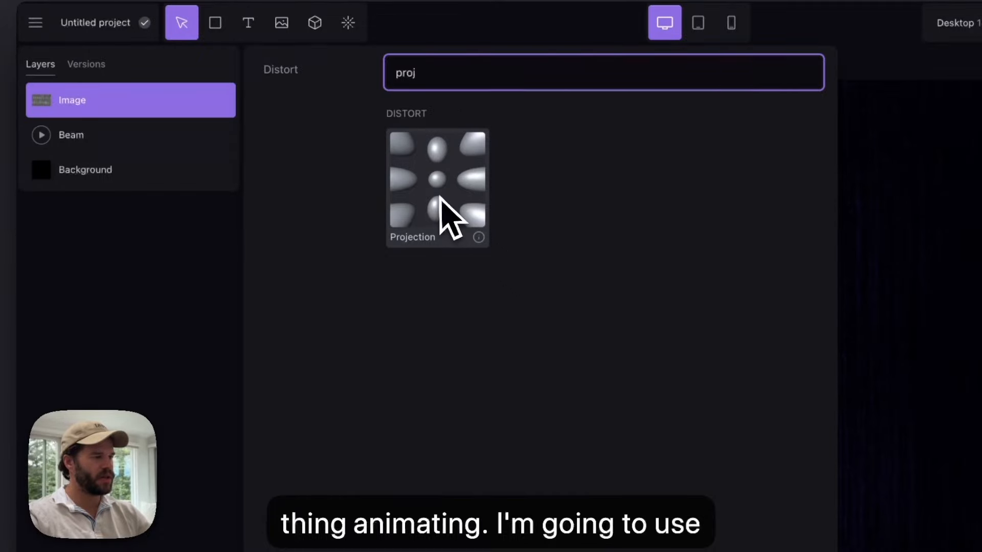
pyautogui.click(441, 199)
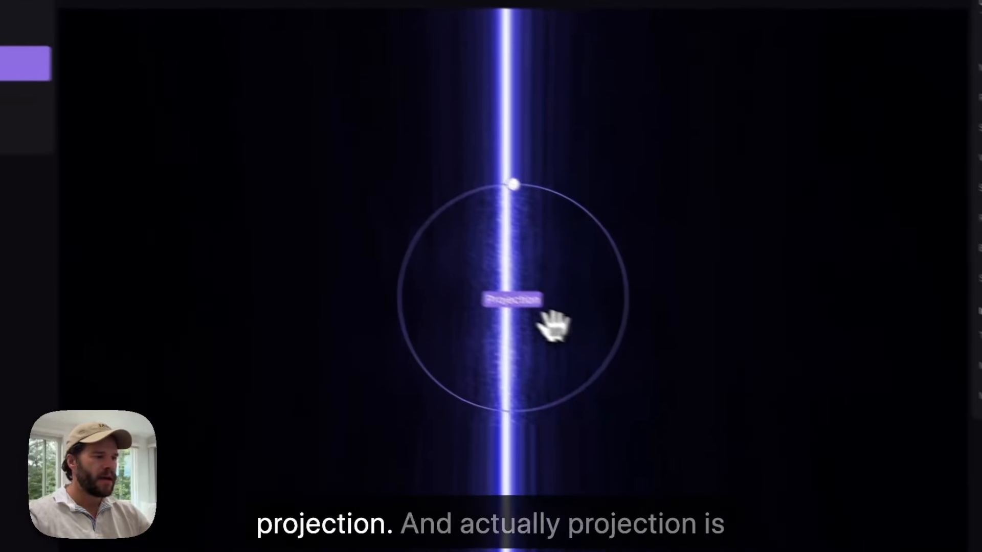
# Shrink the Projection to a scale of about 23% and position it near the center of the beam.
pyautogui.moveTo(490, 295)
pyautogui.mouseDown()
pyautogui.moveTo(527, 333)
pyautogui.moveTo(484, 294)
pyautogui.mouseUp()
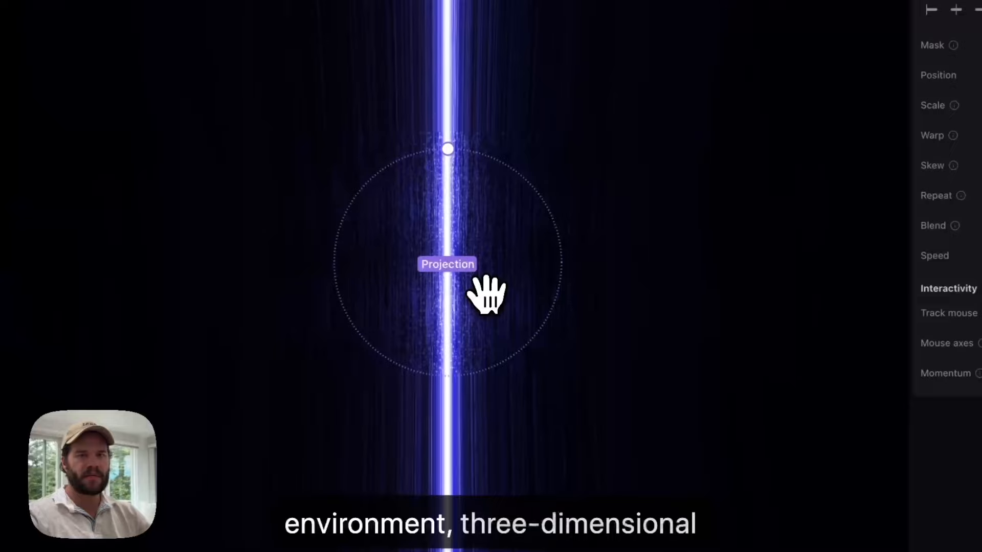
pyautogui.moveTo(448, 149); pyautogui.dragTo(448, 209)
pyautogui.moveTo(448, 264)
pyautogui.mouseDown()
pyautogui.moveTo(408, 271)
pyautogui.moveTo(461, 240)
pyautogui.moveTo(440, 248)
pyautogui.moveTo(441, 284)
pyautogui.moveTo(443, 272)
pyautogui.mouseUp()
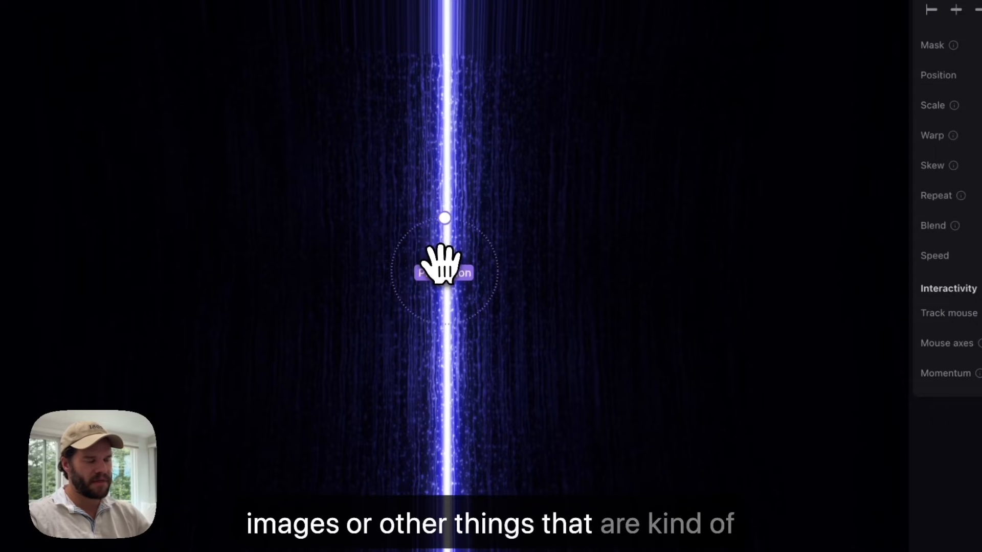
pyautogui.moveTo(441, 264); pyautogui.dragTo(448, 261)
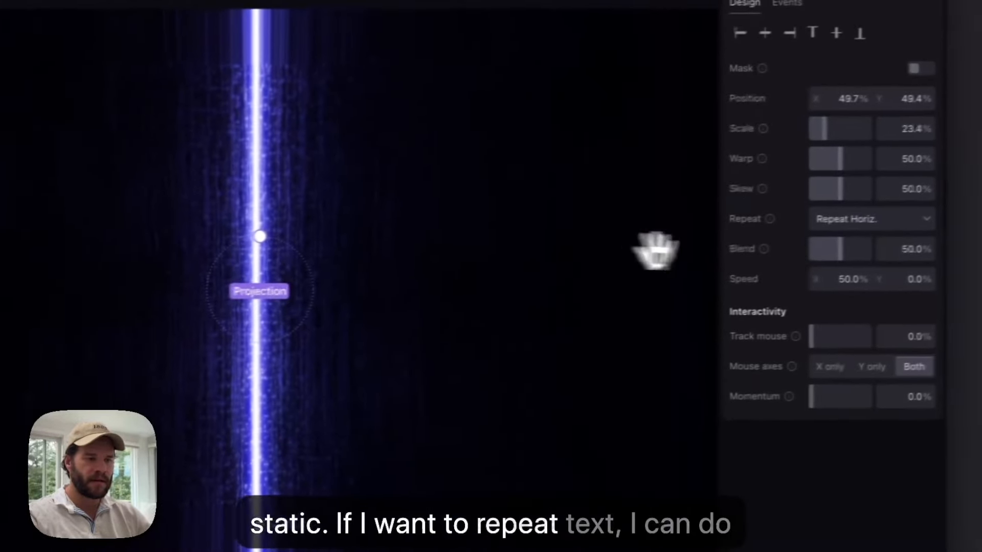
# Set the Projection to Repeat Vert. with speed X 0% and Y 50%, and play its animation.
pyautogui.click(808, 224)
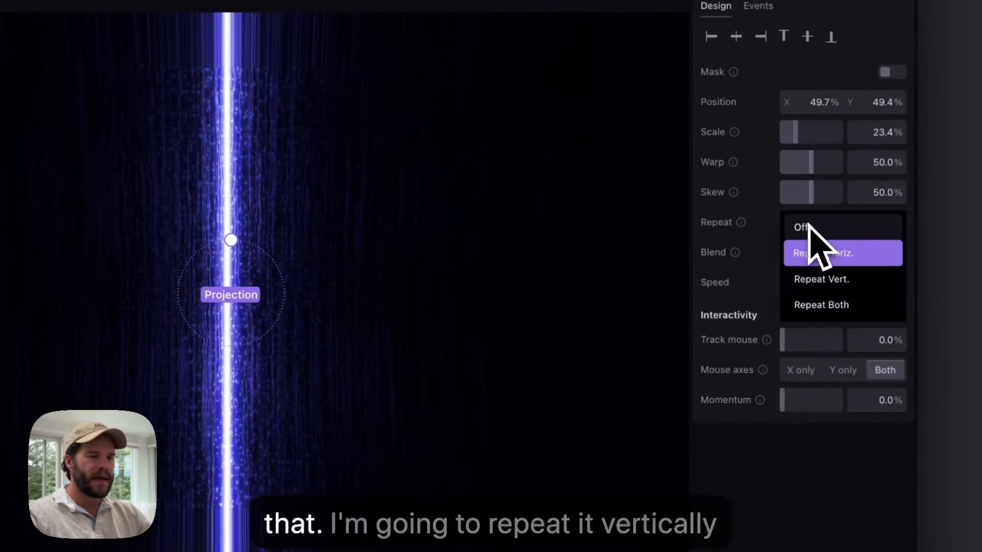
pyautogui.click(814, 280)
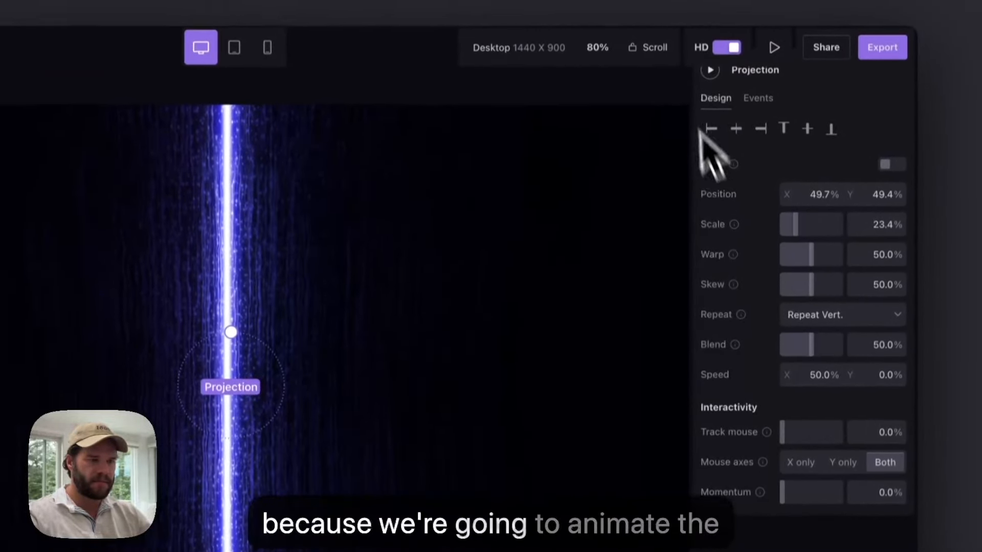
pyautogui.click(810, 338)
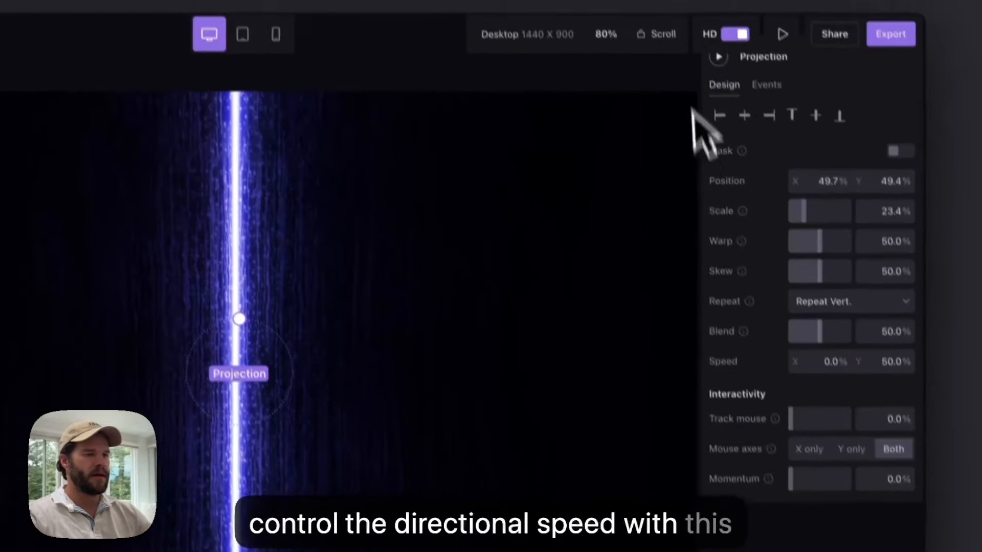
pyautogui.click(710, 32)
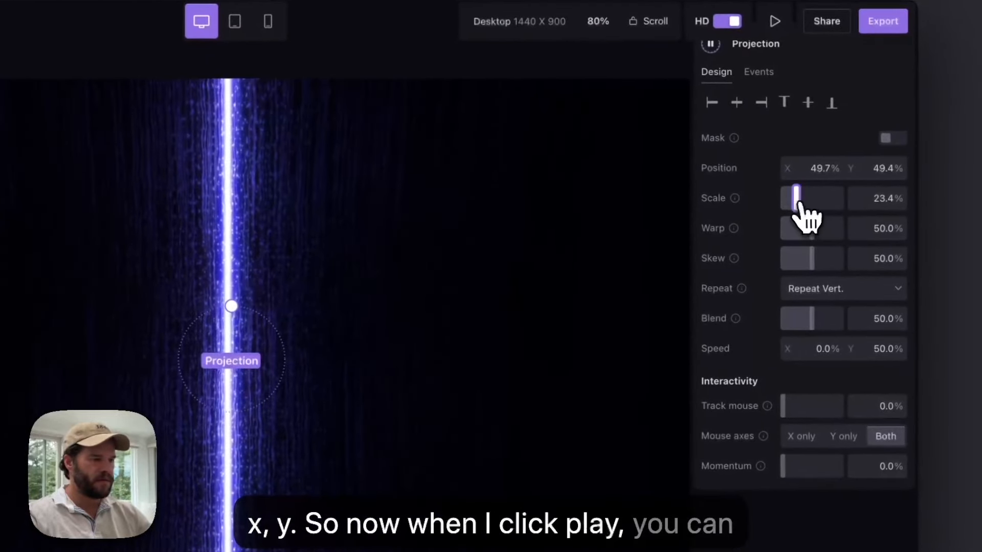
# Fine-tune the Projection with a scale of about 21%, blend of 64% and warp of 0%, and adjust its skew.
pyautogui.moveTo(798, 201); pyautogui.dragTo(806, 221)
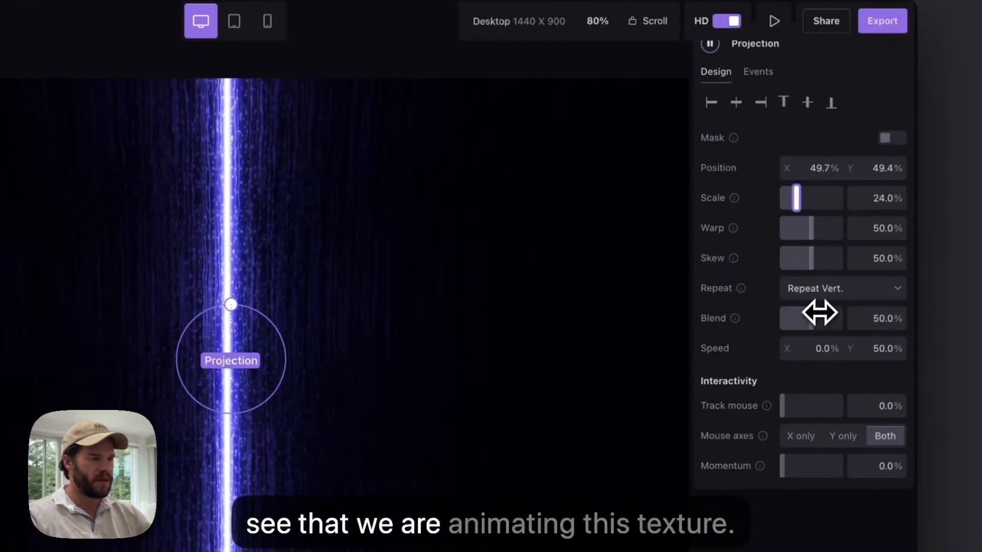
pyautogui.moveTo(820, 313); pyautogui.dragTo(826, 317)
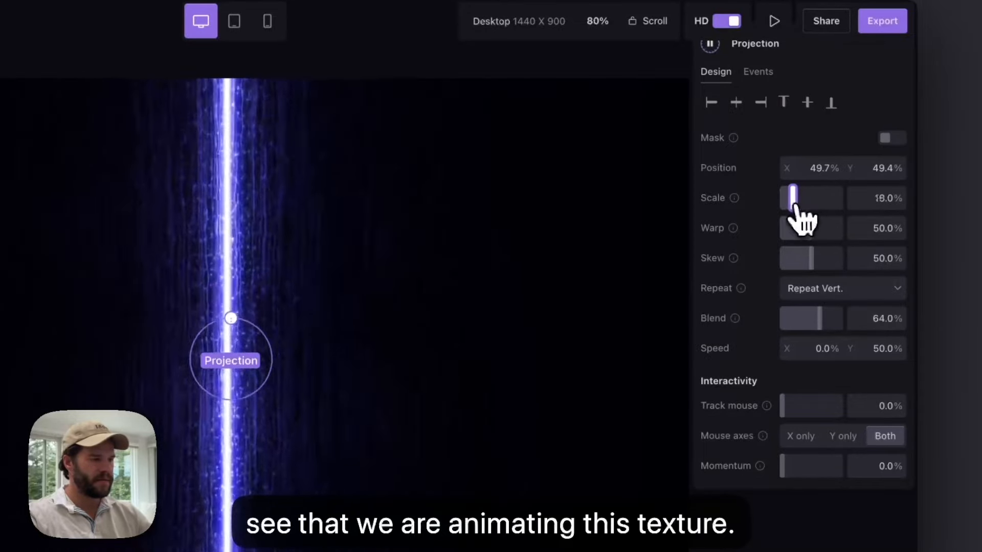
pyautogui.moveTo(788, 205); pyautogui.dragTo(796, 208)
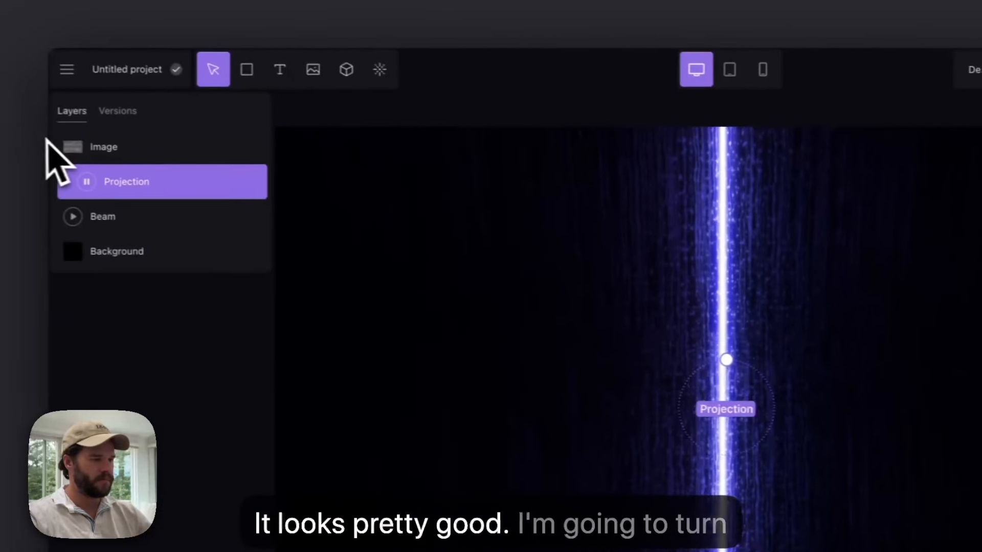
pyautogui.moveTo(811, 229); pyautogui.dragTo(766, 235)
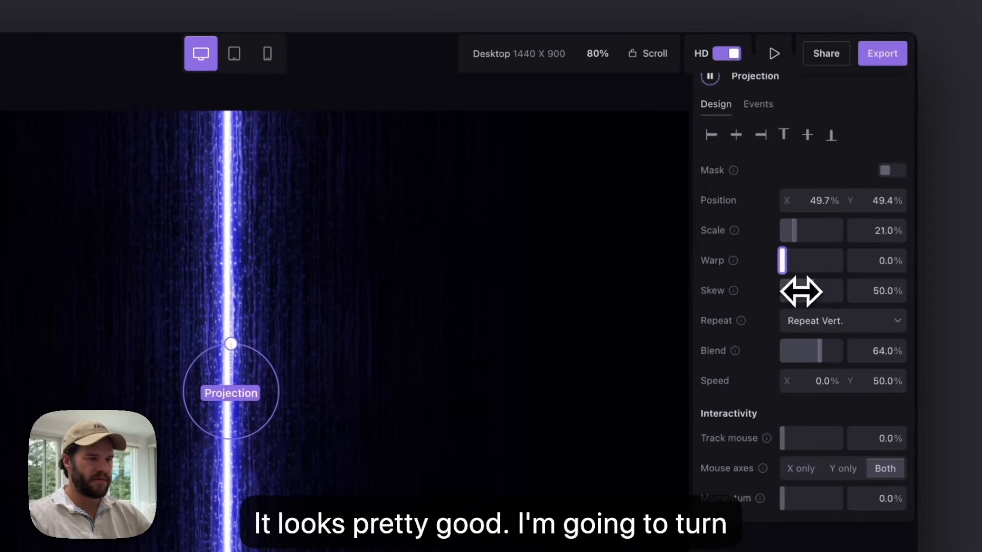
pyautogui.moveTo(801, 292); pyautogui.dragTo(788, 292)
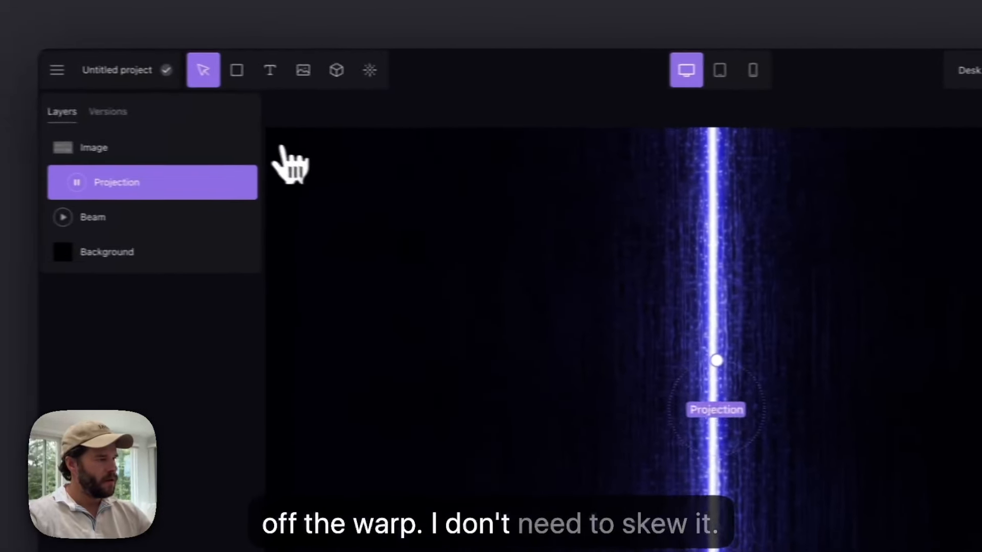
# Add a Noise Fill effect from the Misc category to the Image layer.
pyautogui.rightClick(271, 156)
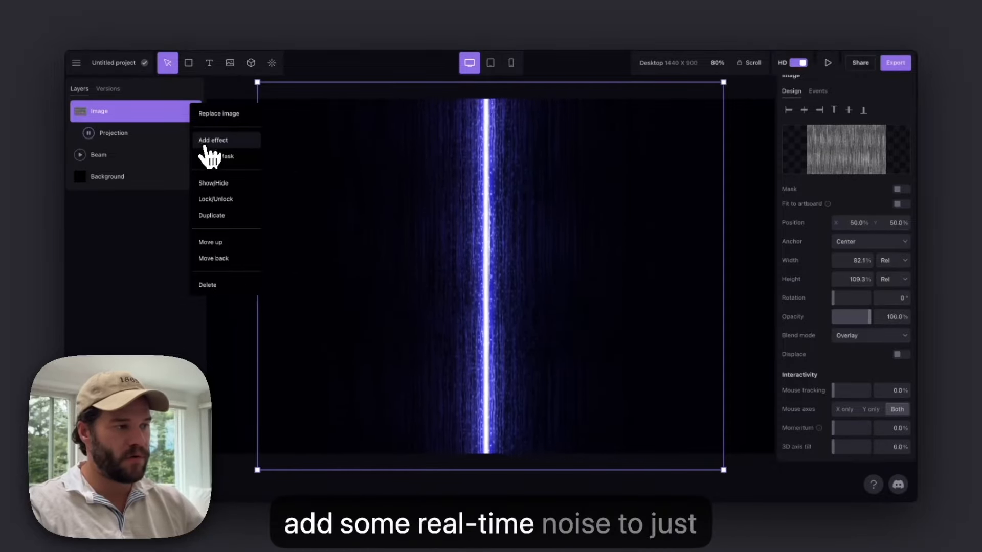
pyautogui.click(207, 143)
pyautogui.scroll(-10, 328, 250)
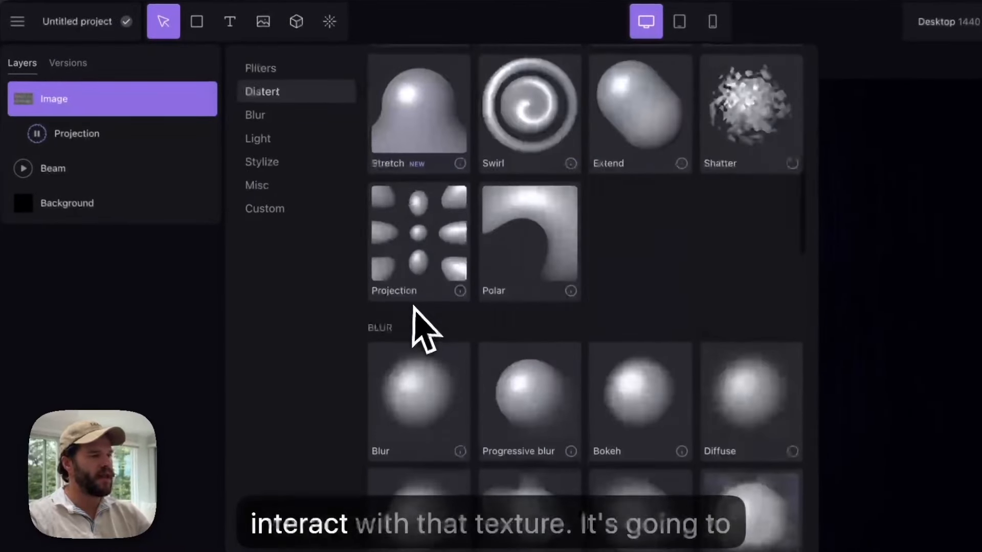
pyautogui.scroll(-3, 415, 312)
pyautogui.scroll(-10, 660, 369)
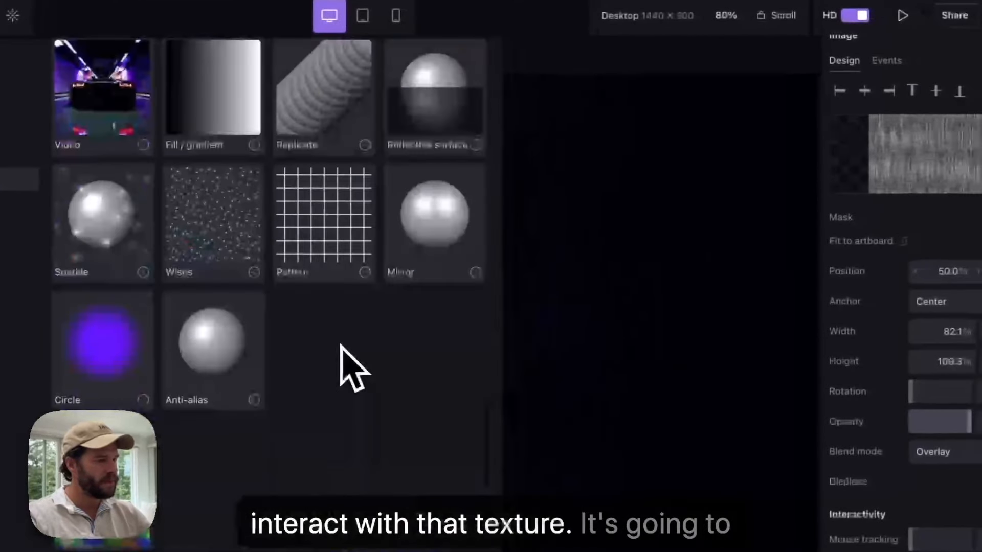
pyautogui.scroll(4, 658, 351)
pyautogui.scroll(4, 340, 353)
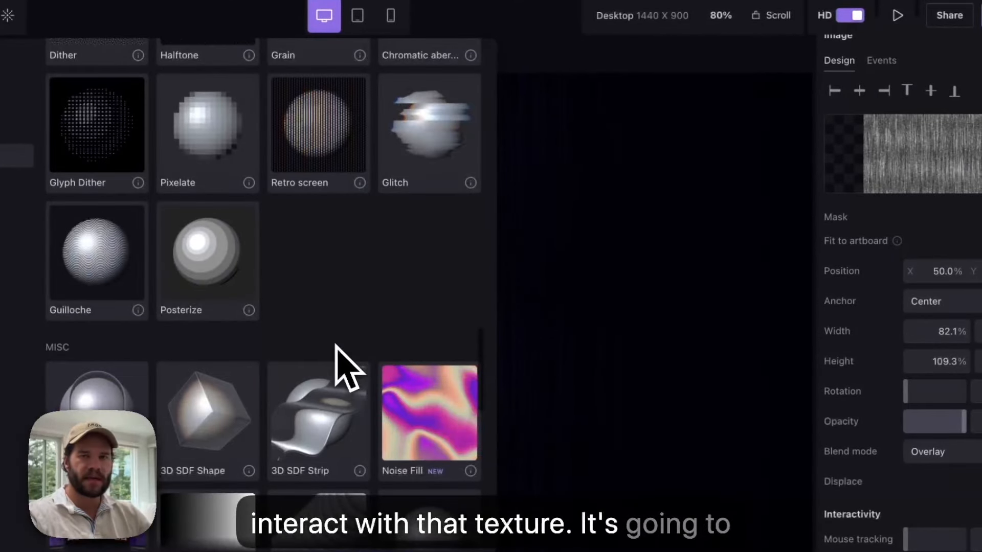
pyautogui.click(394, 413)
# Set the Noise Fill's scale to 1500%.
pyautogui.moveTo(358, 241); pyautogui.dragTo(355, 96)
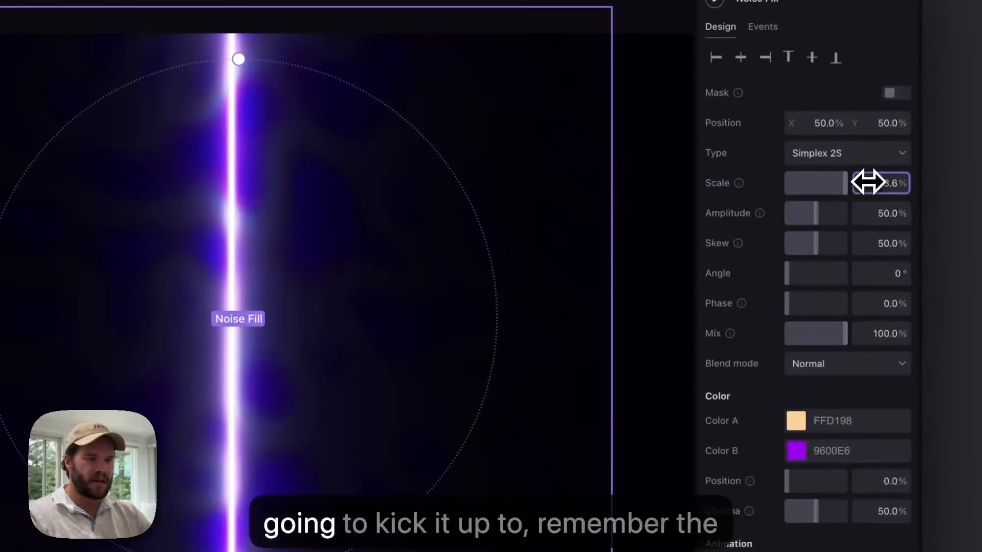
pyautogui.click(865, 181)
pyautogui.write('5000')
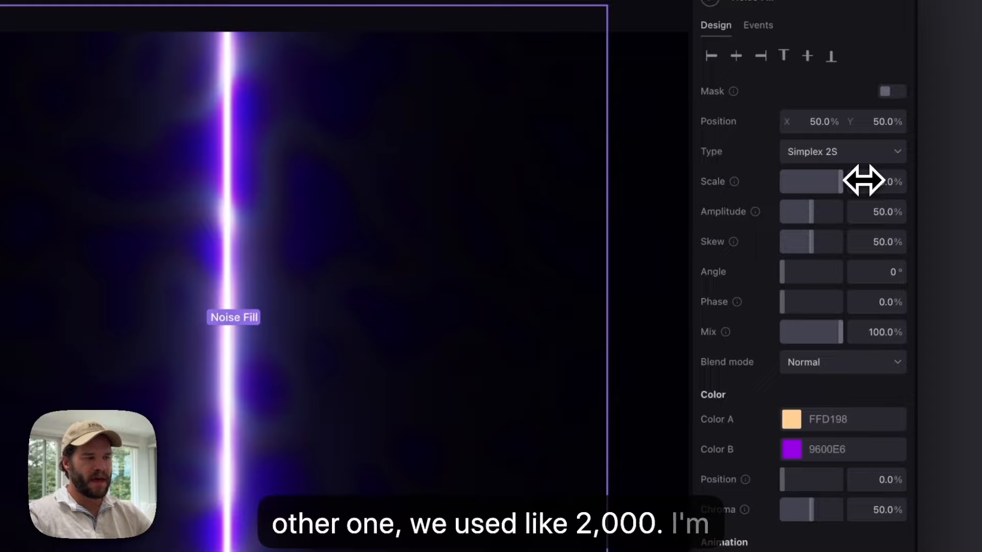
pyautogui.press('Return')
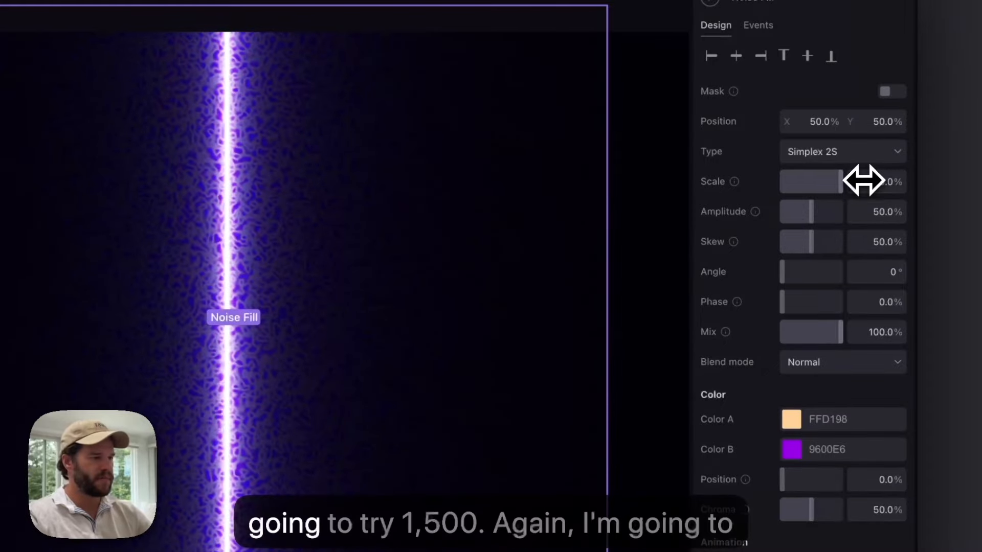
# Set the Noise Fill's Color A to white FFFFFF and Color B to black 000000.
pyautogui.click(801, 424)
pyautogui.click(666, 54)
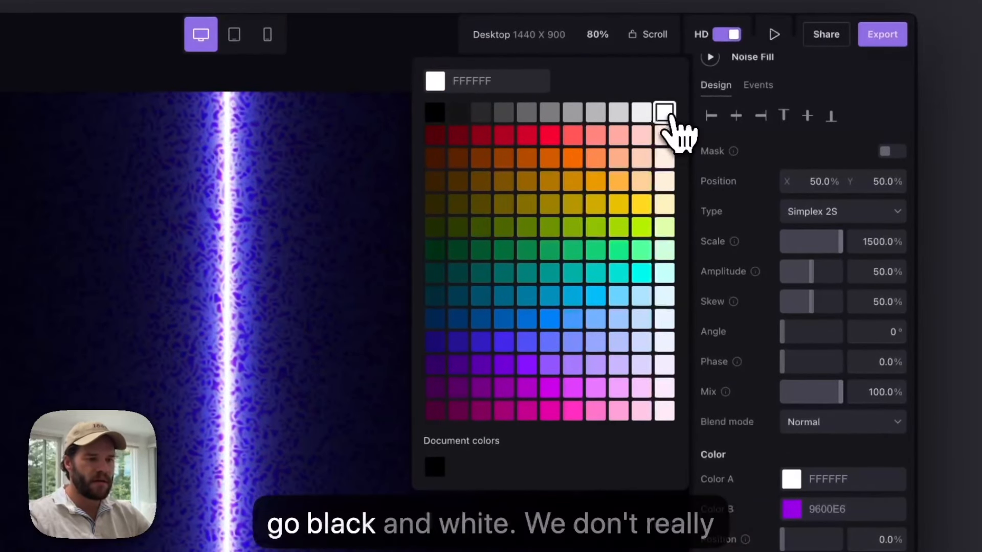
pyautogui.click(792, 509)
pyautogui.click(435, 112)
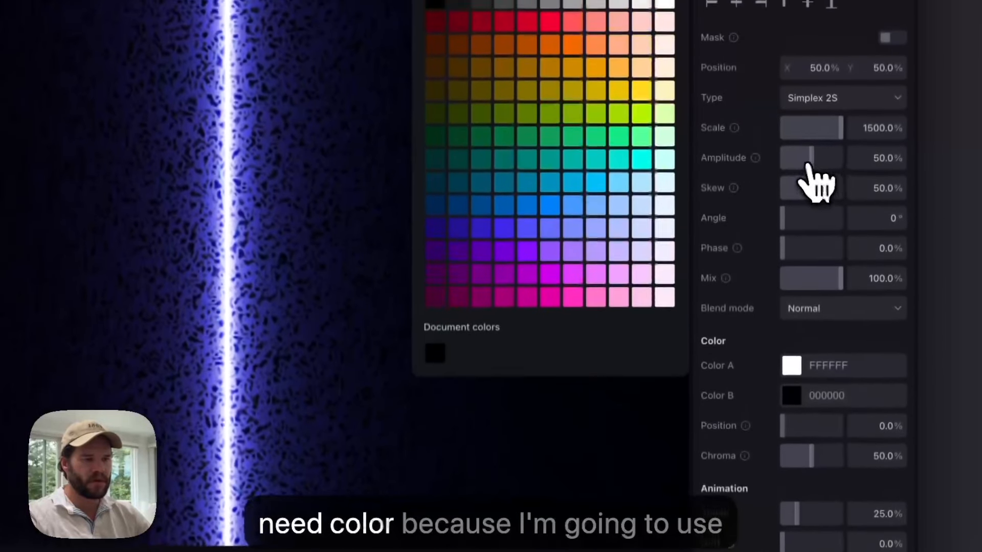
# Raise the Noise Fill's amplitude to 79% and play its animation.
pyautogui.moveTo(840, 255); pyautogui.dragTo(830, 254)
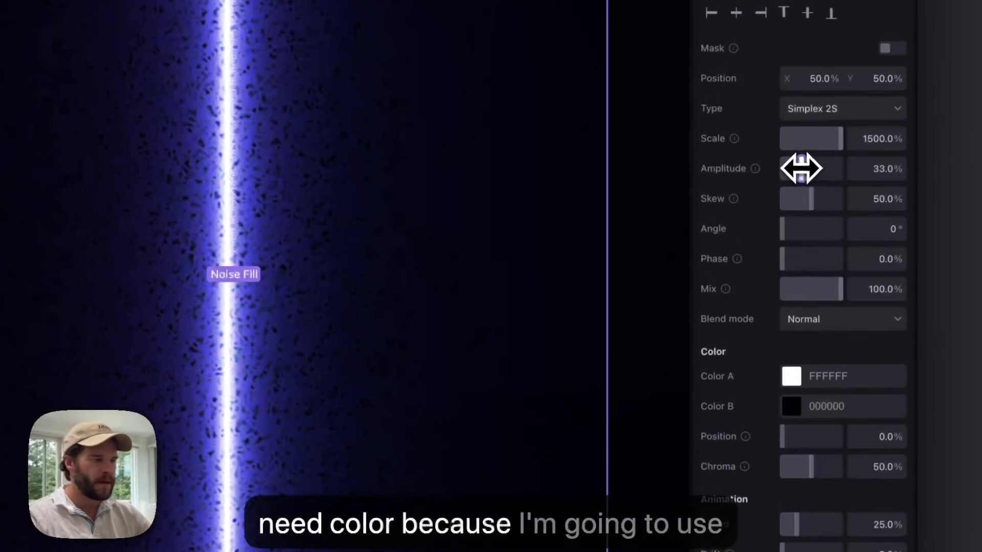
pyautogui.moveTo(802, 169); pyautogui.dragTo(828, 170)
pyautogui.scroll(-5, 833, 450)
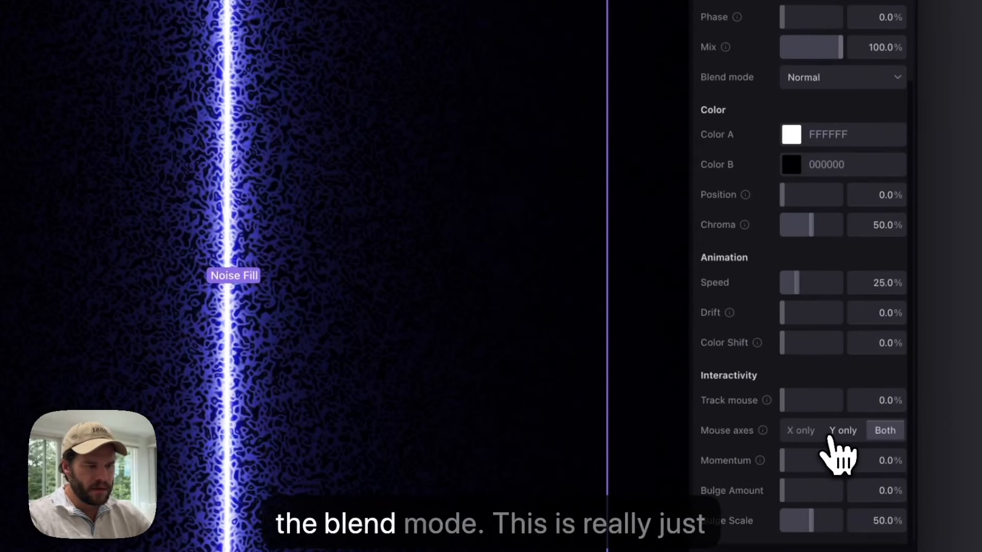
pyautogui.scroll(5, 831, 440)
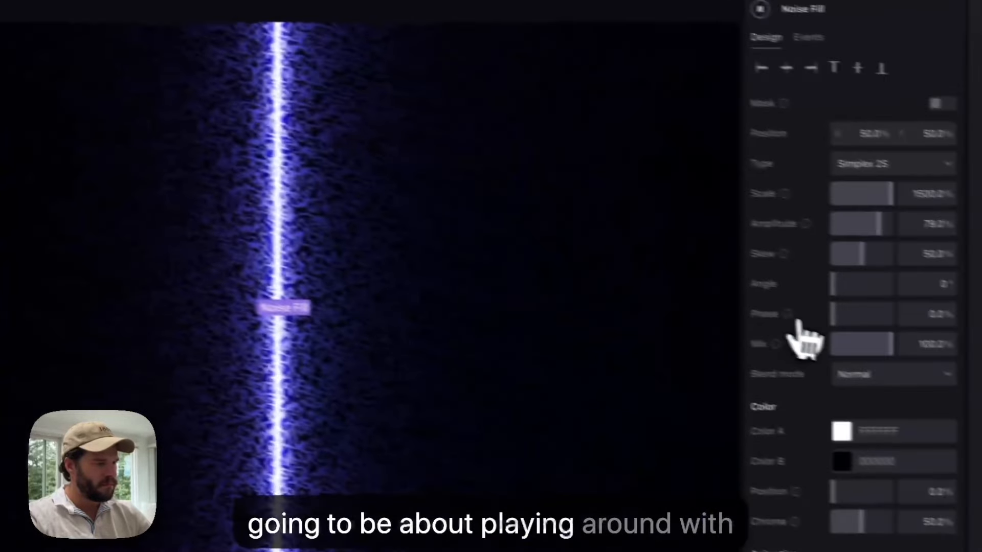
# Set the Noise Fill animation's drift to -10%.
pyautogui.scroll(-5, 859, 341)
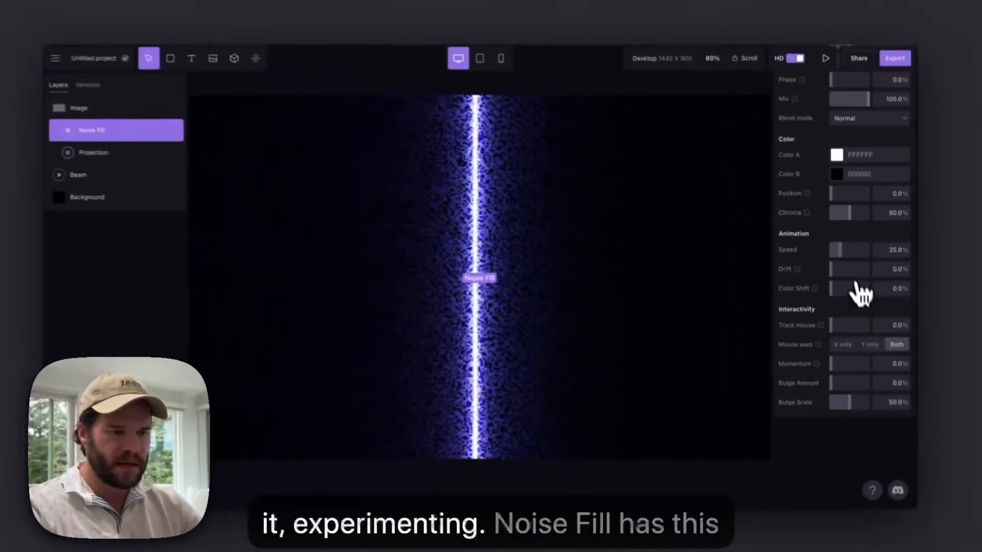
pyautogui.moveTo(840, 262); pyautogui.dragTo(845, 269)
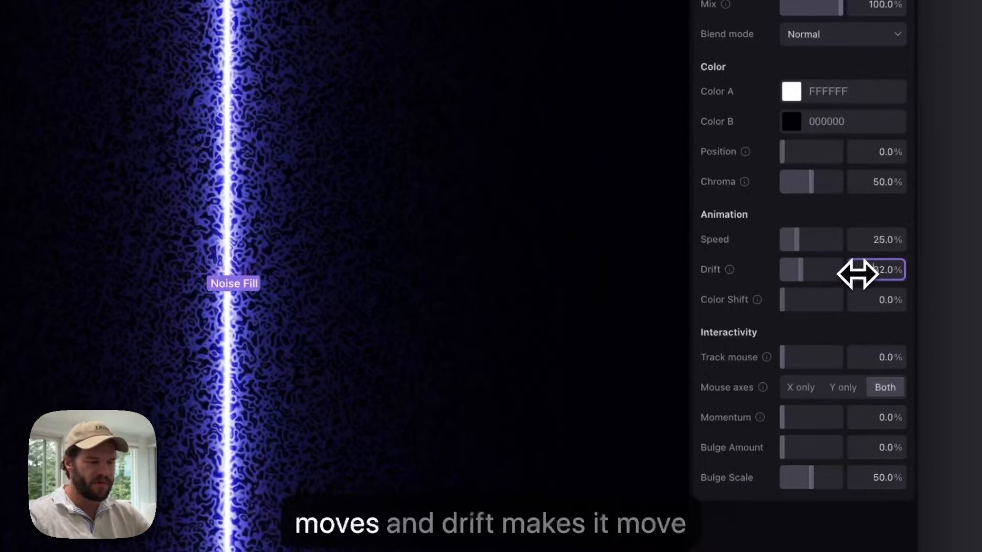
pyautogui.moveTo(857, 274); pyautogui.dragTo(800, 253)
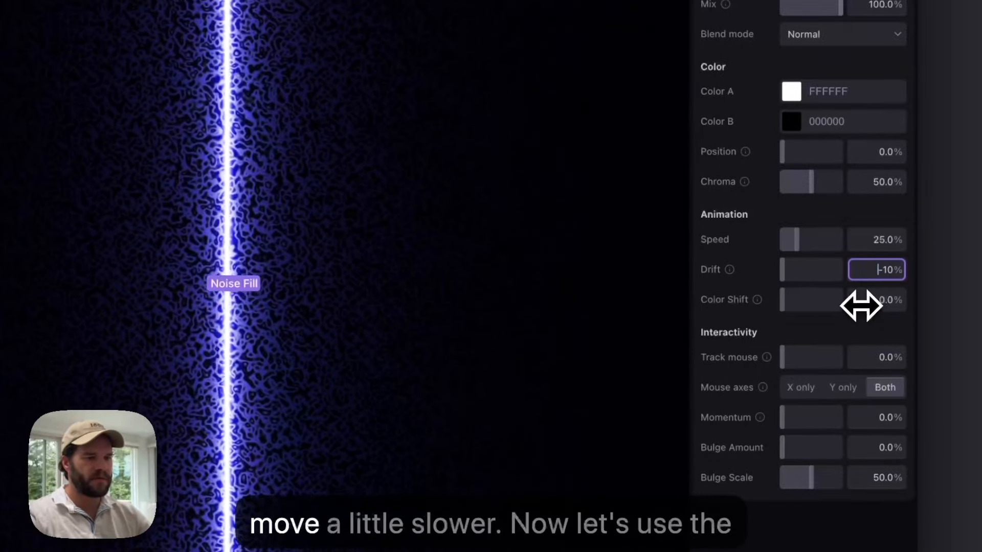
# Set the Noise Fill's blend mode to Hard Light.
pyautogui.scroll(6, 830, 250)
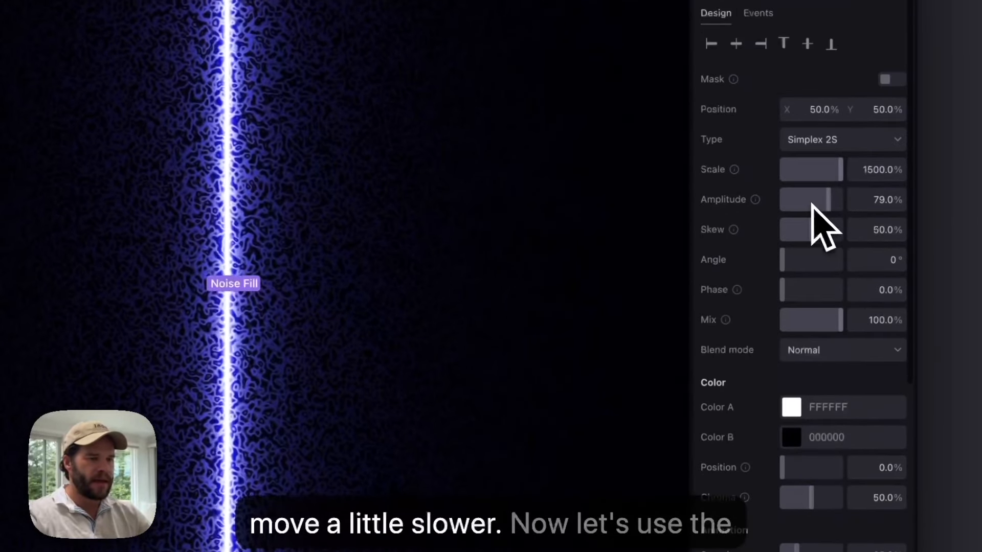
pyautogui.scroll(-2, 824, 351)
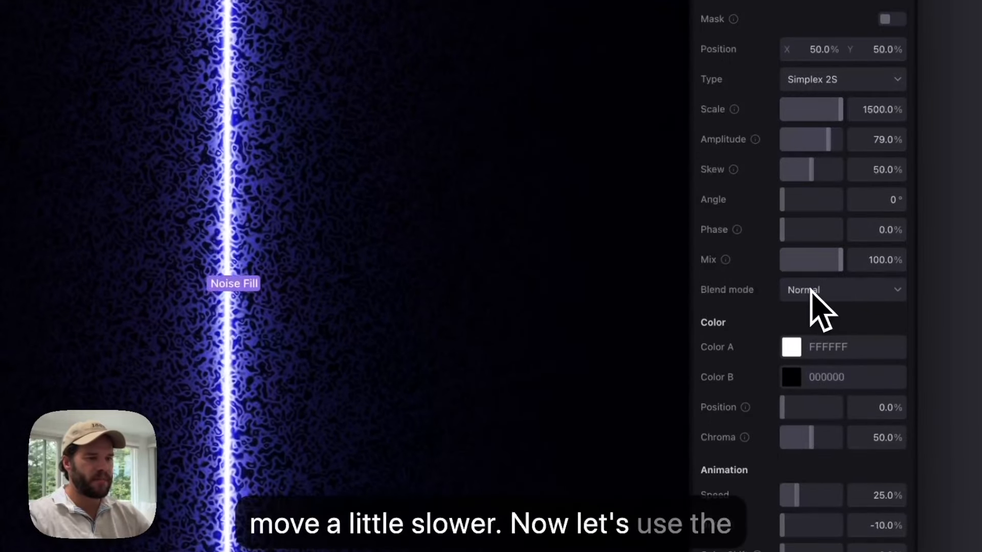
pyautogui.click(811, 293)
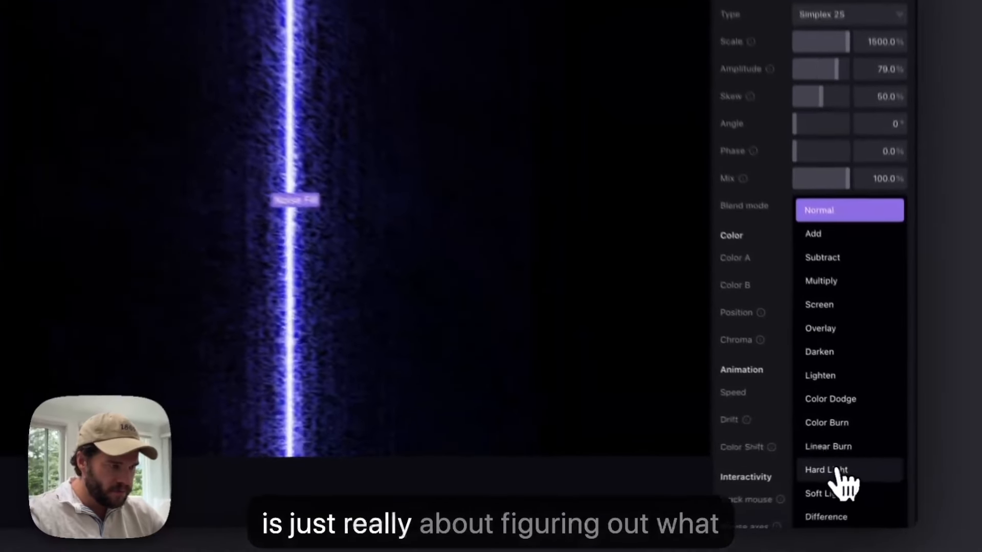
pyautogui.click(864, 462)
# Set the Noise Fill's skew to 96%, switch its type to Perlin and adjust its amplitude to 67%.
pyautogui.moveTo(805, 221); pyautogui.dragTo(801, 221)
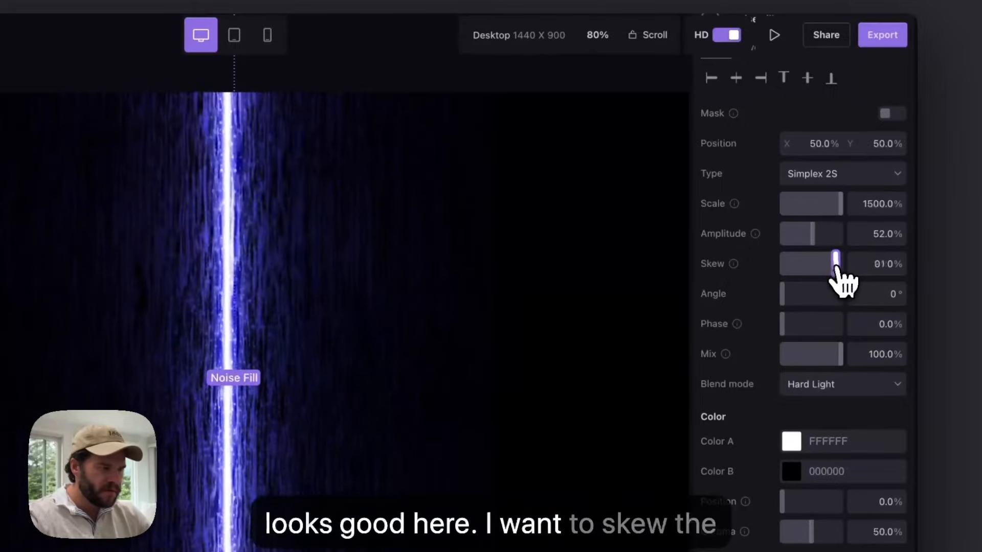
pyautogui.moveTo(837, 267); pyautogui.dragTo(839, 267)
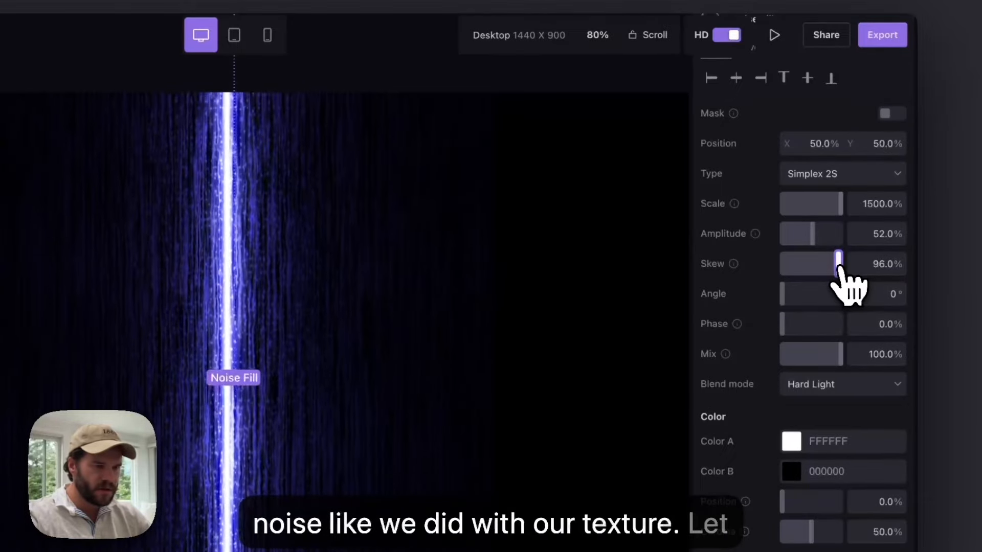
pyautogui.click(824, 168)
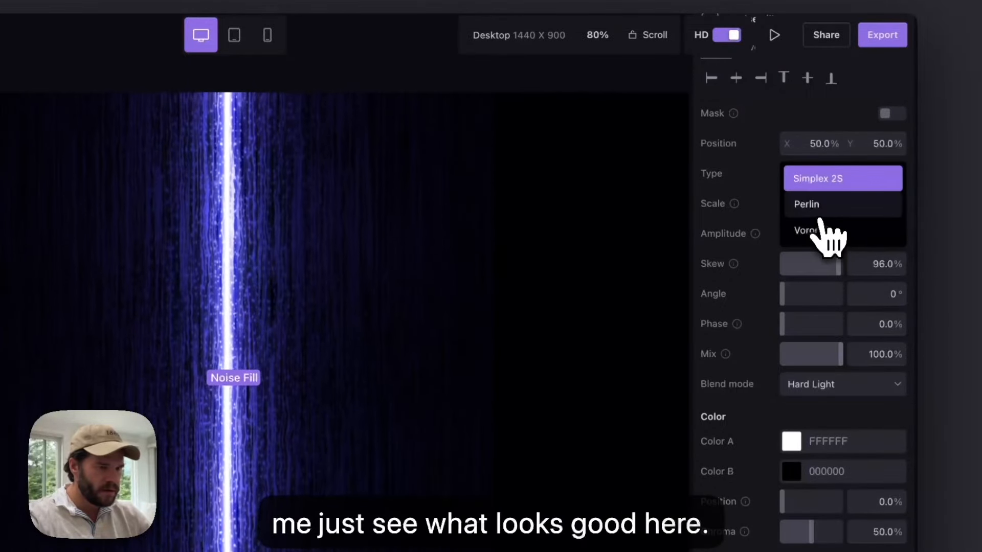
pyautogui.click(818, 211)
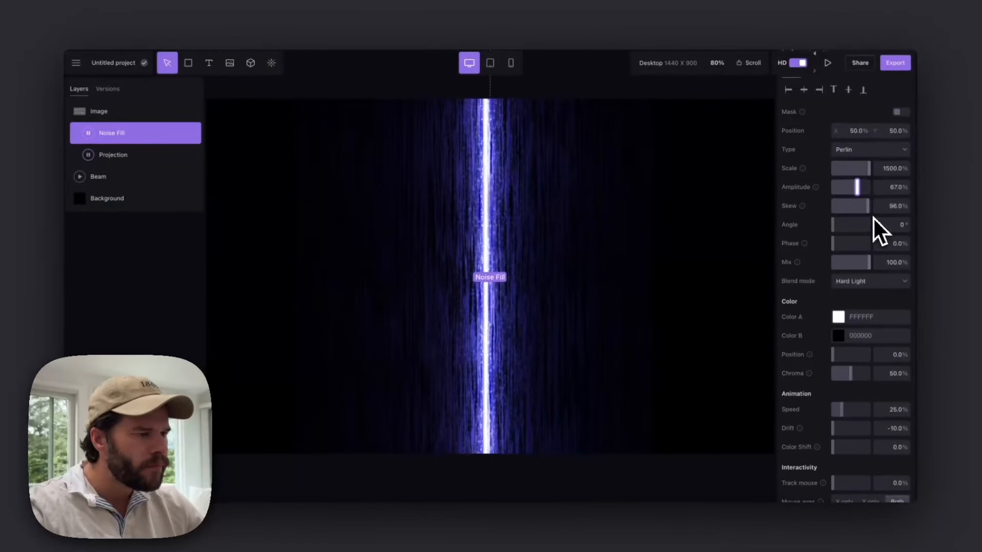
# Change the Noise Fill's blend mode to Darken.
pyautogui.scroll(-3, 874, 219)
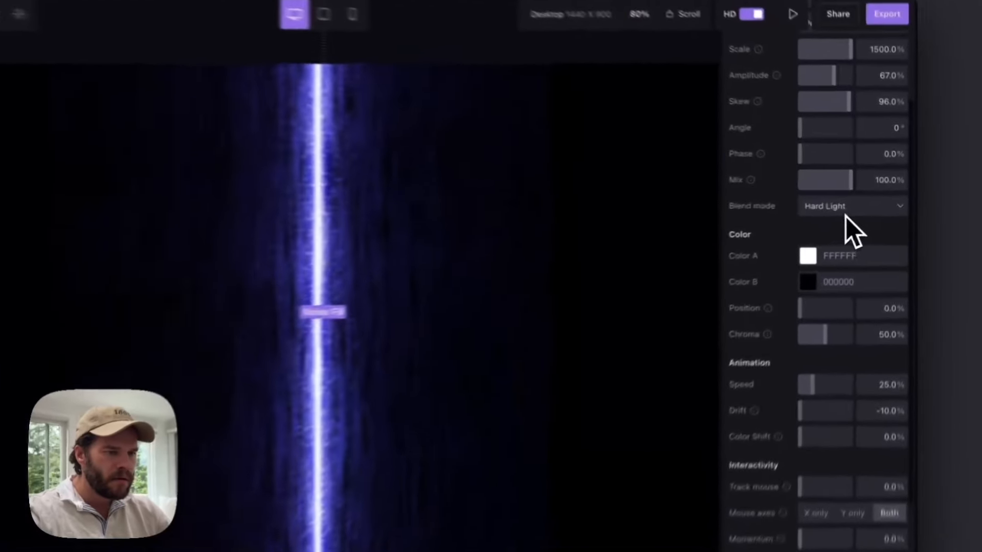
pyautogui.click(846, 214)
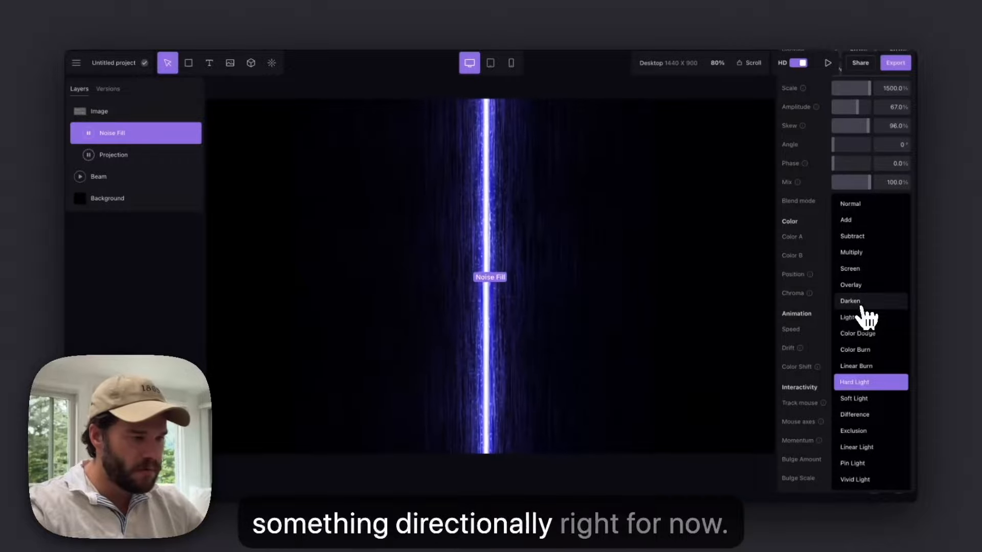
pyautogui.click(862, 303)
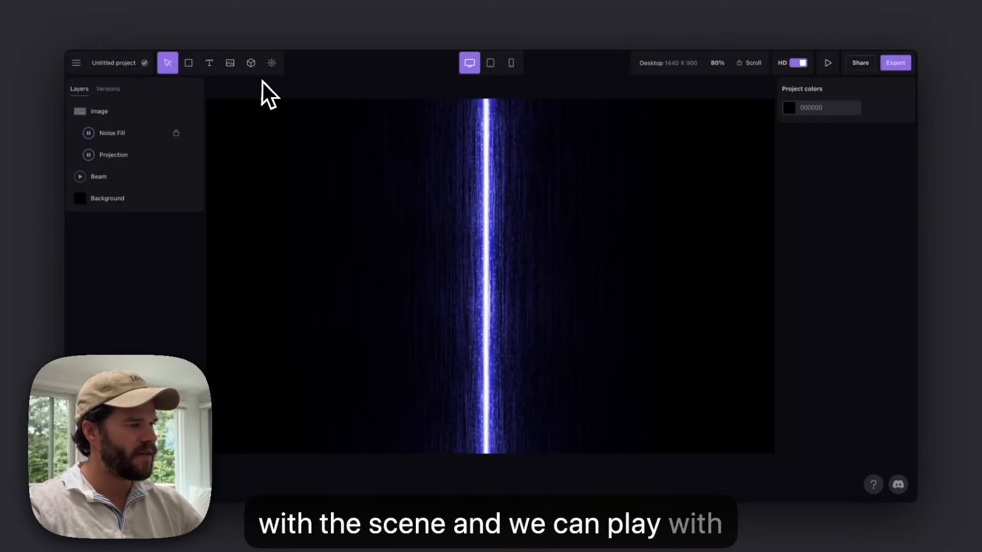
# Search the effects for "stre" and add a Stretch effect to the scene.
pyautogui.click(272, 63)
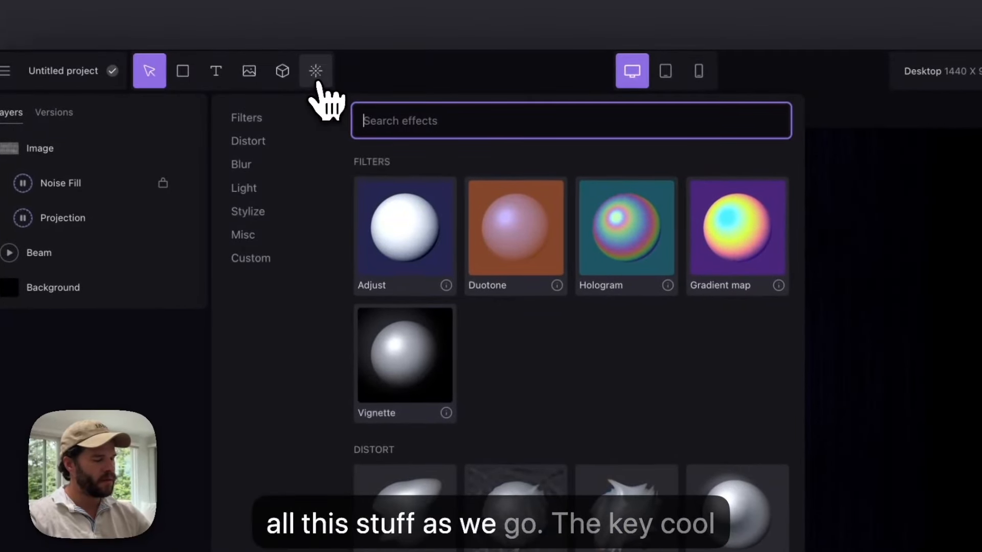
pyautogui.write('stre')
pyautogui.click(416, 259)
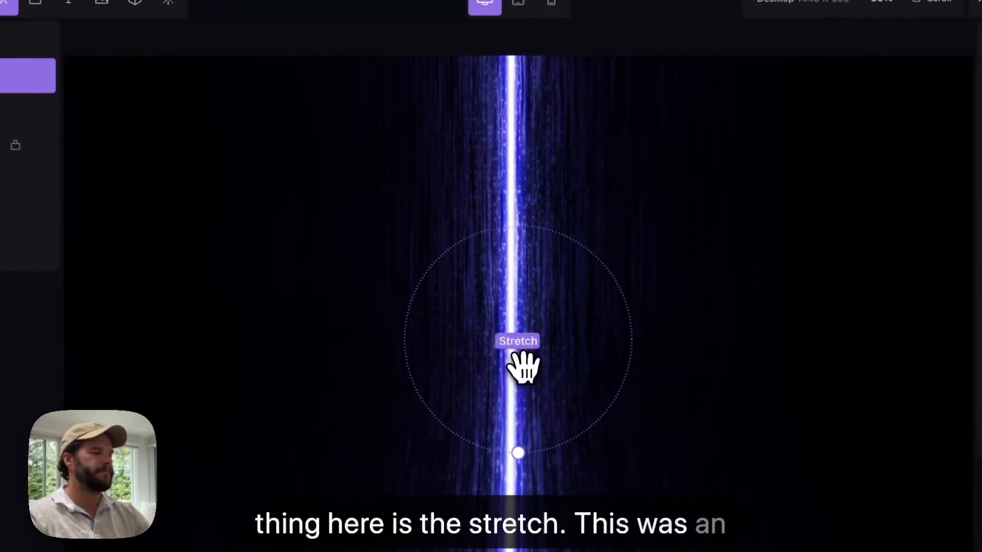
# Move the Stretch effect to the top edge of the canvas, at Y -0.3%, and center it horizontally.
pyautogui.moveTo(523, 366); pyautogui.dragTo(514, 230)
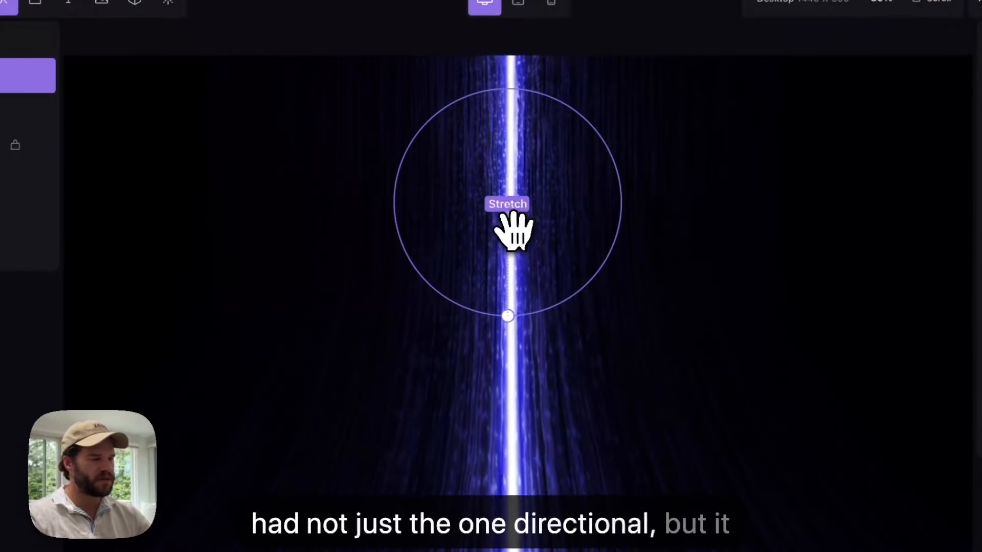
pyautogui.moveTo(514, 230); pyautogui.dragTo(517, 102)
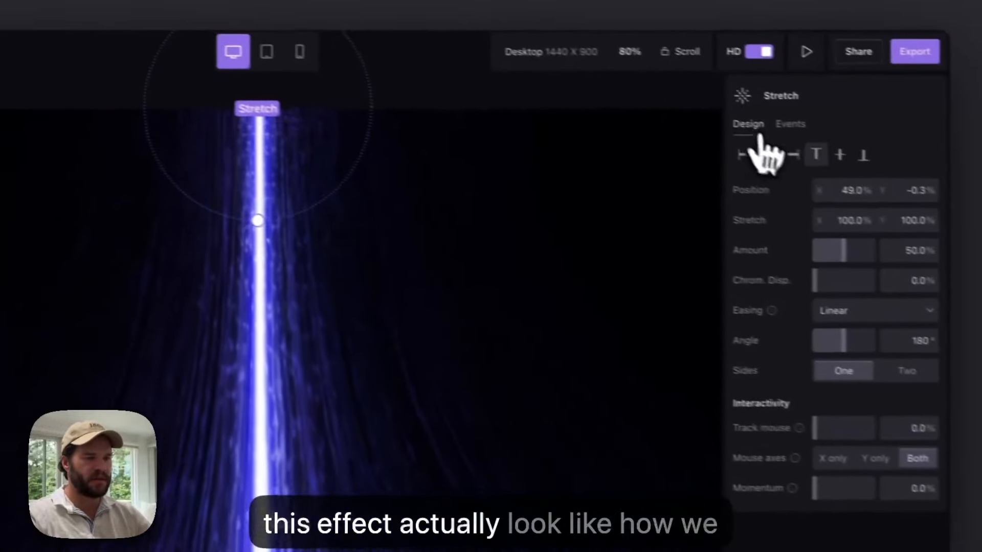
pyautogui.click(768, 155)
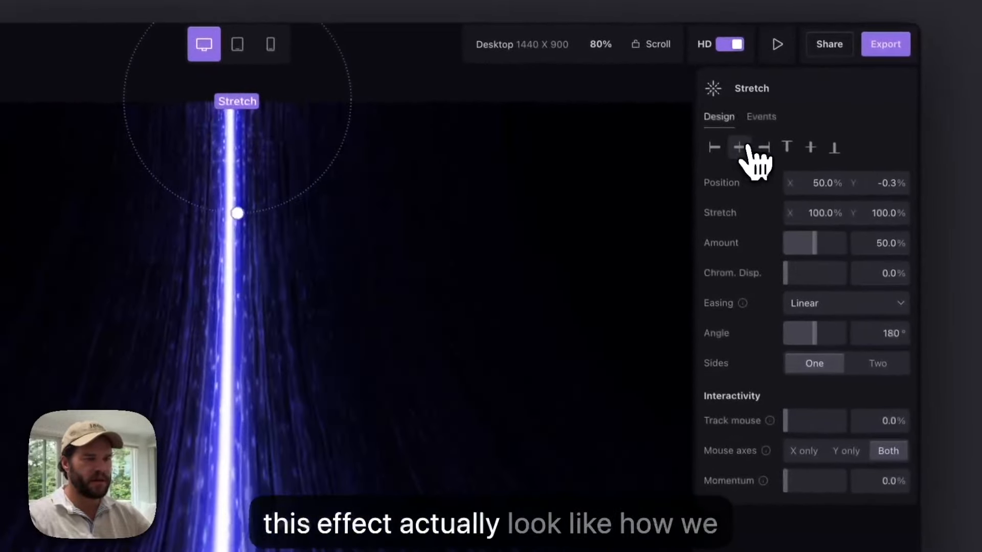
# Align the Stretch effect to the top edge of the canvas at Y 0% and set its easing to Ease In Quart.
pyautogui.click(816, 156)
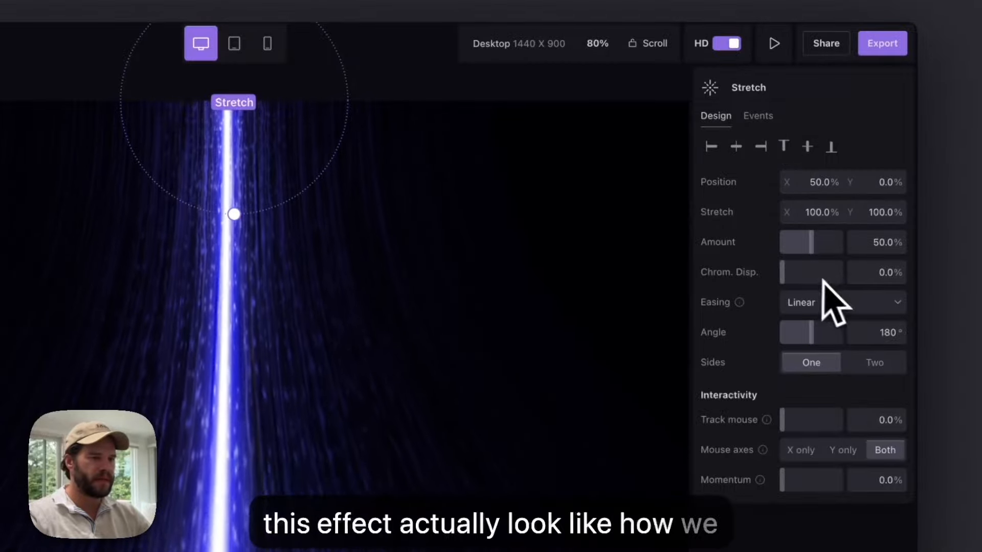
pyautogui.click(801, 303)
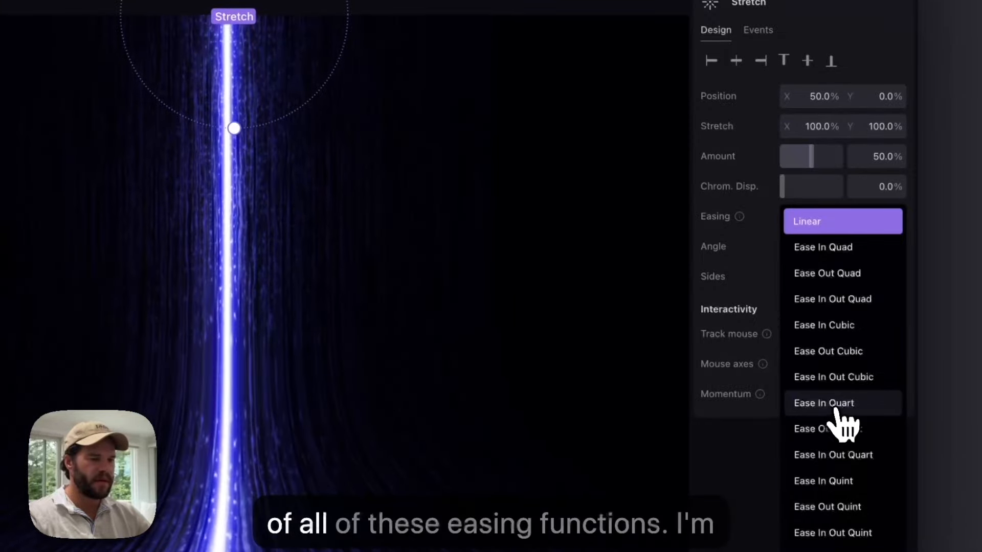
pyautogui.click(838, 404)
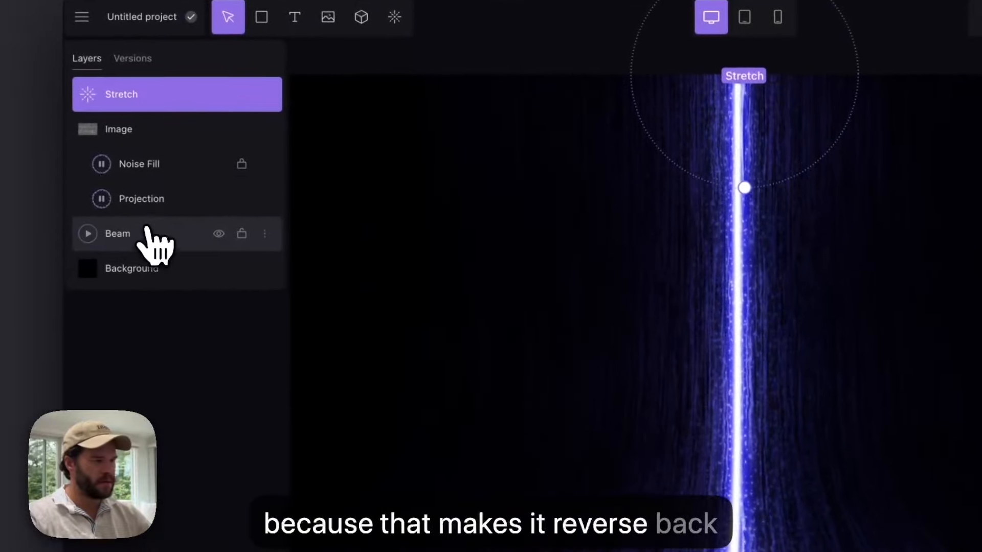
# Set the Stretch effect's horizontal stretch to 0%, its amount to 100% and its easing to Ease In Expo.
pyautogui.click(148, 235)
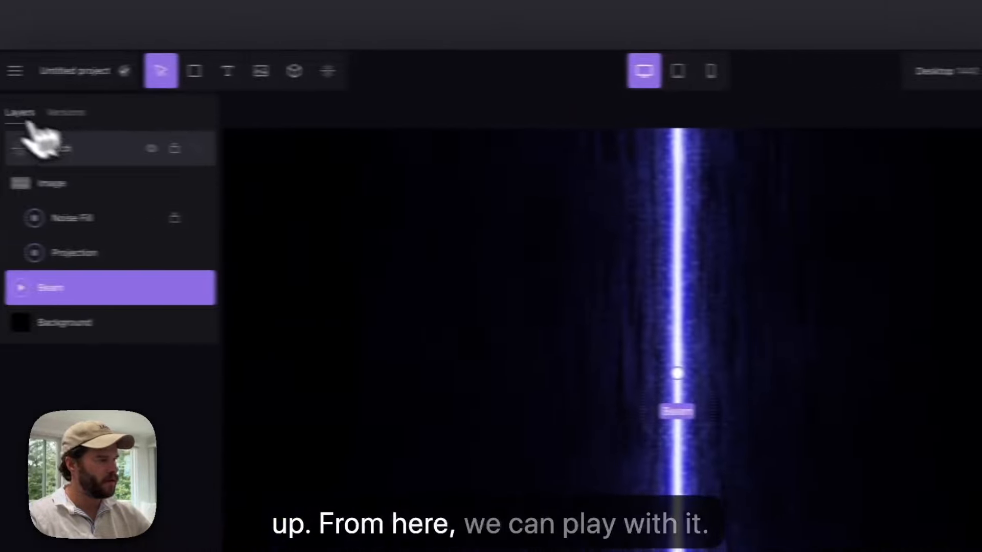
pyautogui.click(135, 183)
pyautogui.click(143, 150)
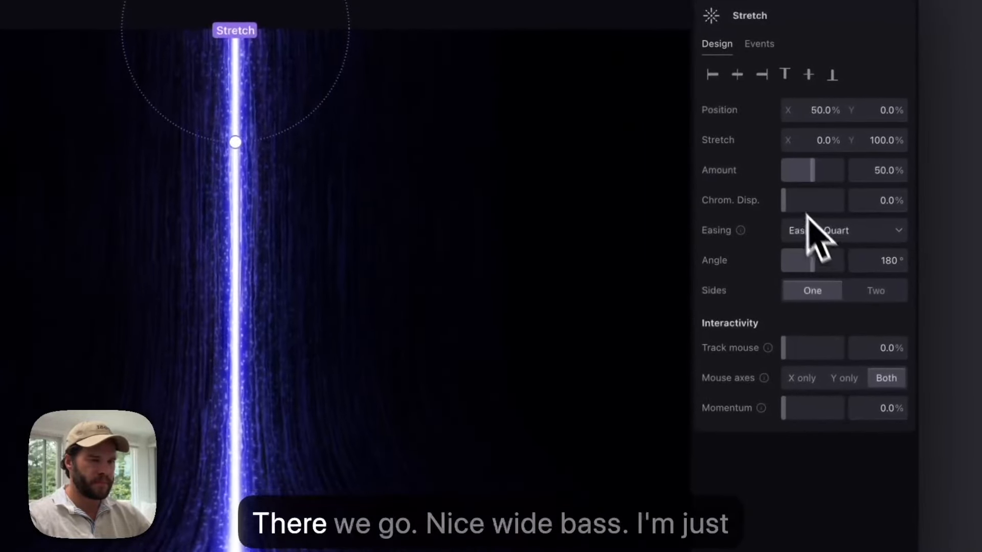
pyautogui.moveTo(812, 171); pyautogui.dragTo(843, 173)
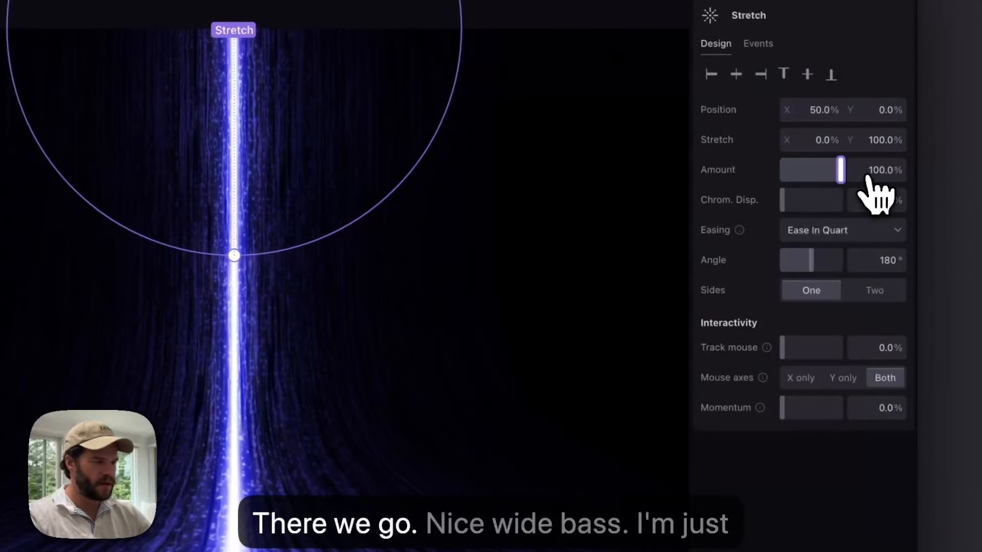
pyautogui.click(837, 231)
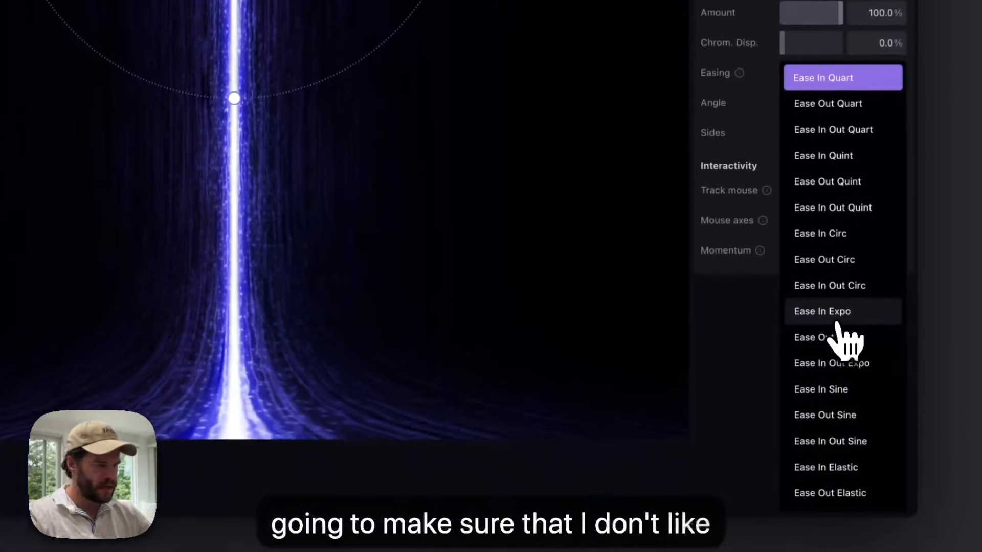
pyautogui.click(839, 475)
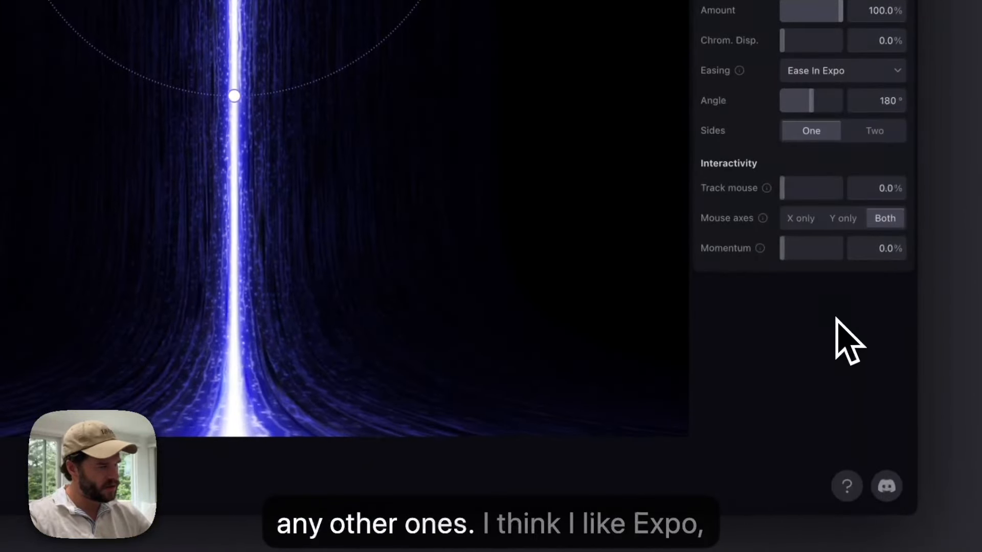
pyautogui.click(817, 366)
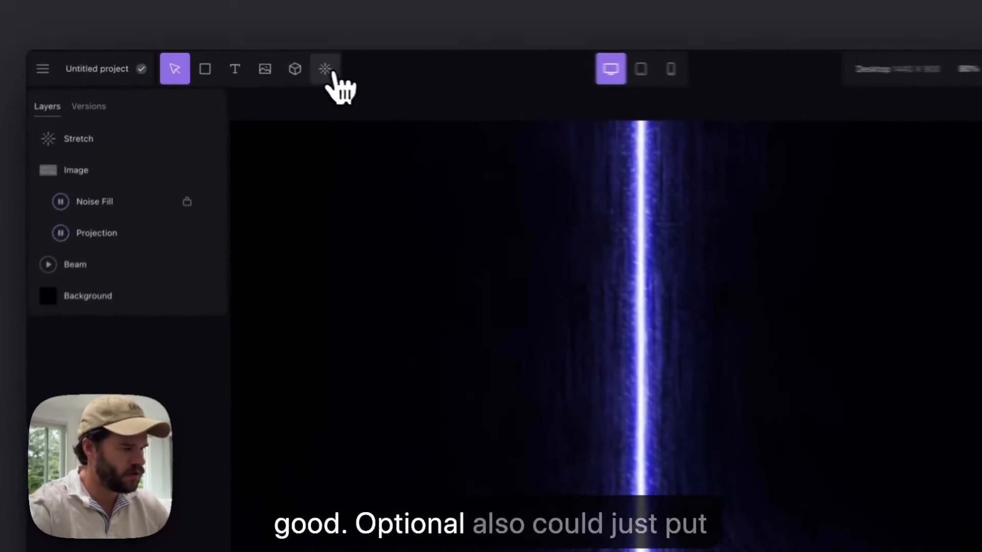
# Add a second Beam effect to the scene and align it to the bottom center of the canvas at X 50%, Y 100%.
pyautogui.click(271, 62)
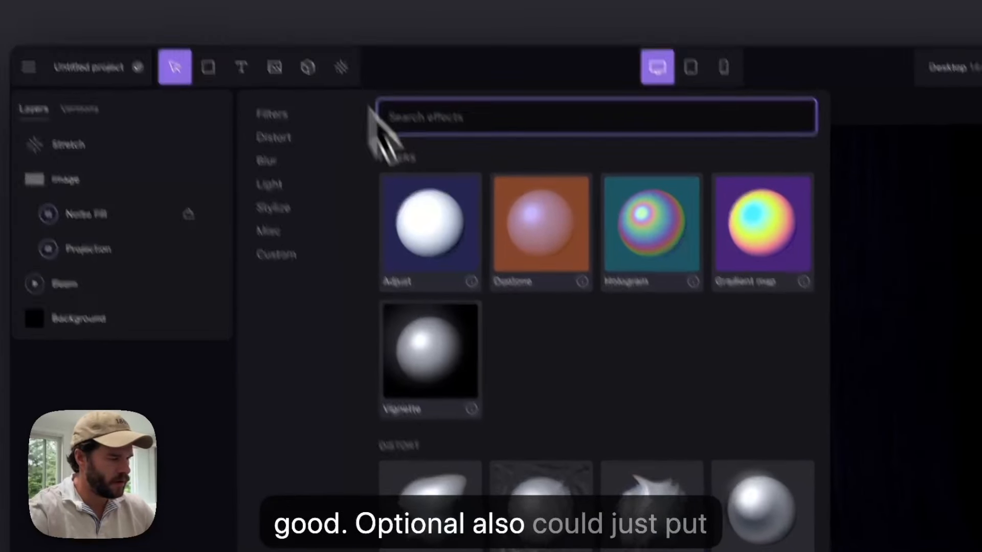
pyautogui.scroll(-10, 537, 416)
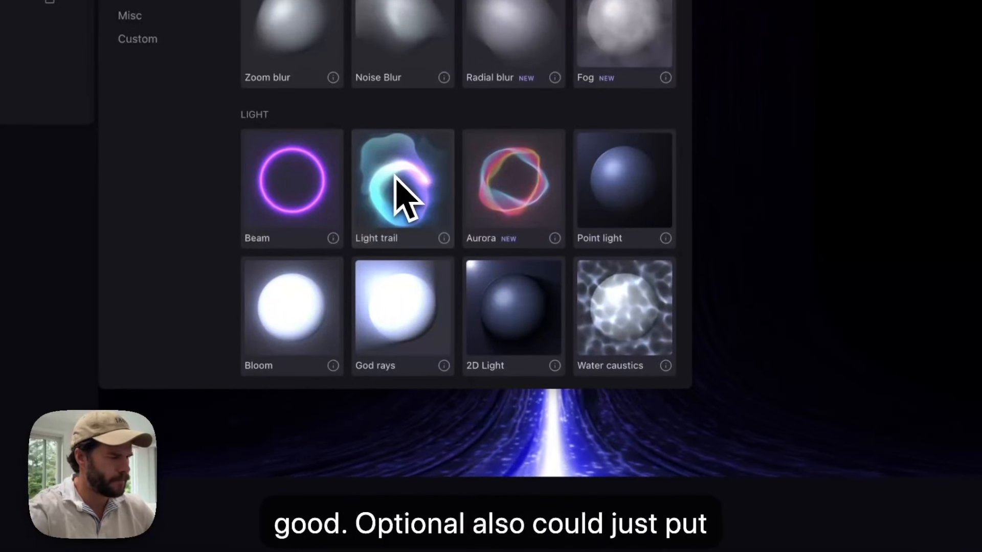
pyautogui.click(301, 191)
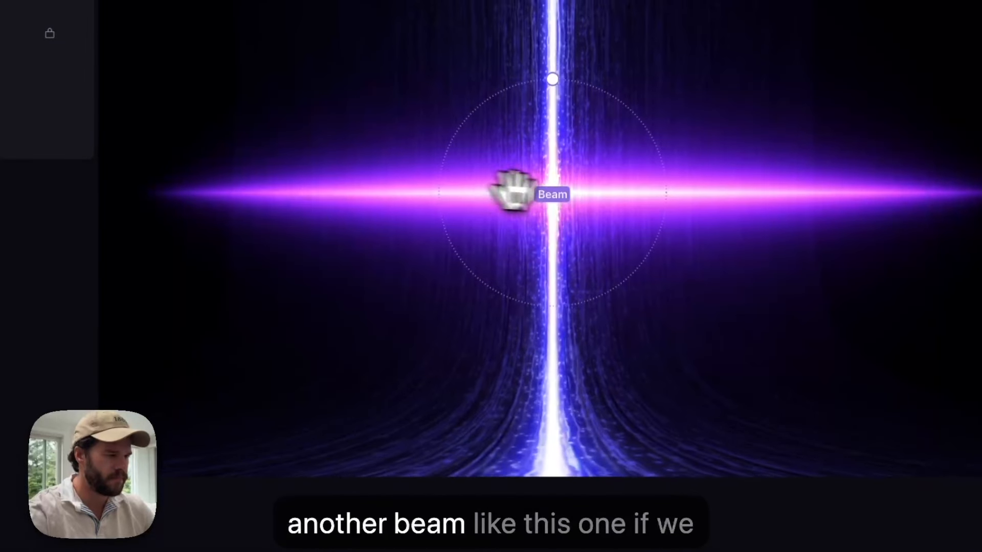
pyautogui.moveTo(550, 198); pyautogui.dragTo(551, 460)
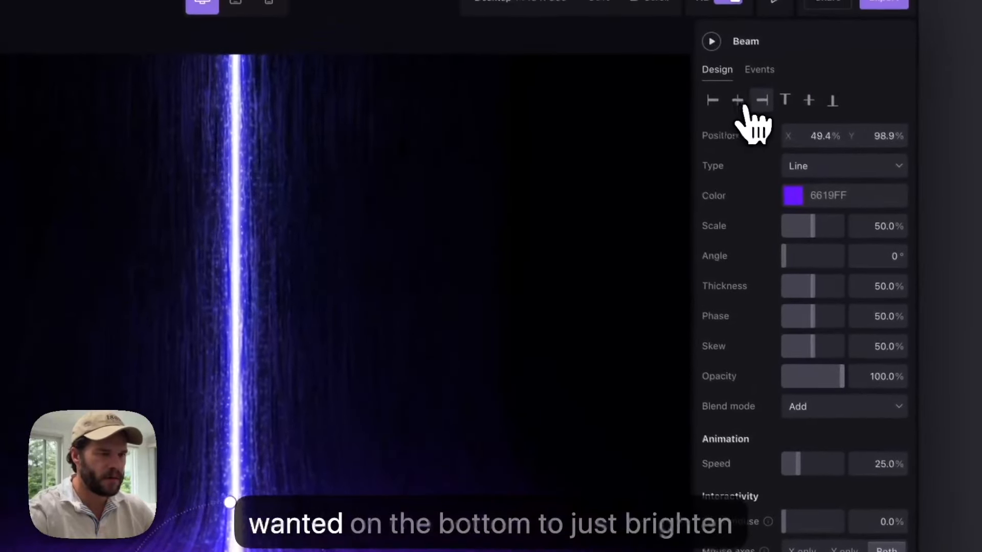
pyautogui.click(738, 101)
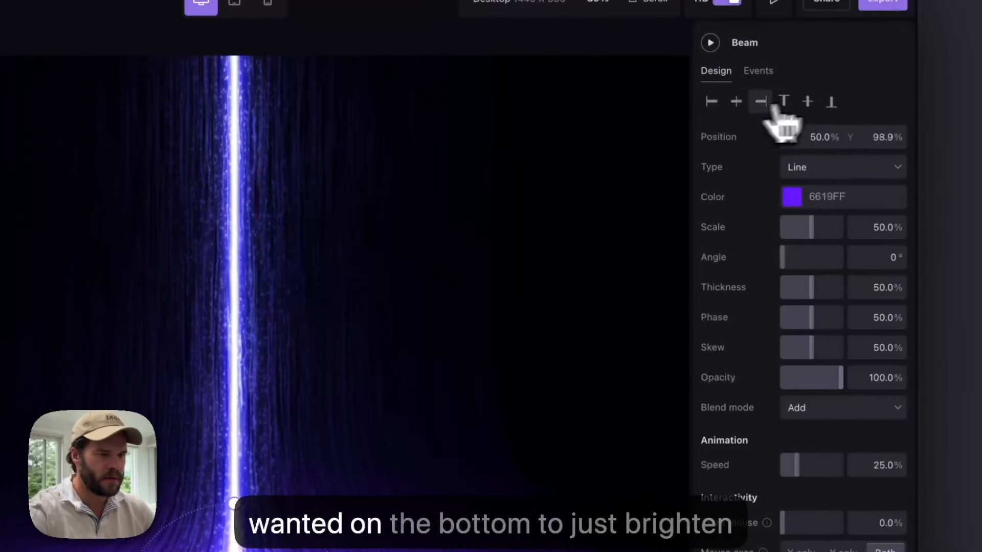
pyautogui.click(833, 101)
# Set the new Beam's color to the blue 5150F7 and its blend mode to Screen.
pyautogui.click(793, 197)
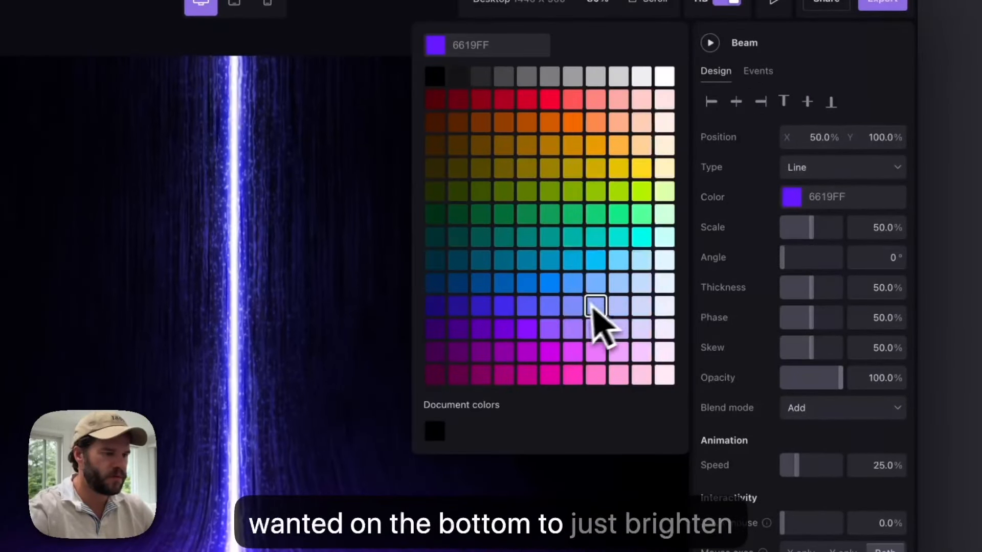
pyautogui.click(574, 305)
pyautogui.click(577, 286)
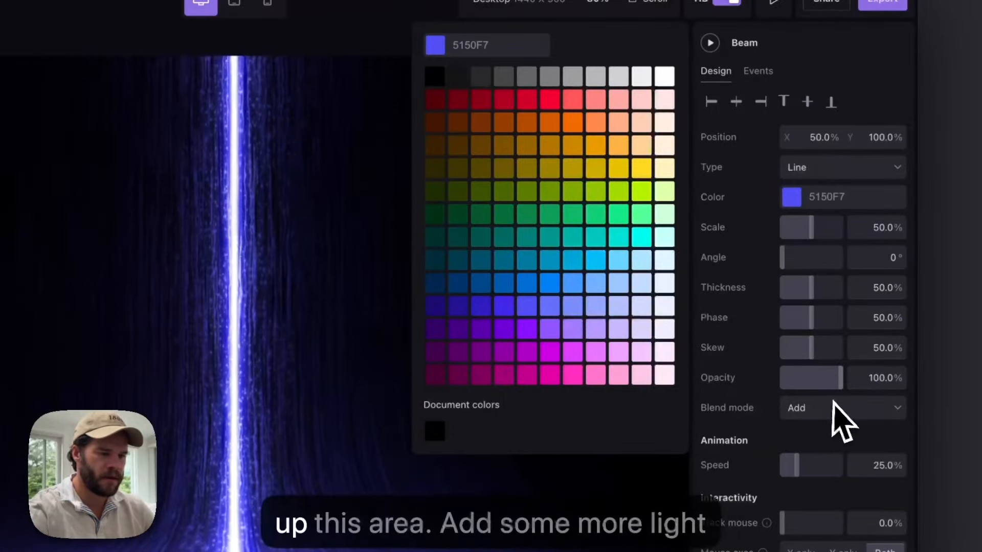
pyautogui.click(842, 412)
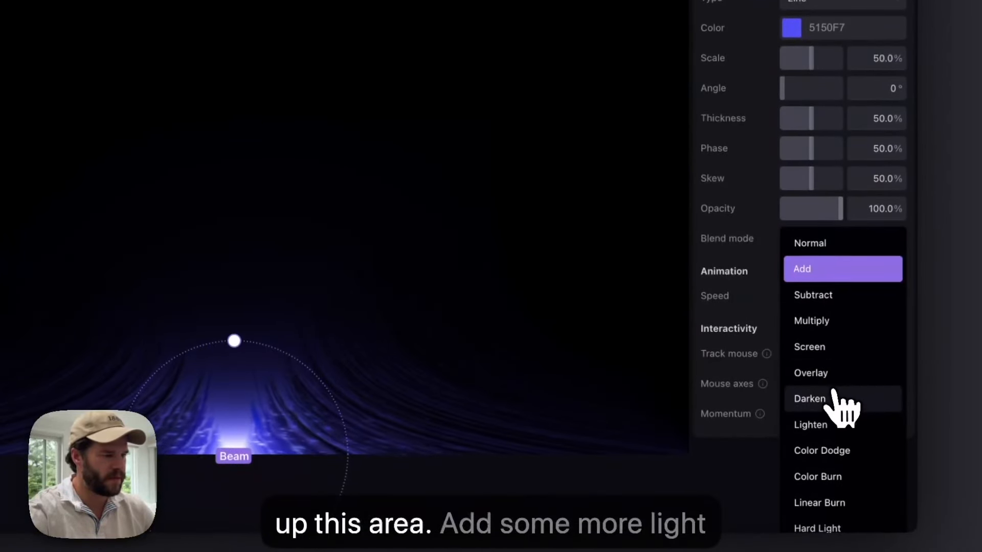
pyautogui.click(833, 348)
# Change the new Beam's type to Point with 100% thickness and 34% skew, using the Screen blend mode.
pyautogui.click(844, 3)
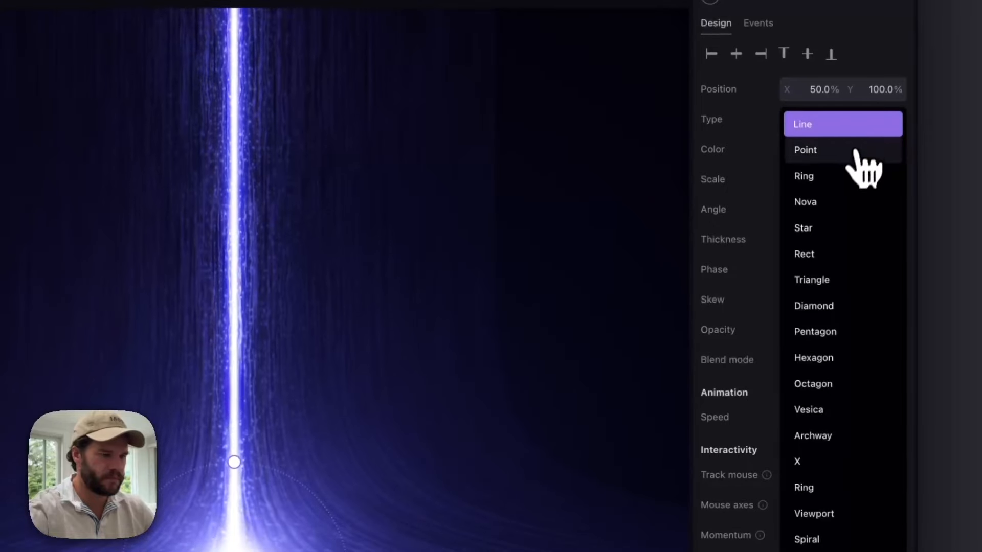
pyautogui.click(852, 161)
pyautogui.moveTo(802, 247); pyautogui.dragTo(855, 250)
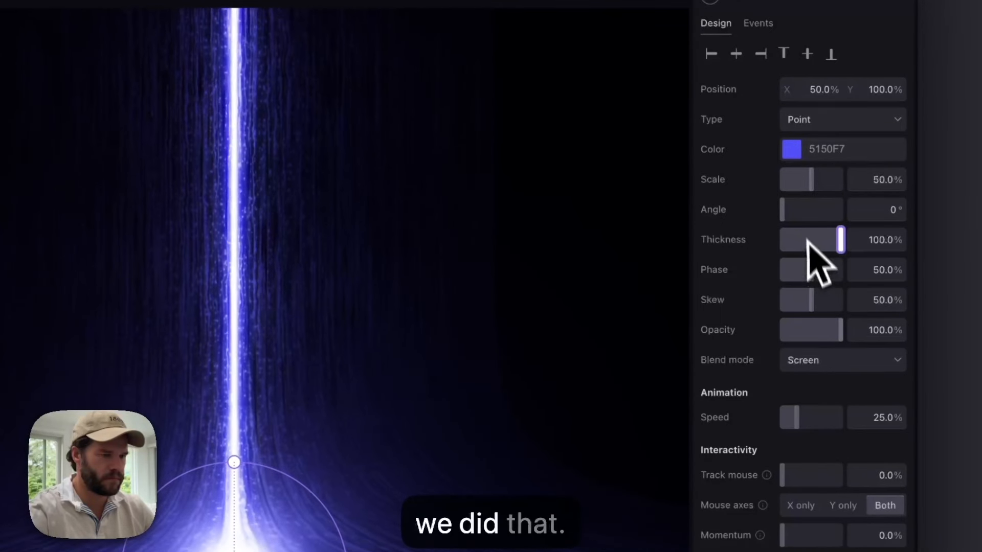
pyautogui.moveTo(807, 307)
pyautogui.mouseDown()
pyautogui.moveTo(786, 310)
pyautogui.moveTo(804, 318)
pyautogui.mouseUp()
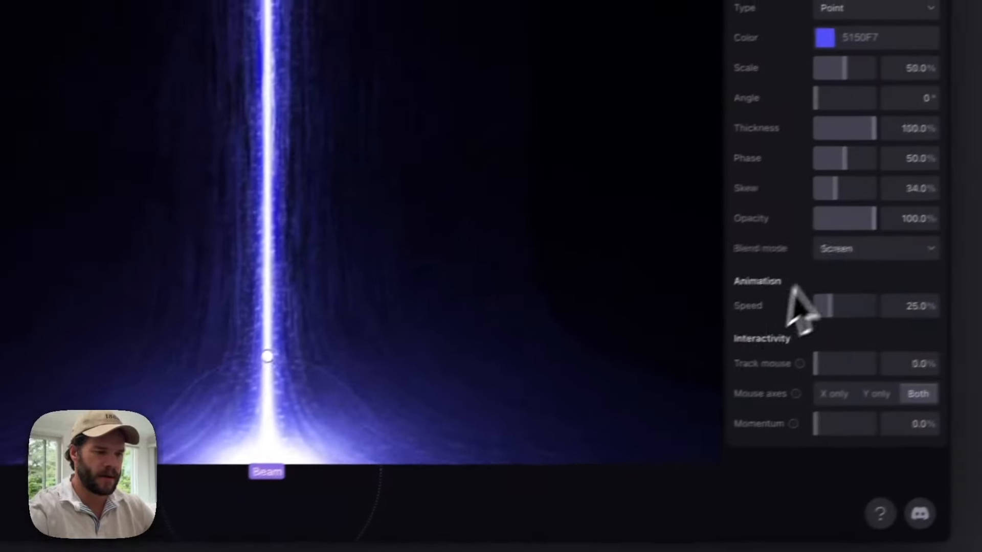
pyautogui.click(849, 249)
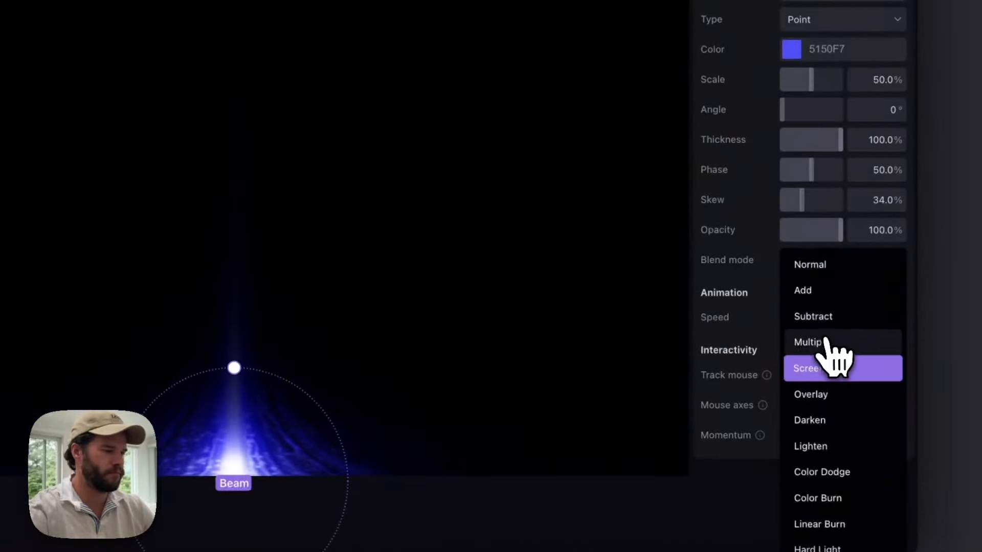
pyautogui.click(828, 376)
pyautogui.click(621, 414)
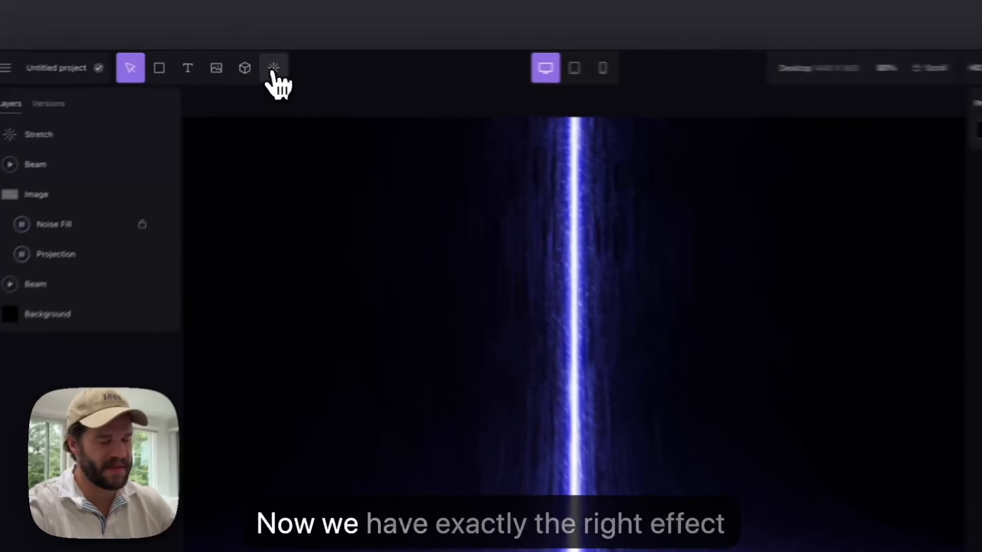
# Search the effects for "fog", add a Fog effect and set its diffusion to 60% and scale to 81%.
pyautogui.click(274, 64)
pyautogui.write('fog')
pyautogui.click(378, 229)
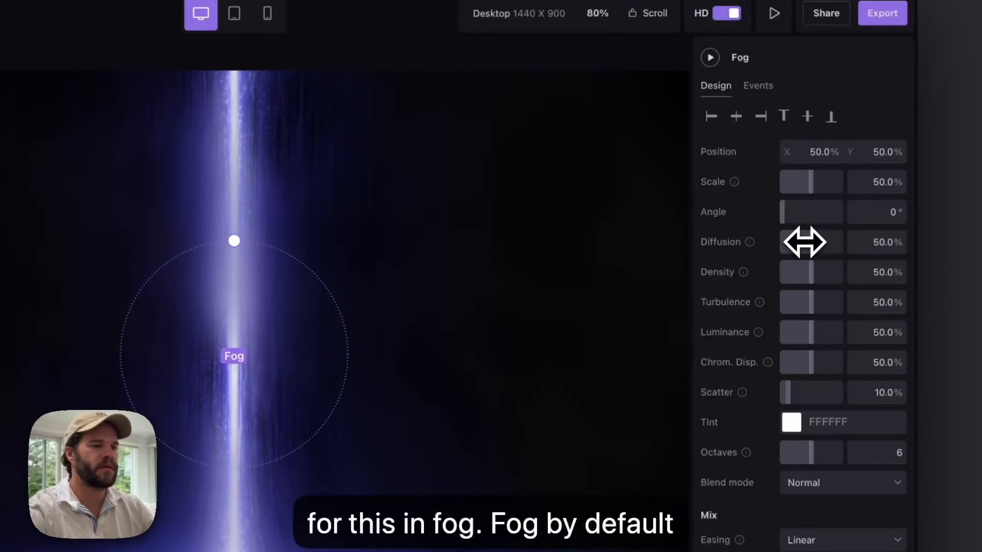
pyautogui.moveTo(807, 242)
pyautogui.mouseDown()
pyautogui.moveTo(831, 246)
pyautogui.moveTo(821, 249)
pyautogui.mouseUp()
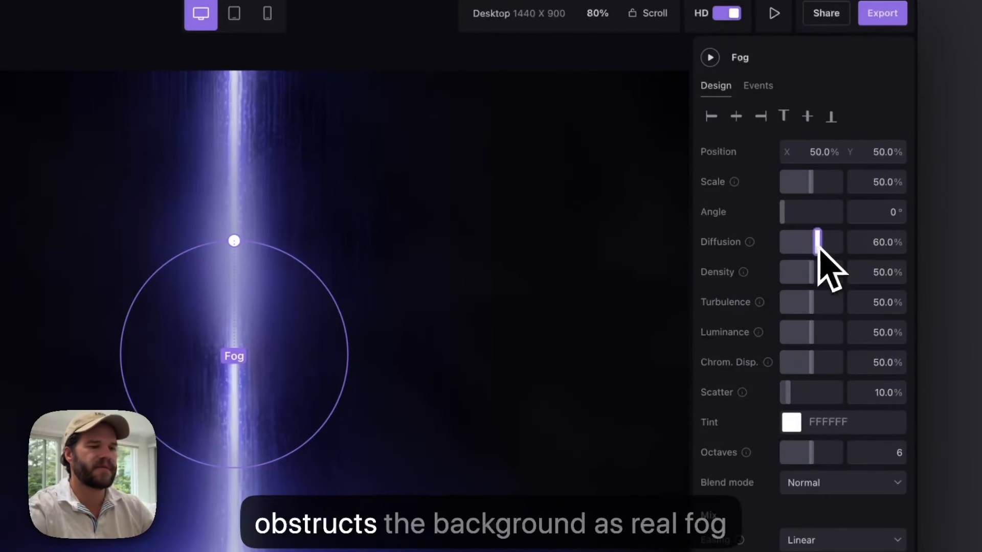
pyautogui.moveTo(785, 179); pyautogui.dragTo(833, 176)
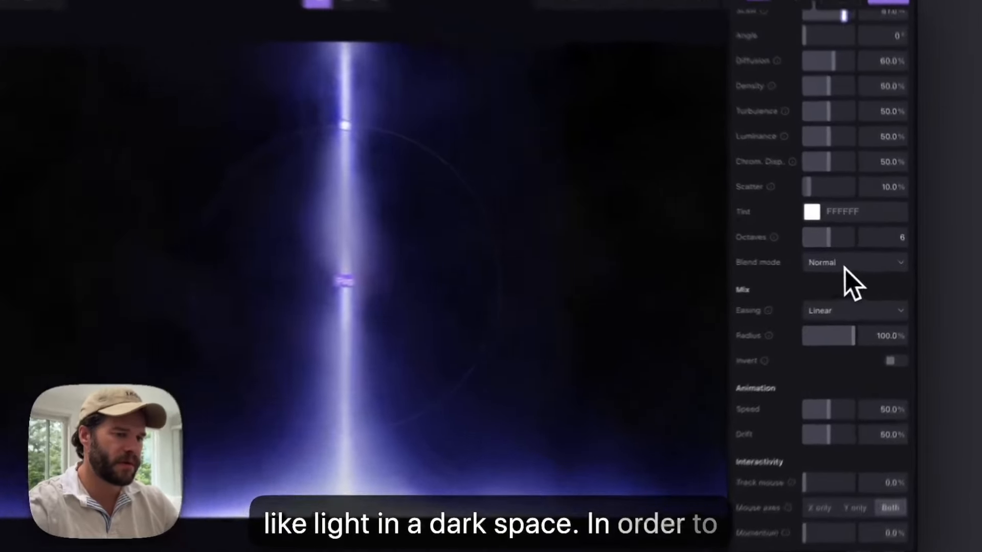
# Set the Fog's blend mode to Screen, raise its luminance to 100% and reduce its scatter to 0%.
pyautogui.click(862, 358)
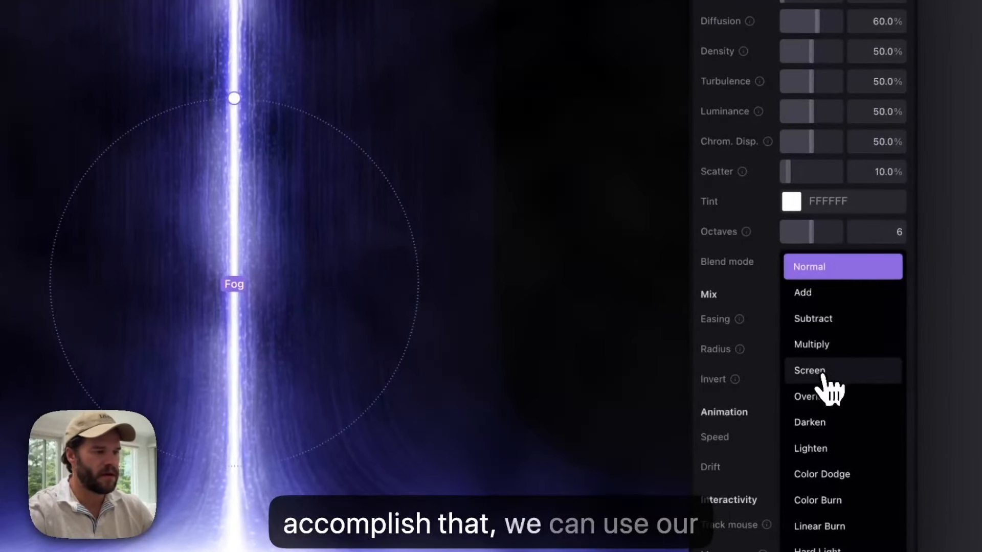
pyautogui.click(823, 374)
pyautogui.scroll(3, 826, 276)
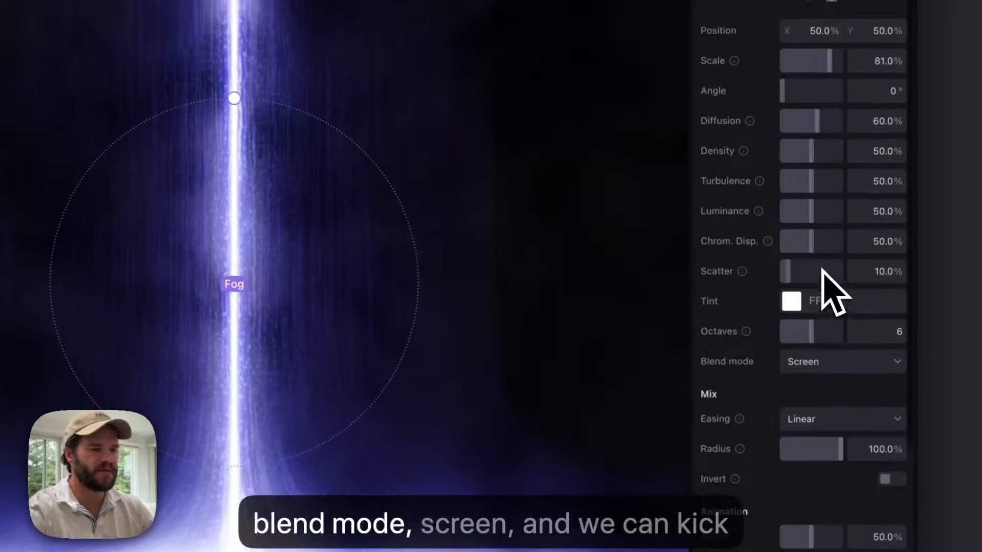
pyautogui.moveTo(813, 208); pyautogui.dragTo(836, 210)
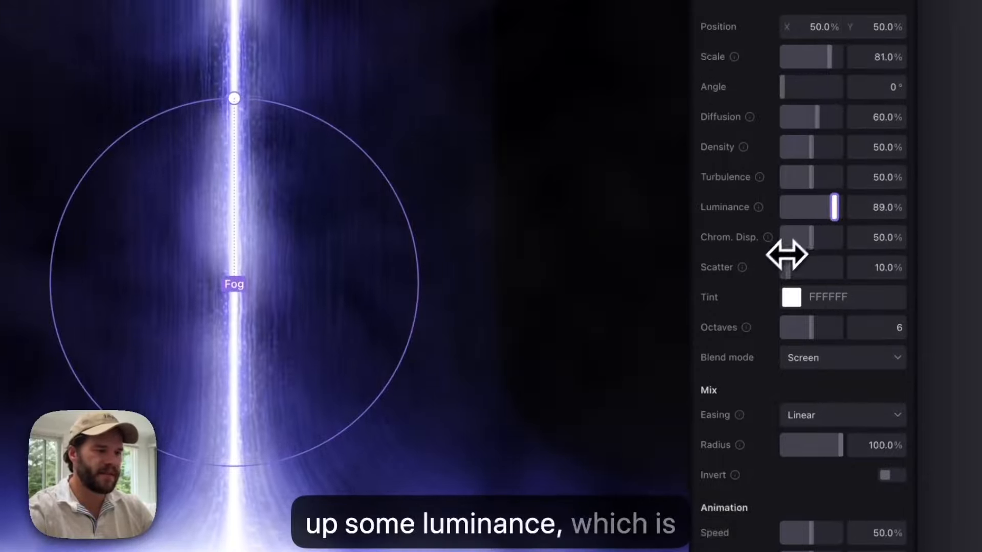
pyautogui.moveTo(781, 266)
pyautogui.mouseDown()
pyautogui.moveTo(792, 268)
pyautogui.moveTo(779, 268)
pyautogui.mouseUp()
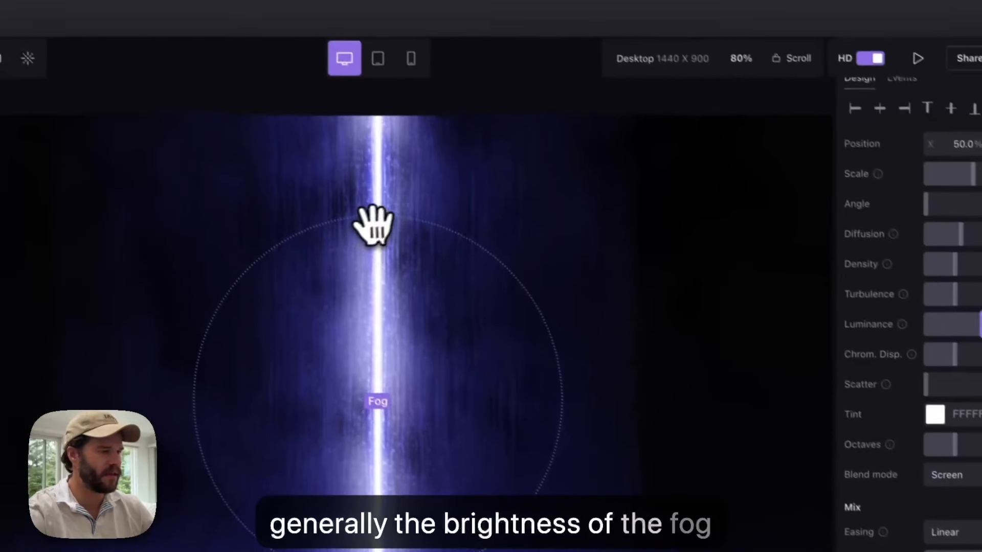
# Play the Fog's animation and resize the effect on the canvas to a scale of 62.2% at a 4° angle.
pyautogui.moveTo(234, 98); pyautogui.dragTo(464, 0)
pyautogui.moveTo(621, 110); pyautogui.dragTo(385, 207)
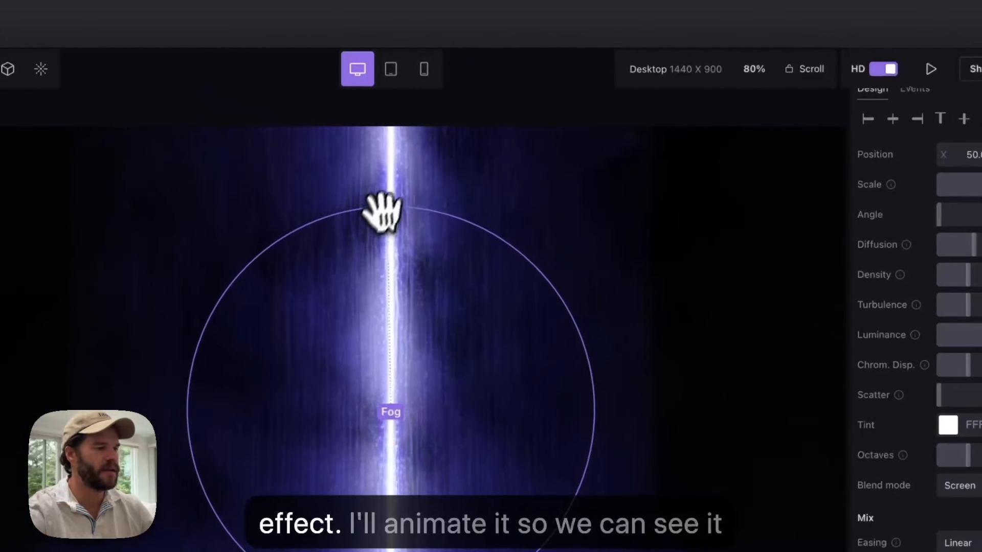
pyautogui.scroll(2, 947, 191)
pyautogui.click(711, 114)
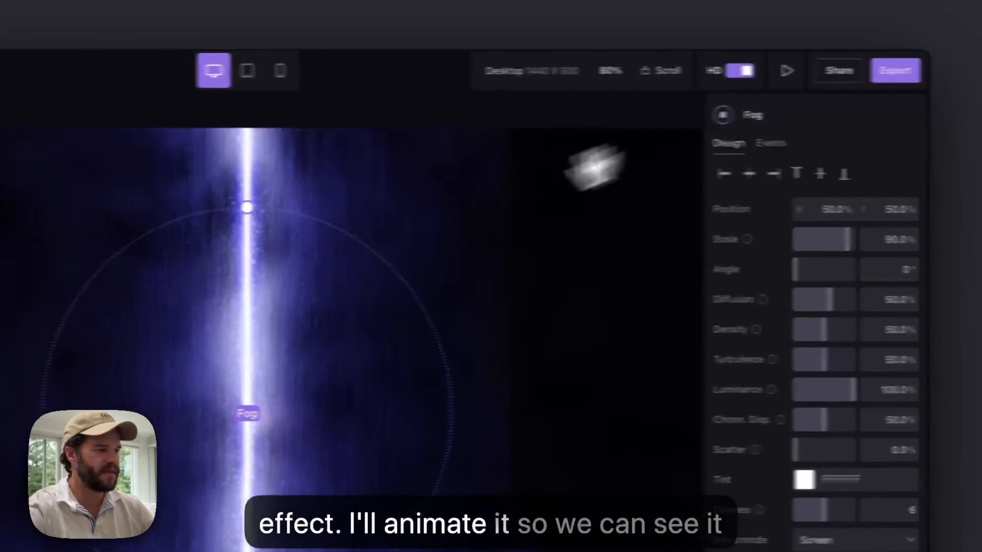
pyautogui.moveTo(235, 210); pyautogui.dragTo(235, 341)
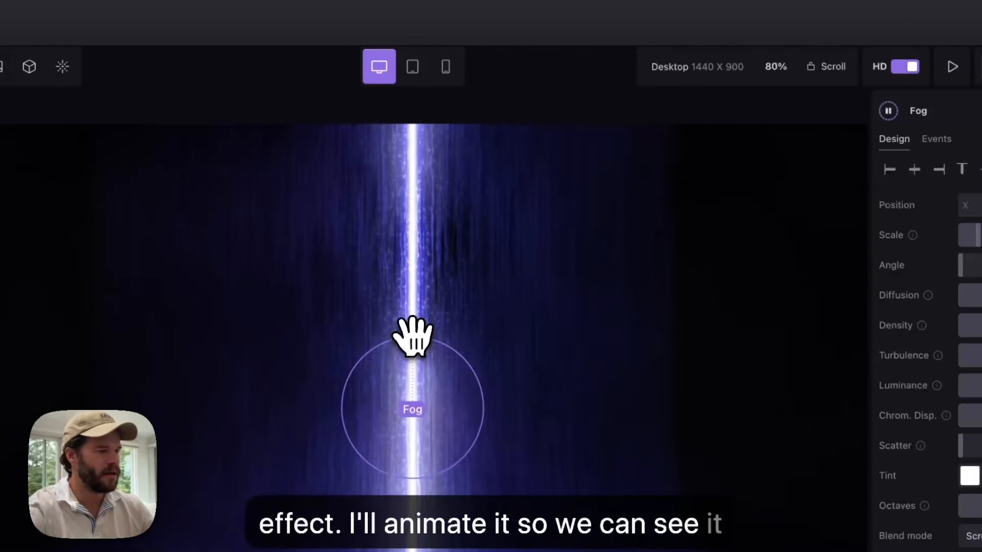
pyautogui.moveTo(412, 339); pyautogui.dragTo(418, 267)
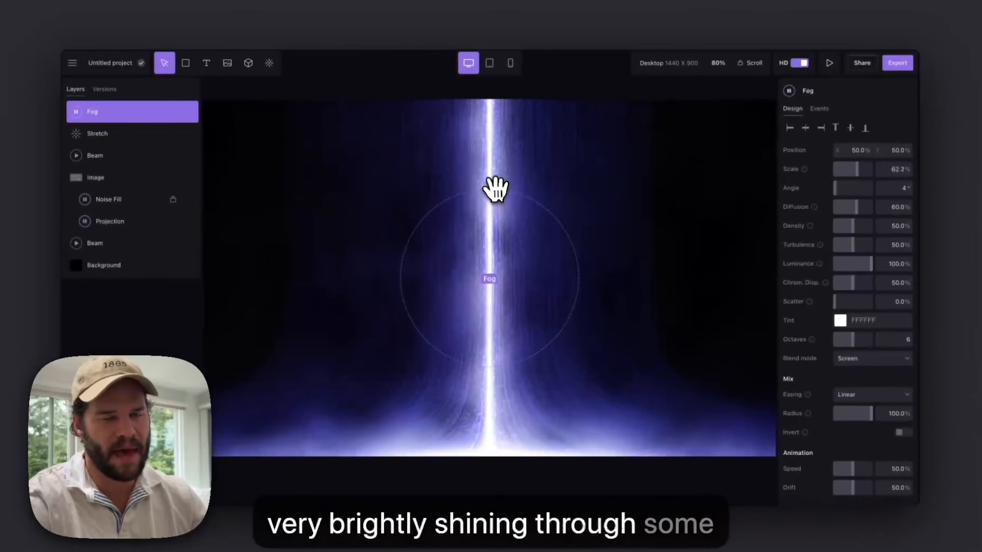
# Try the Fog's turbulence at 0% and set it to 100%.
pyautogui.moveTo(853, 244); pyautogui.dragTo(829, 247)
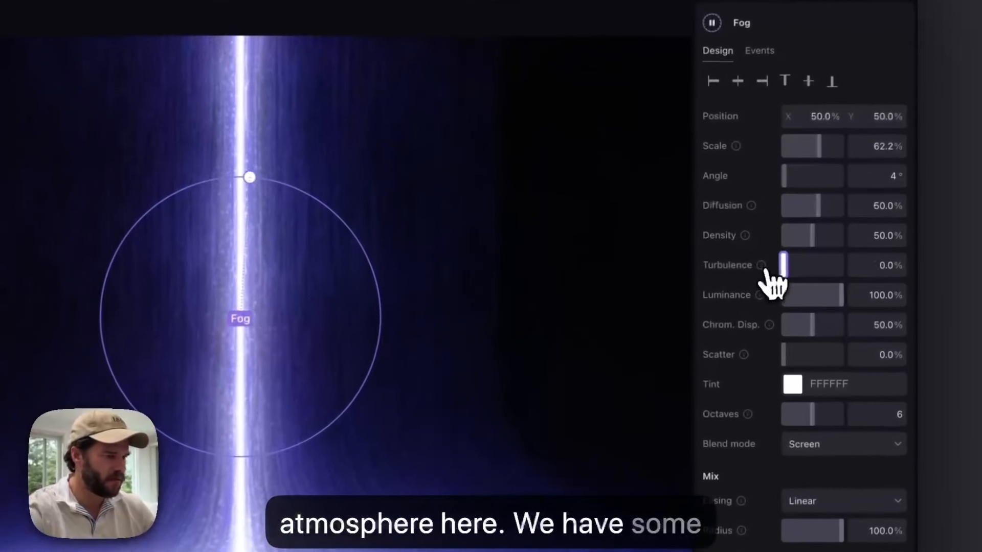
pyautogui.moveTo(767, 271); pyautogui.dragTo(850, 272)
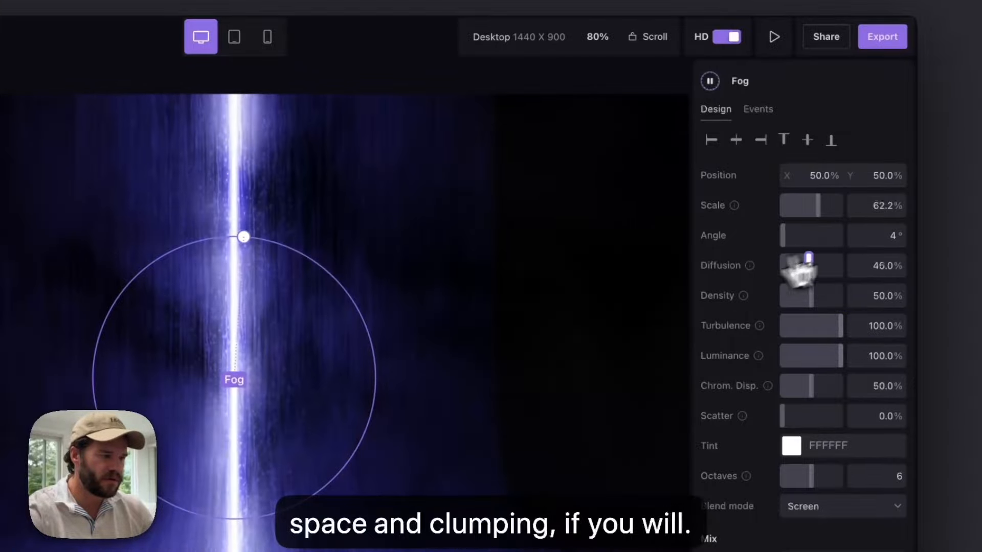
# Set the Fog's diffusion to 66%, density to 55%, turbulence to 69% and chromatic dispersion to 77%.
pyautogui.moveTo(800, 268); pyautogui.dragTo(774, 276)
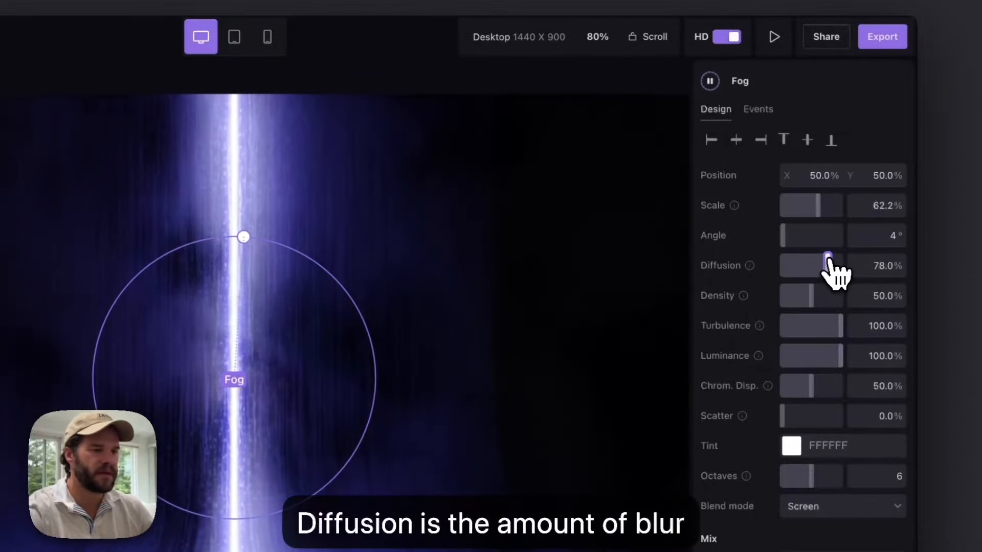
pyautogui.moveTo(805, 294); pyautogui.dragTo(831, 310)
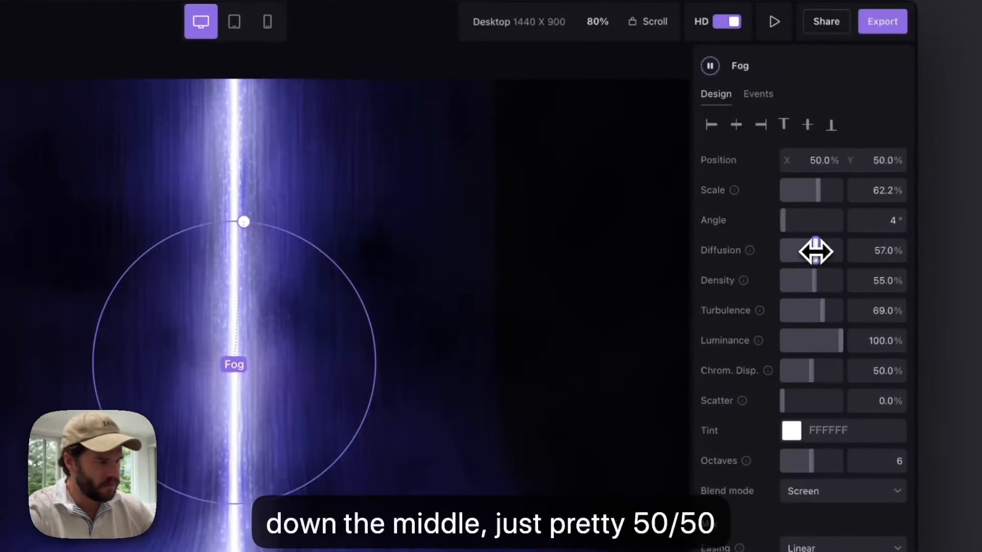
pyautogui.moveTo(816, 250); pyautogui.dragTo(822, 253)
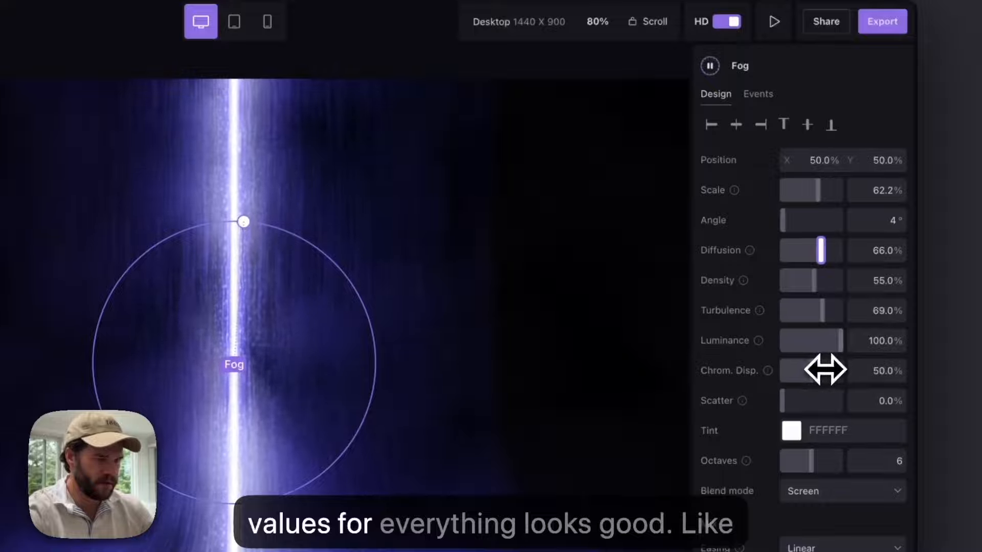
pyautogui.moveTo(826, 370); pyautogui.dragTo(879, 387)
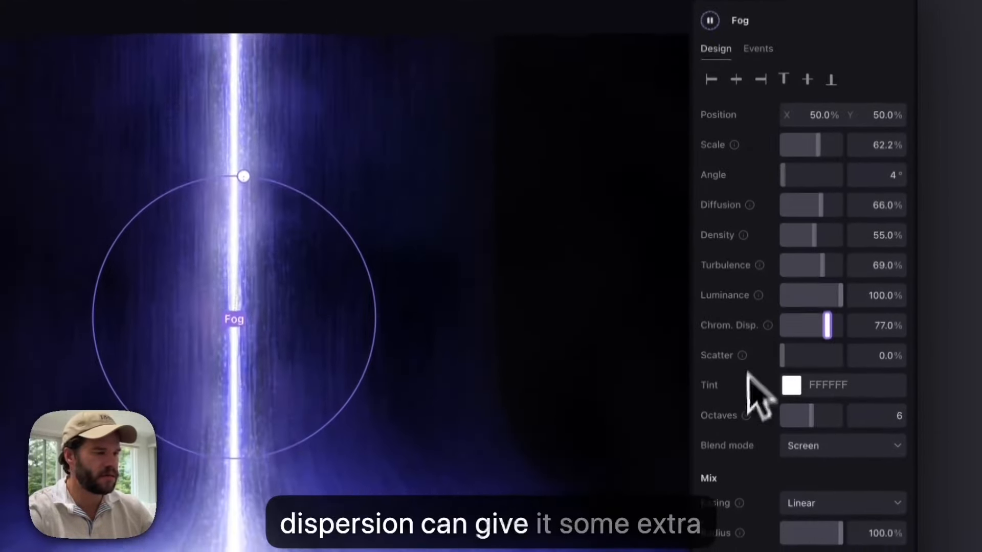
pyautogui.click(635, 230)
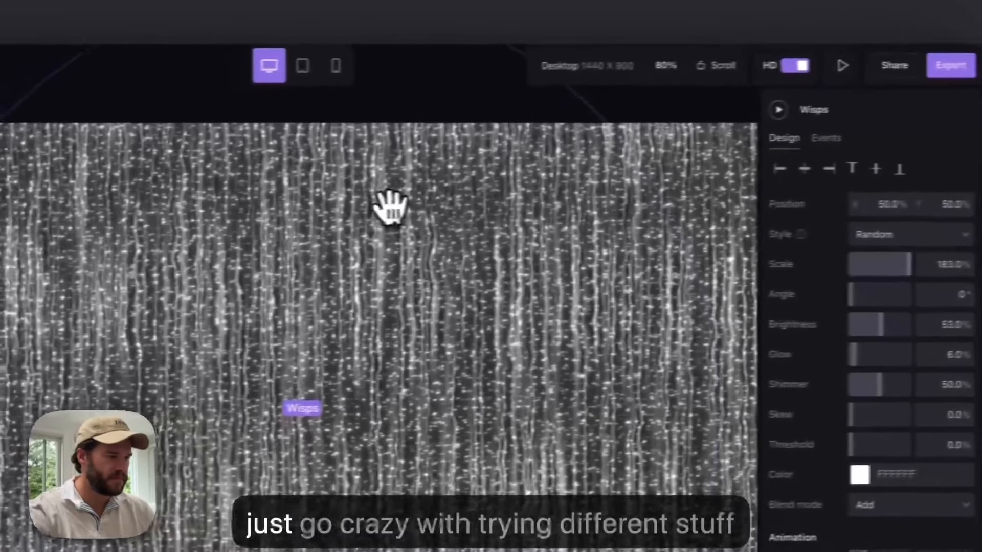
# Reposition the Wisps effect in the texture project to about 48.3%, 59.5%, set its scale to 75% and try a 94% skew.
pyautogui.moveTo(320, 209); pyautogui.dragTo(311, 264)
pyautogui.moveTo(802, 270); pyautogui.dragTo(815, 272)
pyautogui.moveTo(817, 176); pyautogui.dragTo(838, 180)
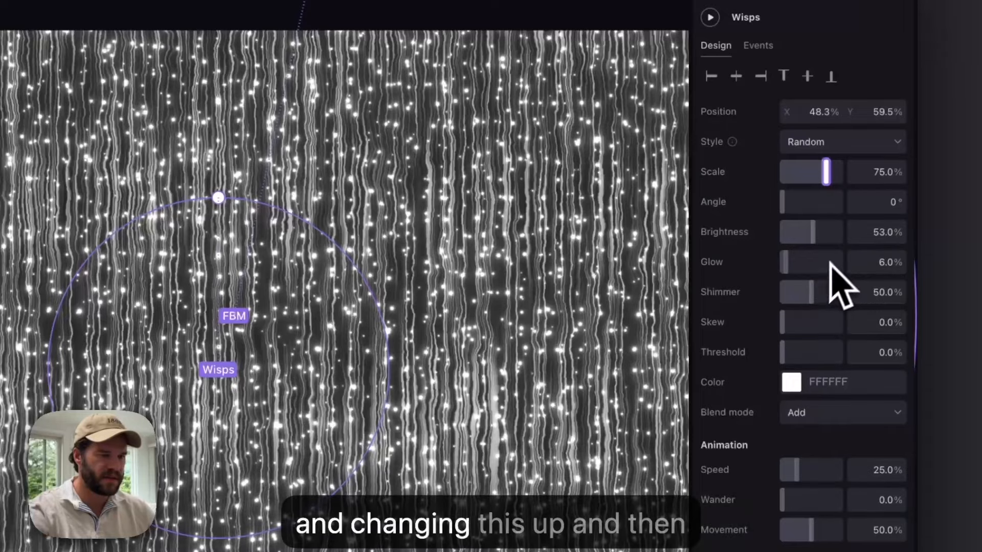
pyautogui.moveTo(796, 324); pyautogui.dragTo(838, 323)
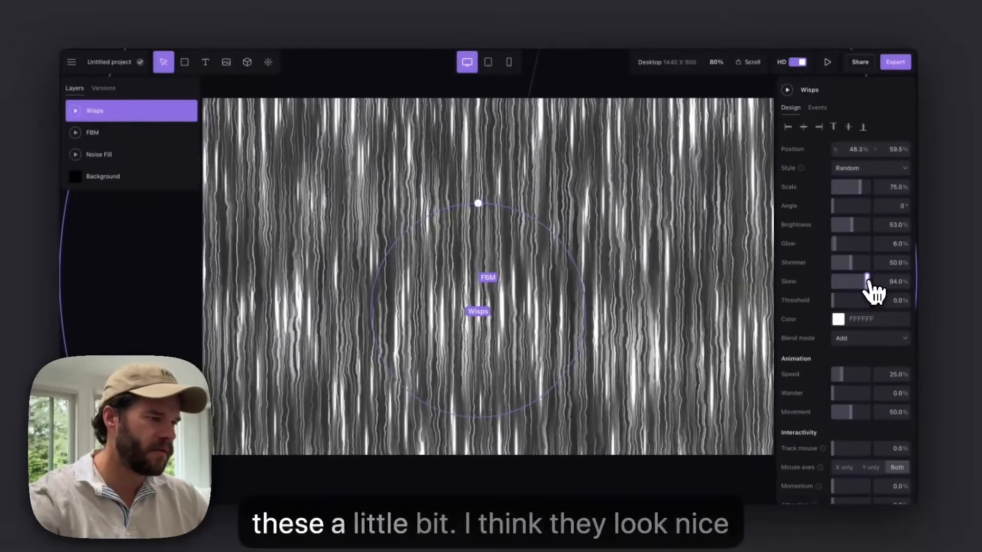
pyautogui.moveTo(868, 281); pyautogui.dragTo(833, 280)
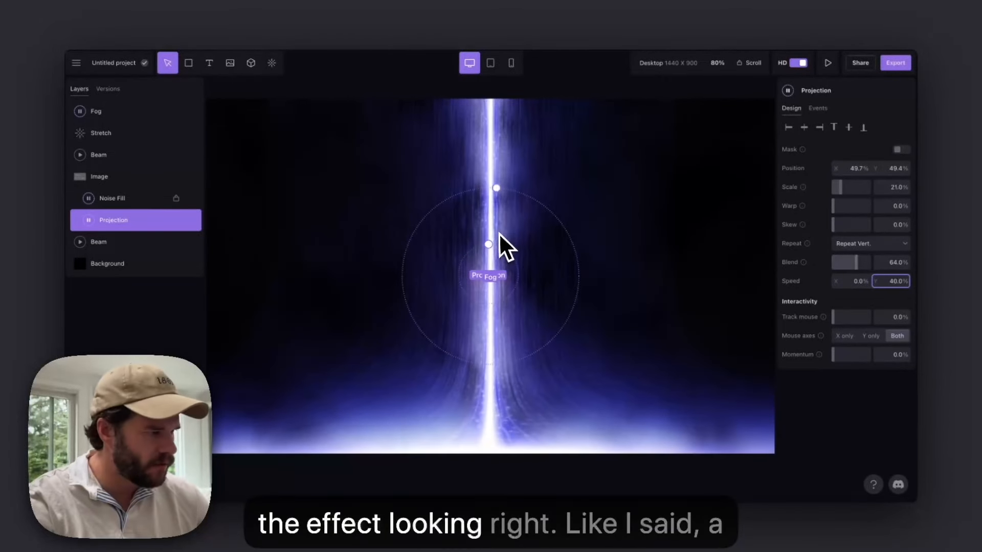
# Set the texture image's blend mode to Normal and center both the image and its Projection effect horizontally.
pyautogui.click(132, 250)
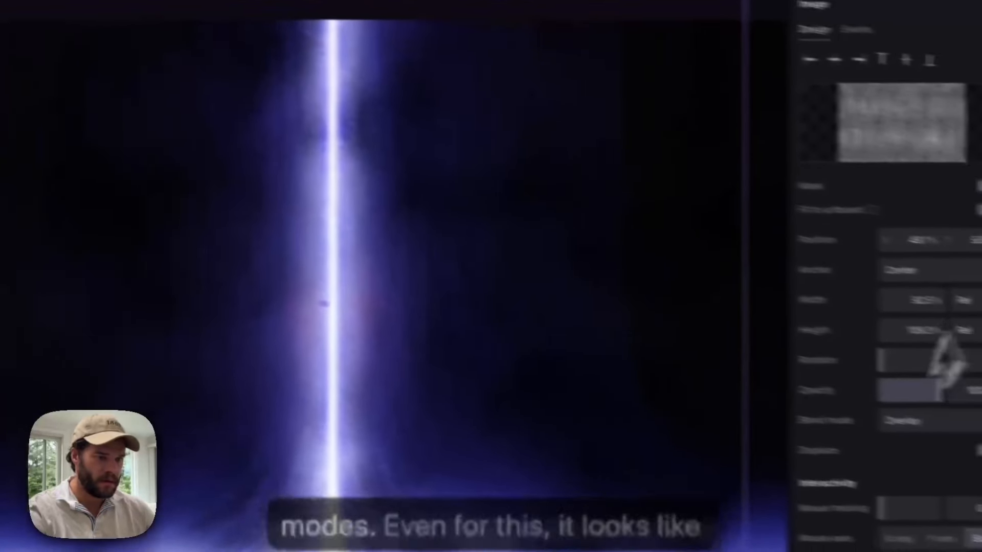
pyautogui.click(839, 406)
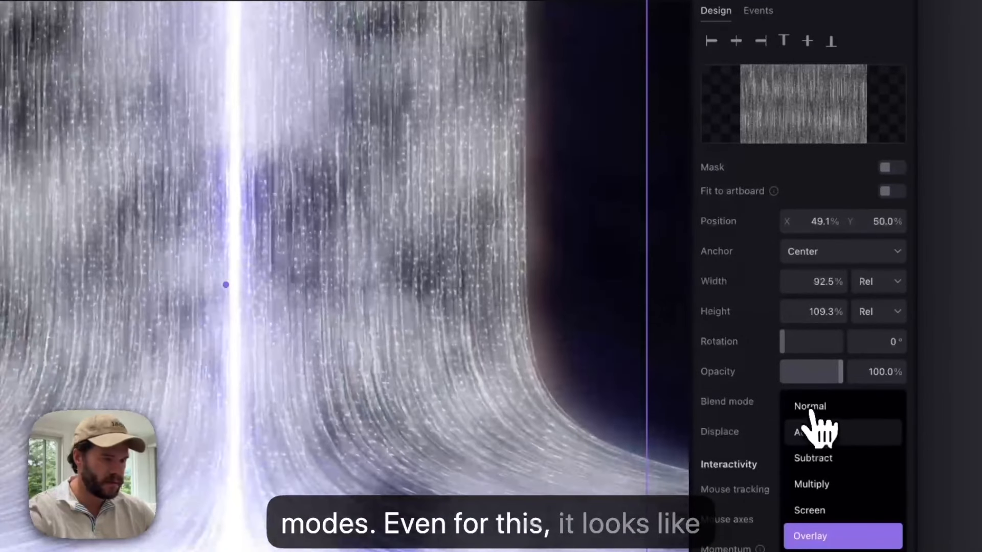
pyautogui.click(806, 408)
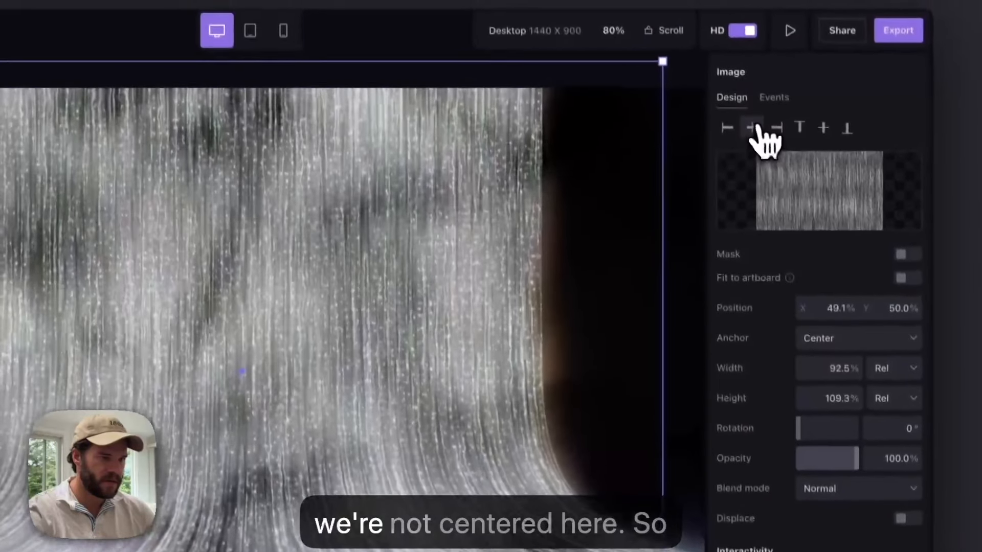
pyautogui.click(752, 128)
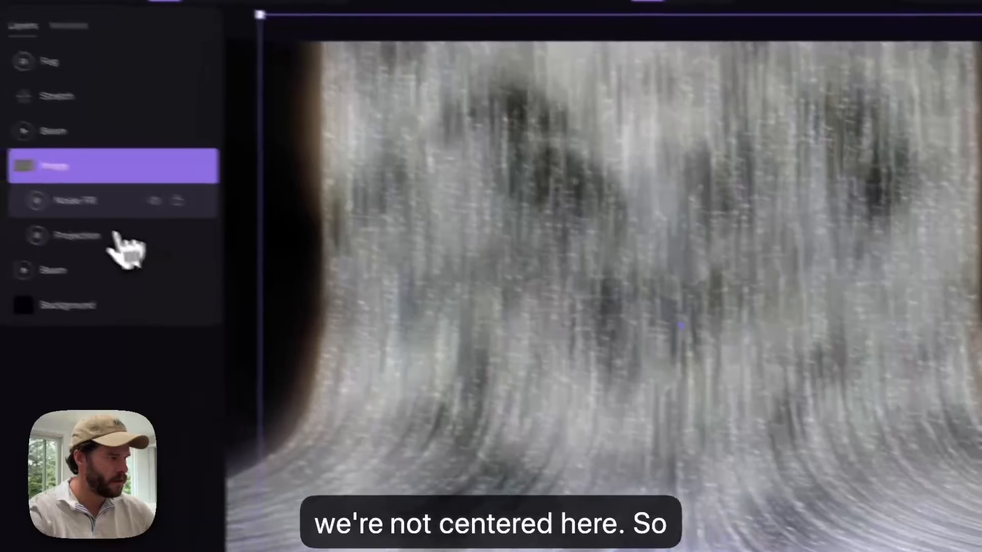
pyautogui.click(113, 236)
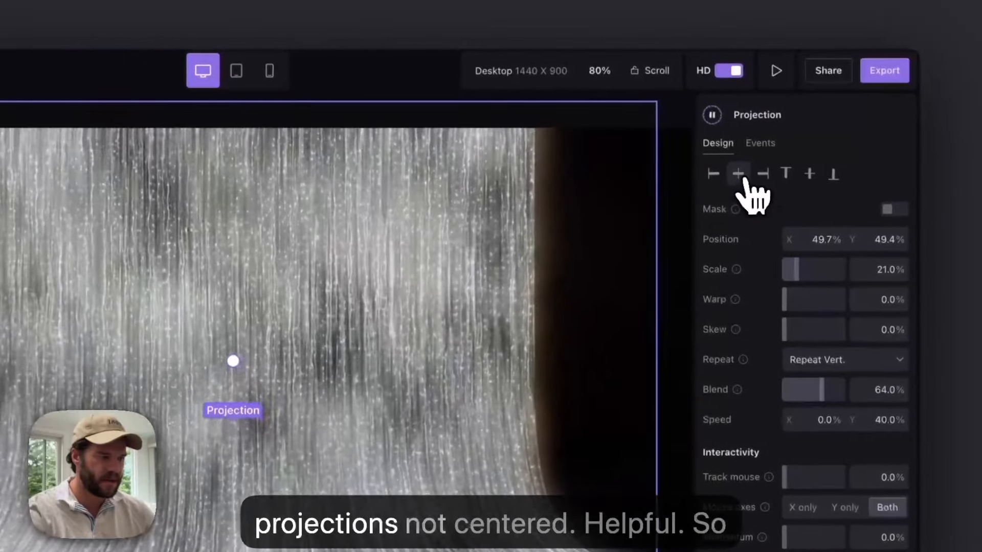
pyautogui.click(741, 176)
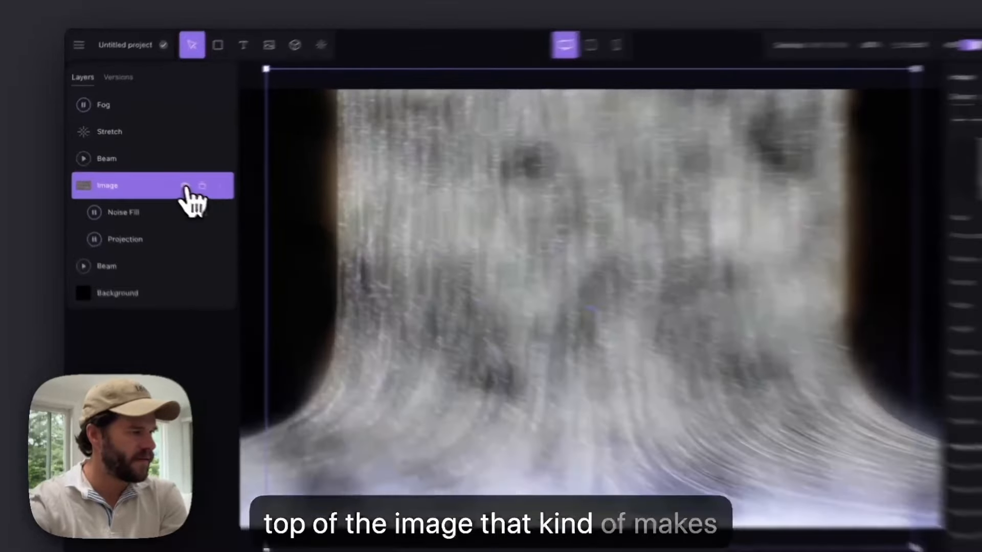
# Examine the Image layer's child effects, Noise Fill and Projection, and the properties available on the parent image.
pyautogui.click(162, 177)
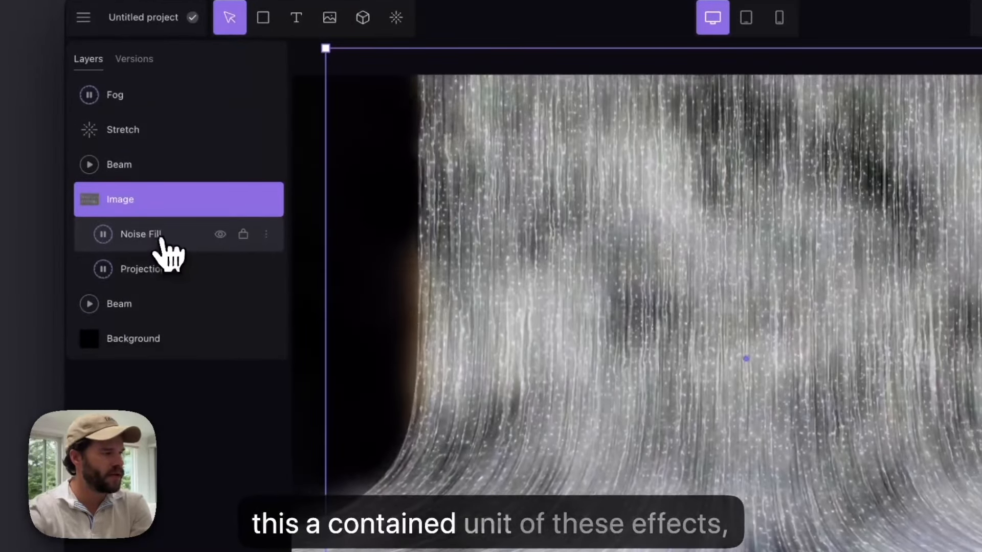
pyautogui.click(161, 237)
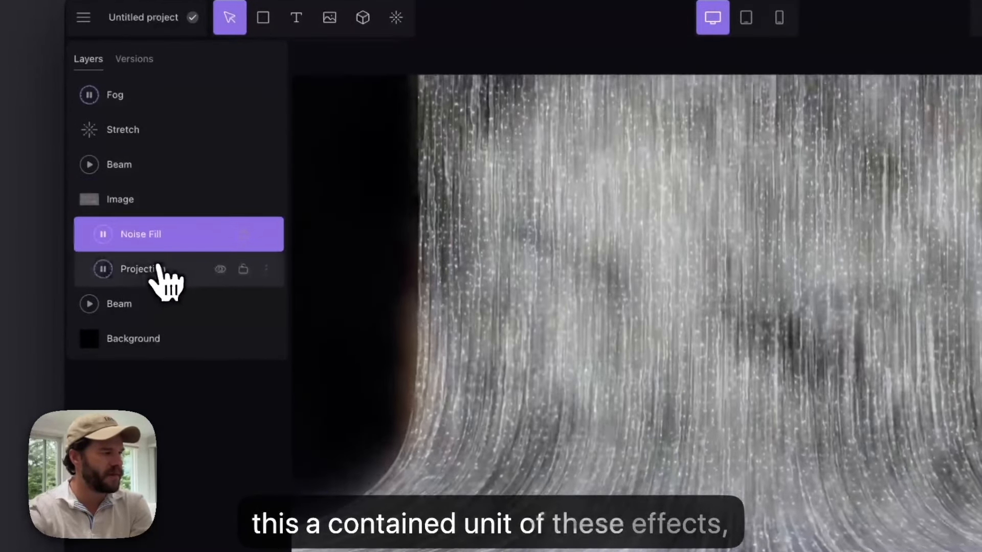
pyautogui.click(156, 267)
pyautogui.click(152, 235)
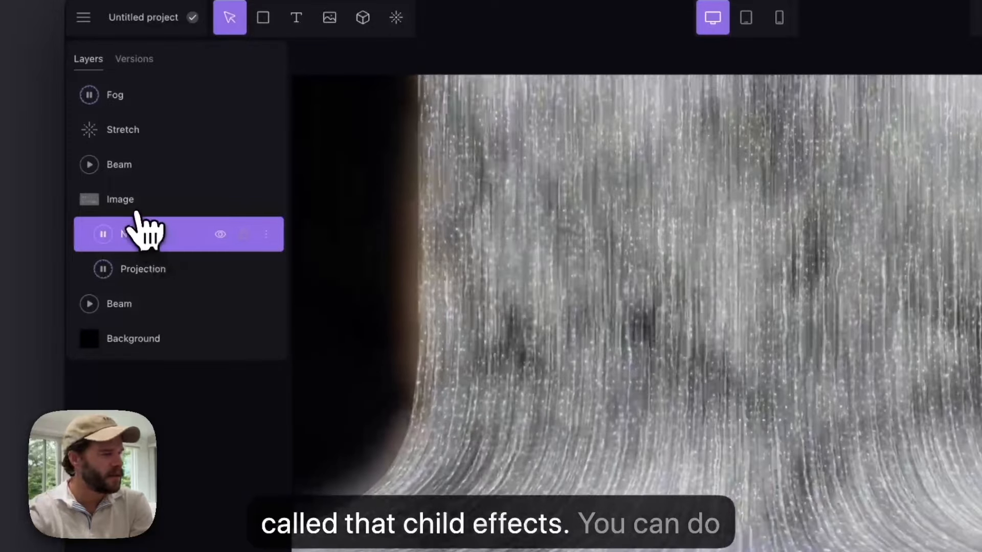
pyautogui.click(136, 205)
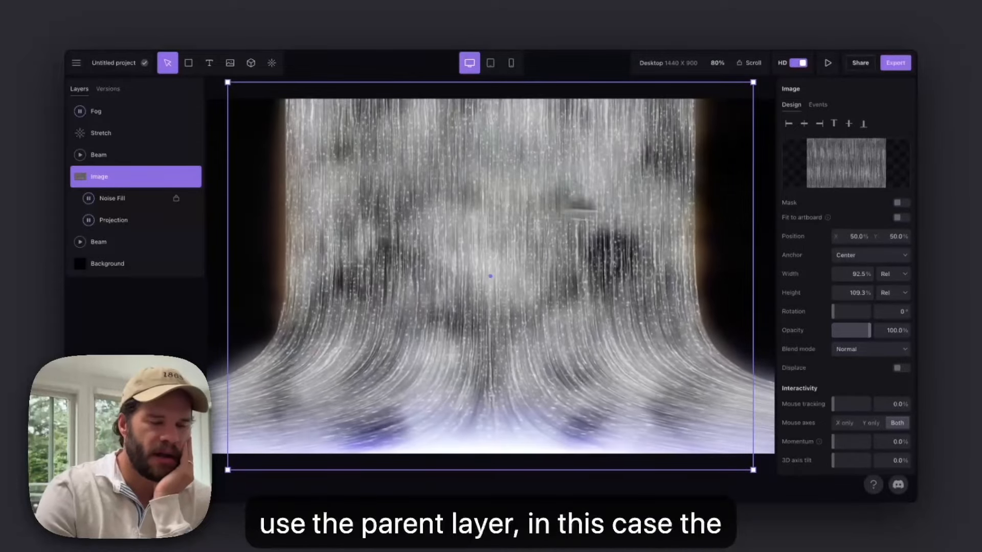
pyautogui.scroll(-2, 851, 306)
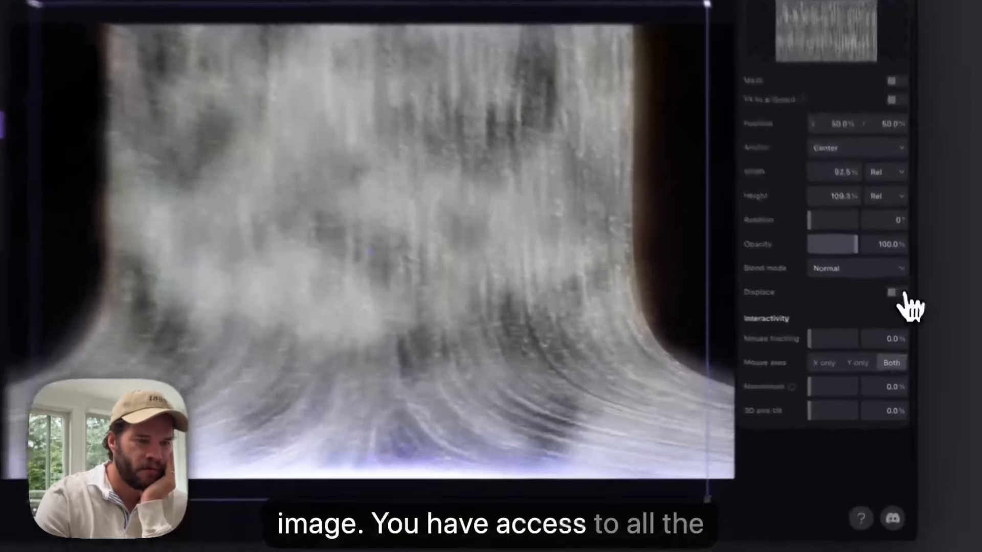
pyautogui.click(901, 311)
pyautogui.click(899, 278)
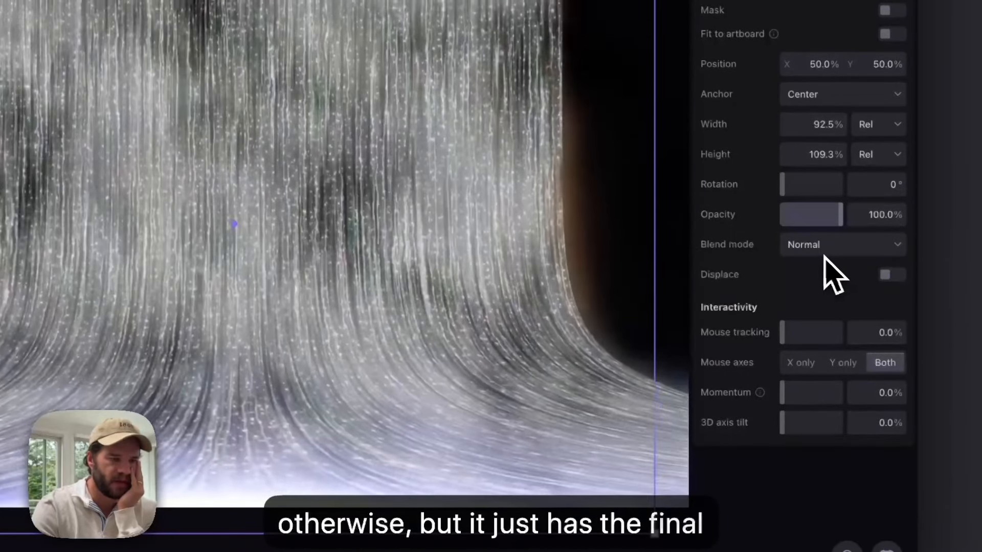
# Compare the available blend modes on the Image layer, set it to Overlay and deselect the layer.
pyautogui.click(826, 251)
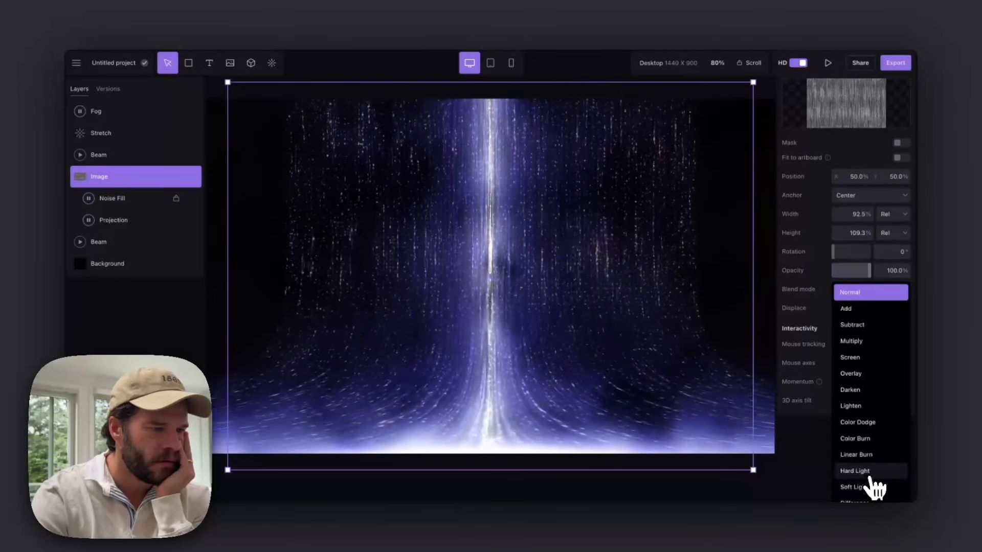
pyautogui.scroll(-3, 871, 479)
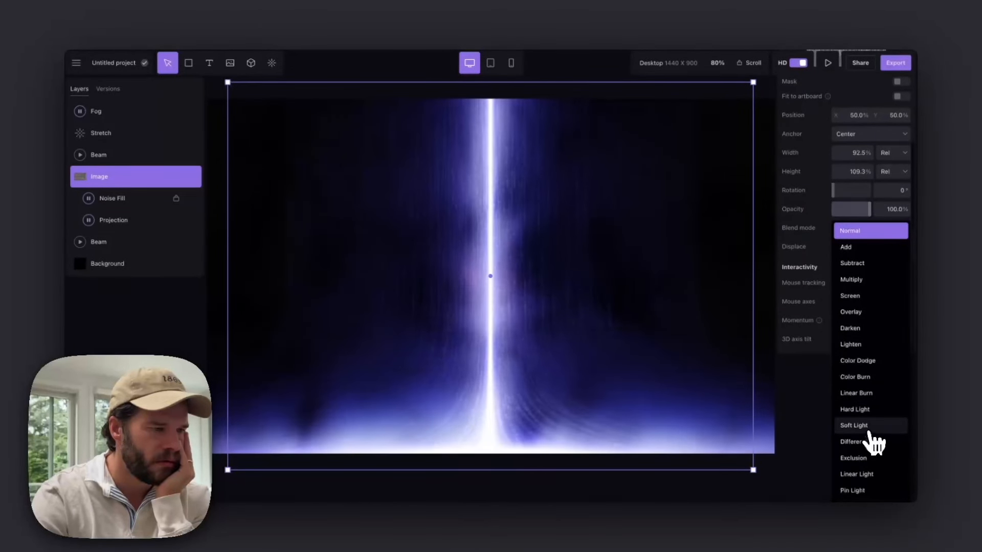
pyautogui.scroll(-1, 873, 450)
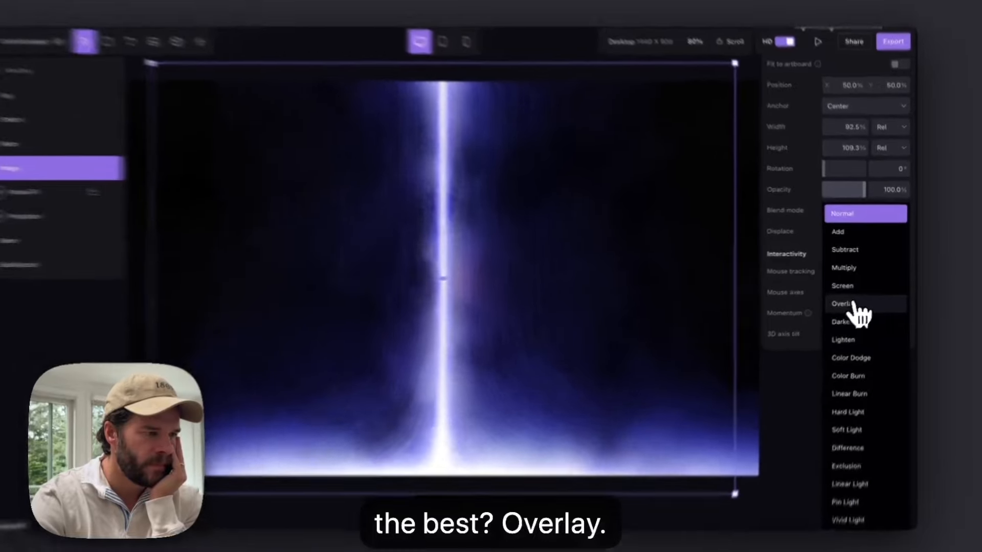
pyautogui.click(851, 299)
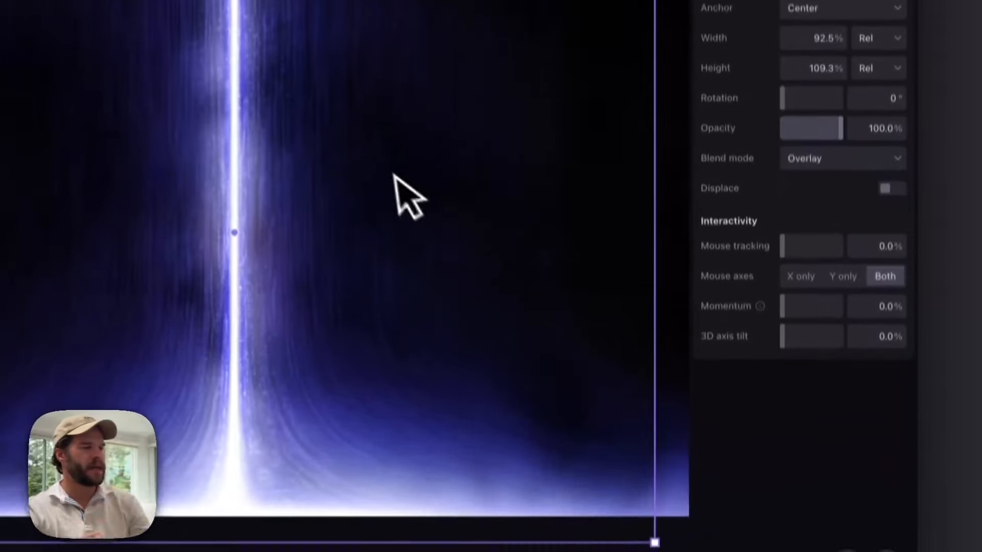
pyautogui.press('Escape')
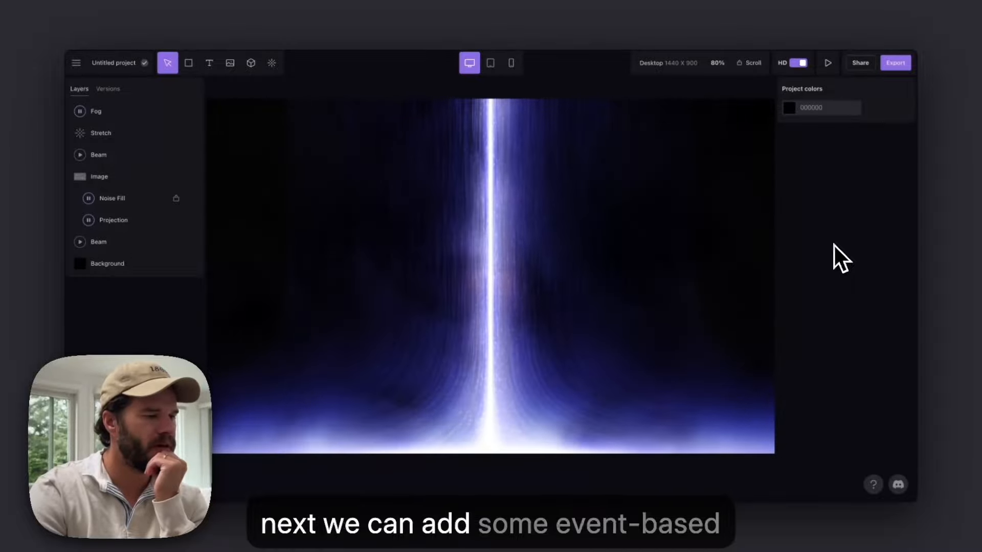
# Add an Appear event to the Beam below the image that animates its Scale from a start value of 0%.
pyautogui.click(136, 242)
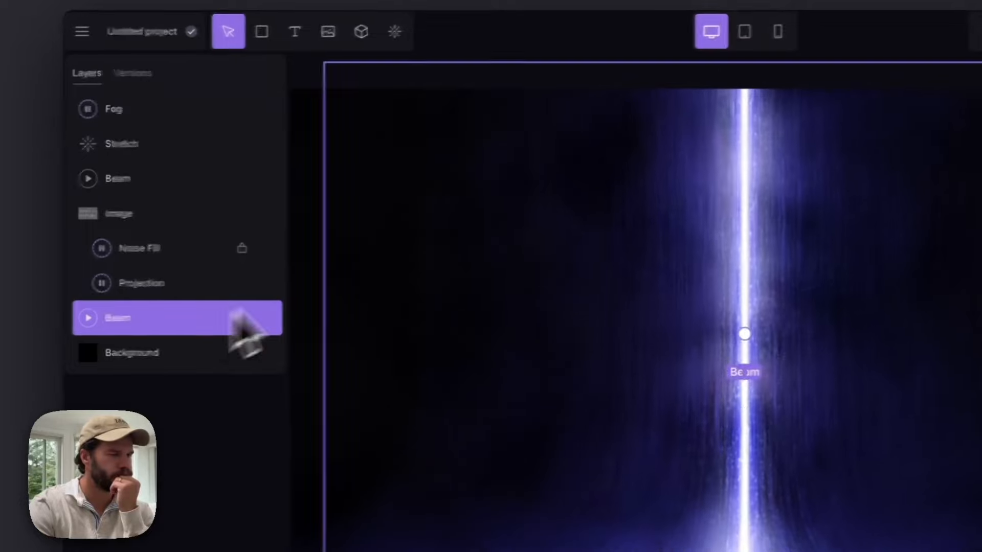
pyautogui.click(818, 109)
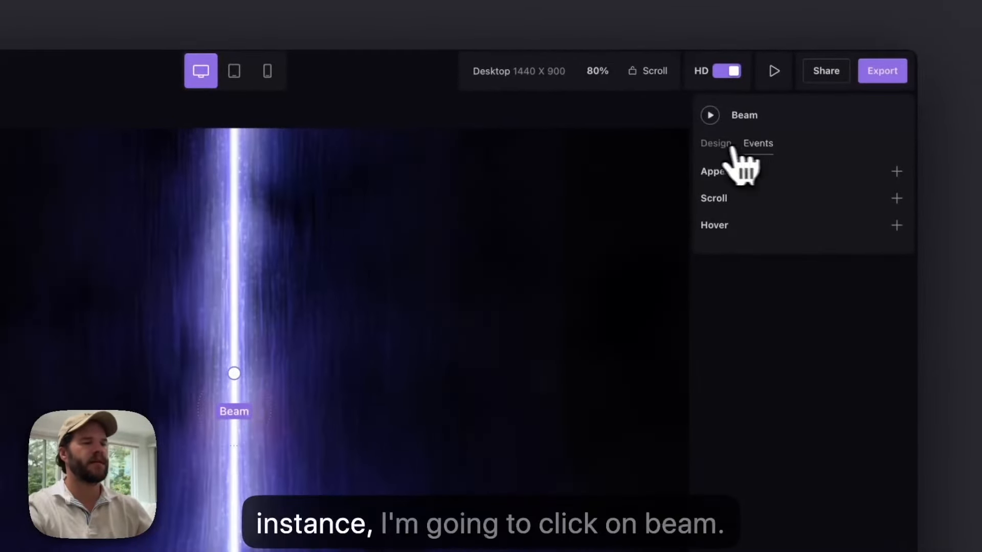
pyautogui.click(715, 144)
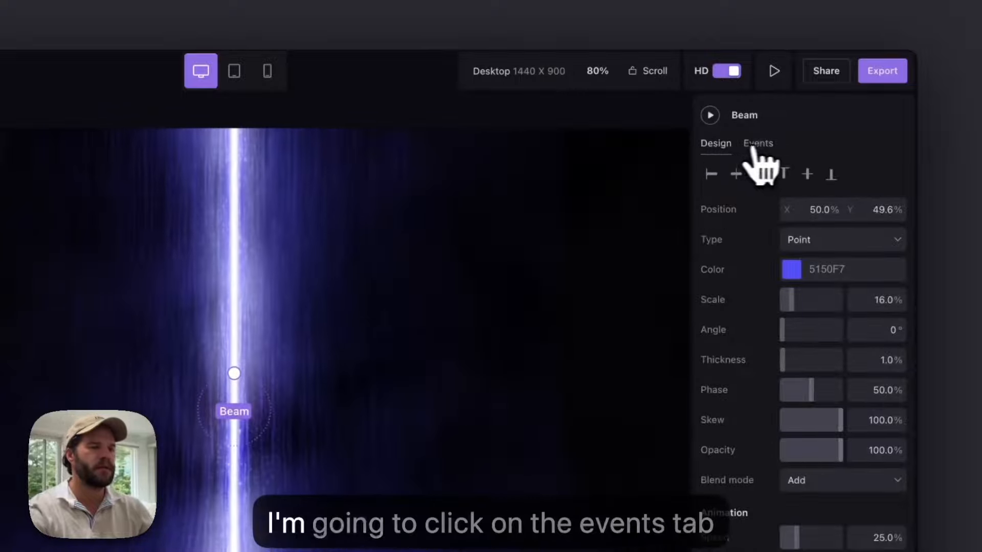
pyautogui.click(760, 148)
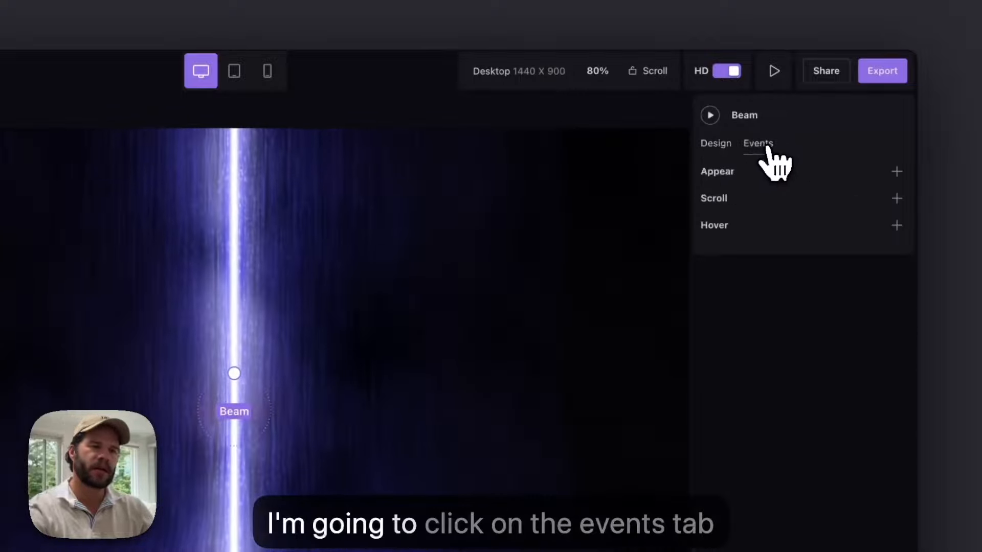
pyautogui.click(898, 174)
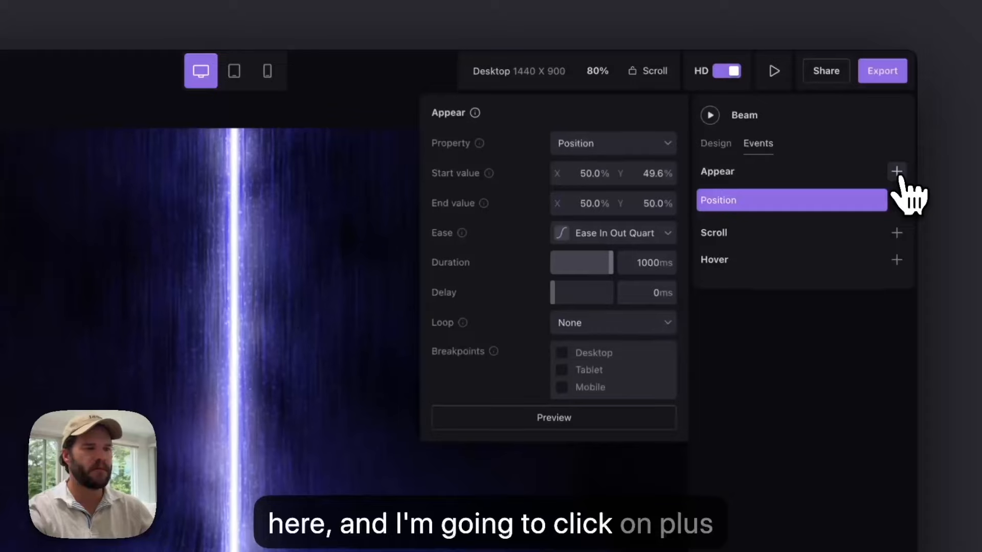
pyautogui.click(652, 145)
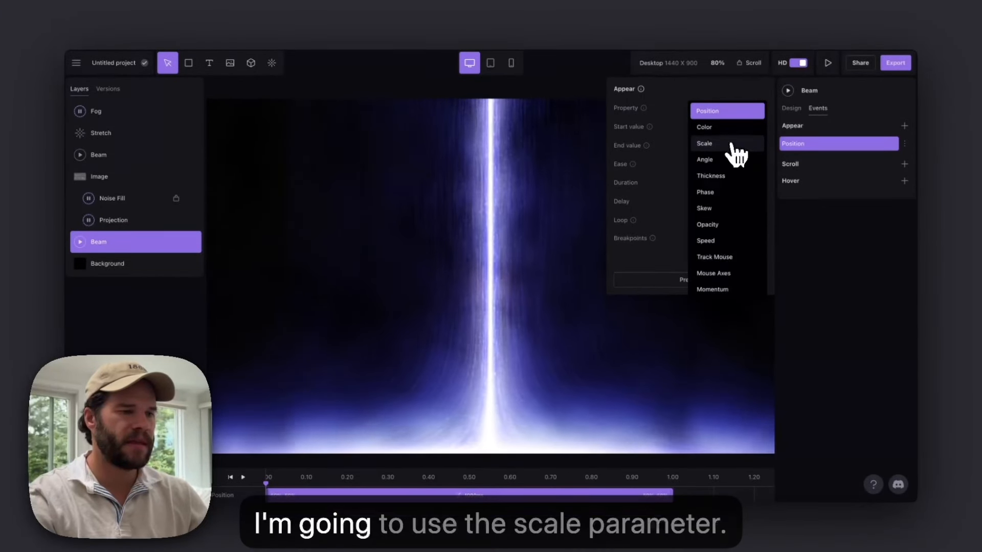
pyautogui.click(733, 145)
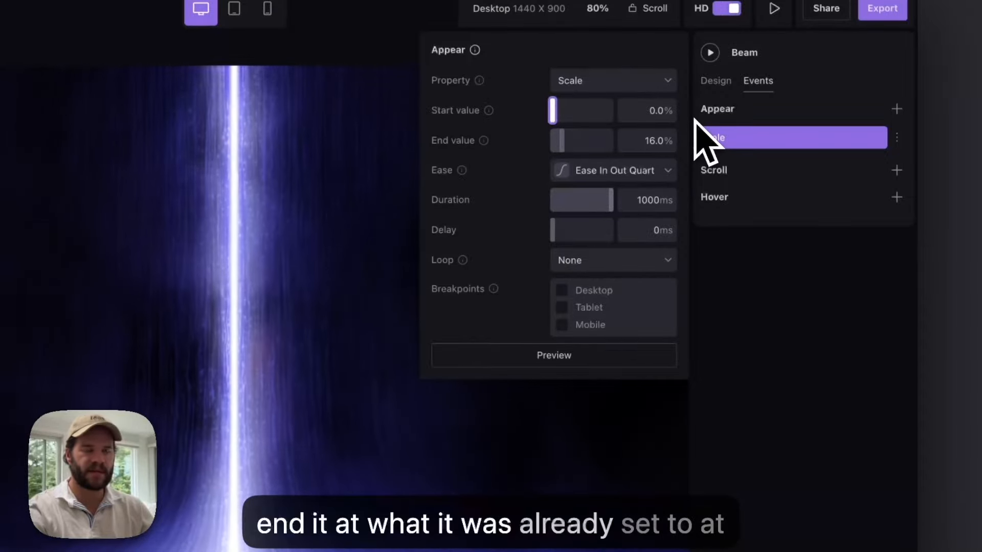
# Set the Appear event's delay to 1000 ms and preview the animation.
pyautogui.click(627, 223)
pyautogui.write('10')
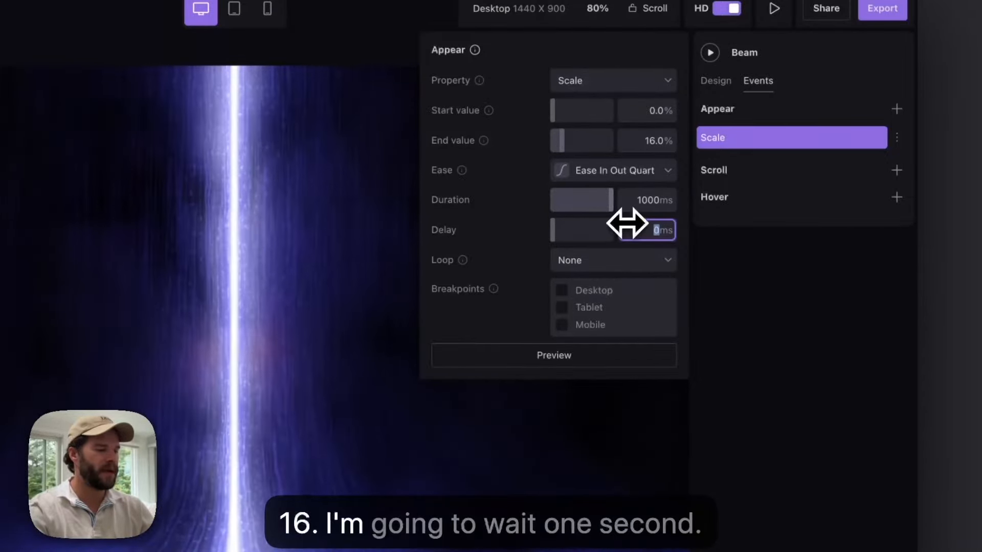
pyautogui.press('Return')
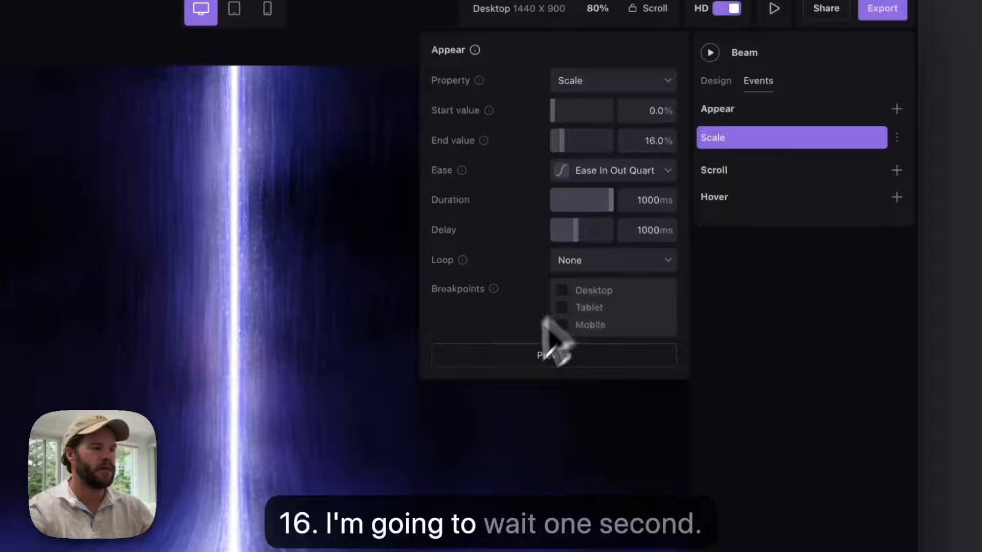
pyautogui.click(502, 362)
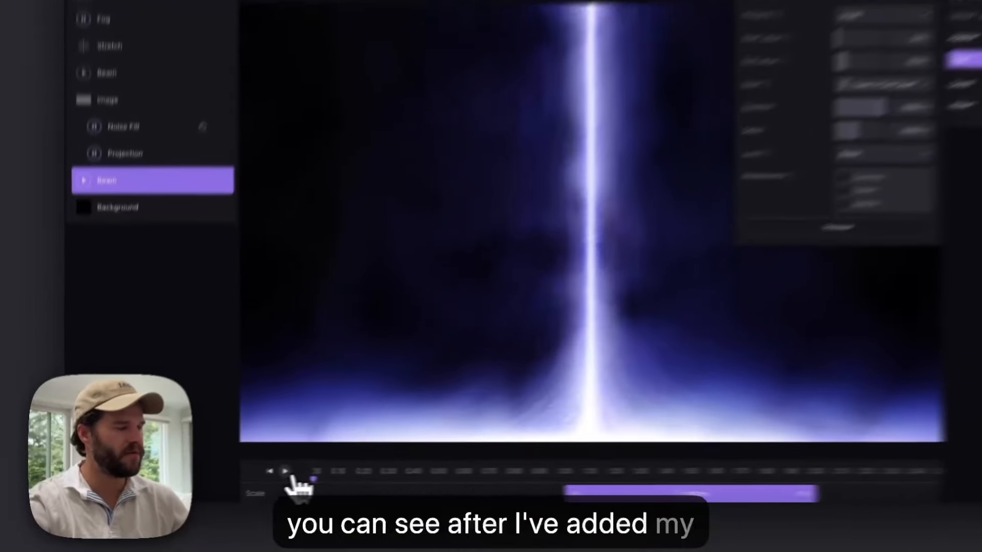
# Add an Appear event to the Beam directly above the Image layer that animates its Scale from a start value of 0%.
pyautogui.click(248, 481)
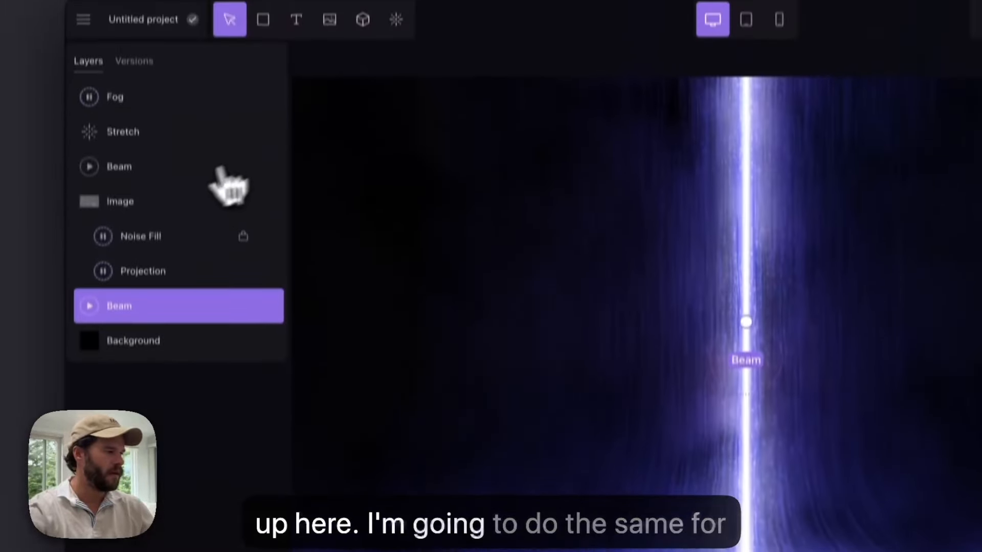
pyautogui.click(182, 199)
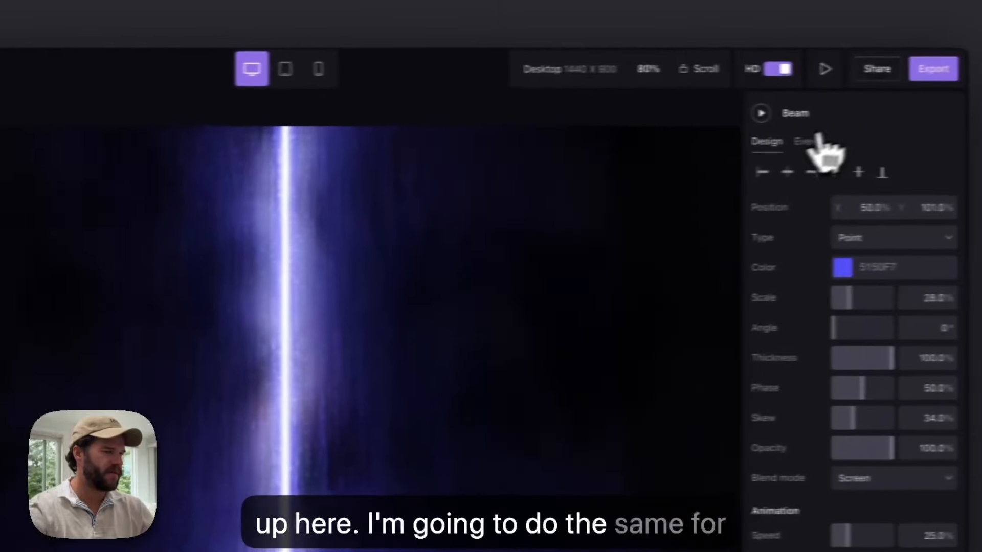
pyautogui.click(814, 141)
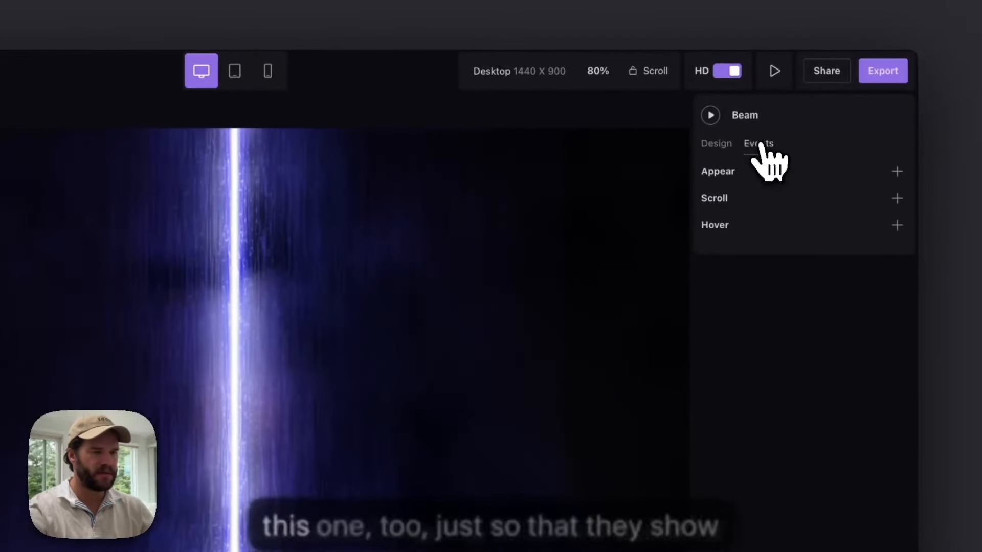
pyautogui.click(896, 172)
pyautogui.click(629, 146)
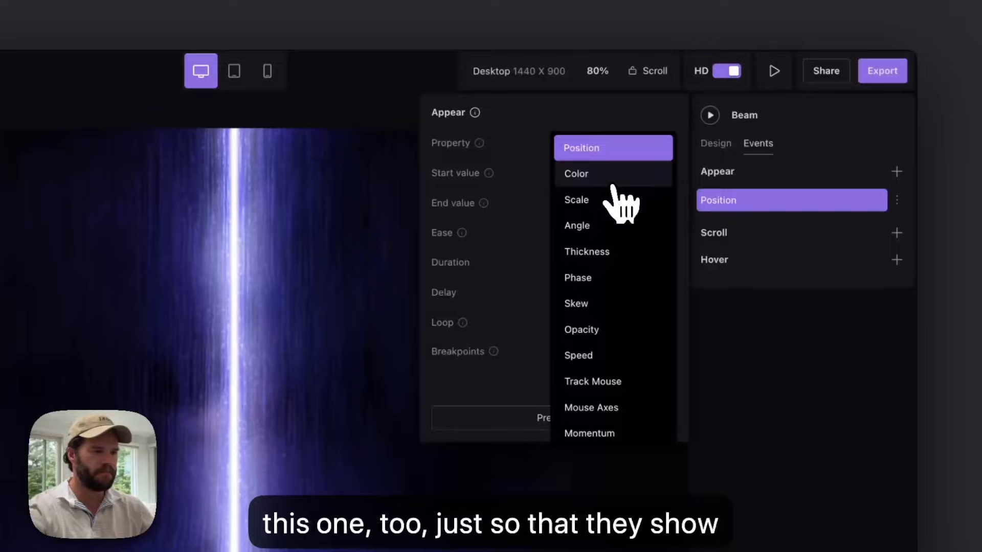
pyautogui.click(608, 201)
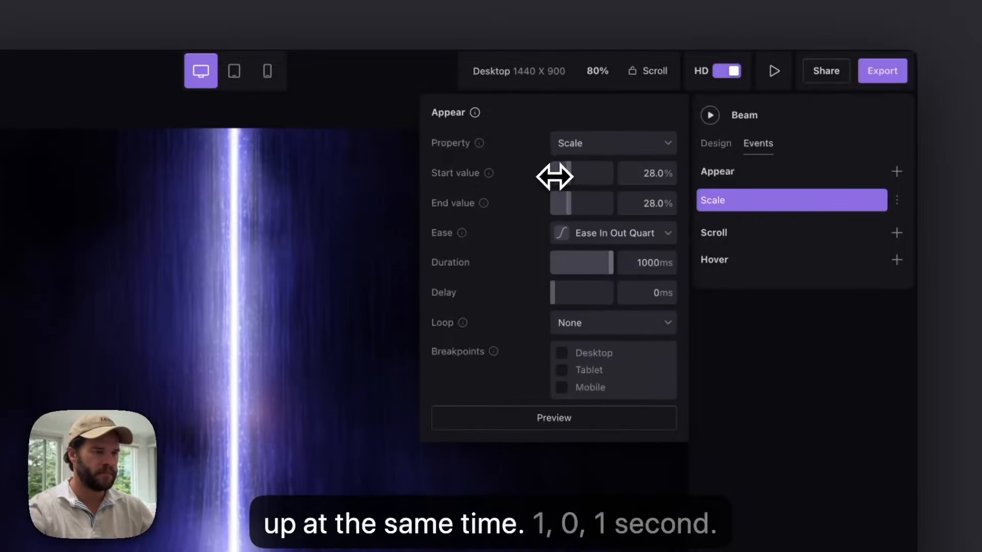
pyautogui.moveTo(555, 173); pyautogui.dragTo(532, 187)
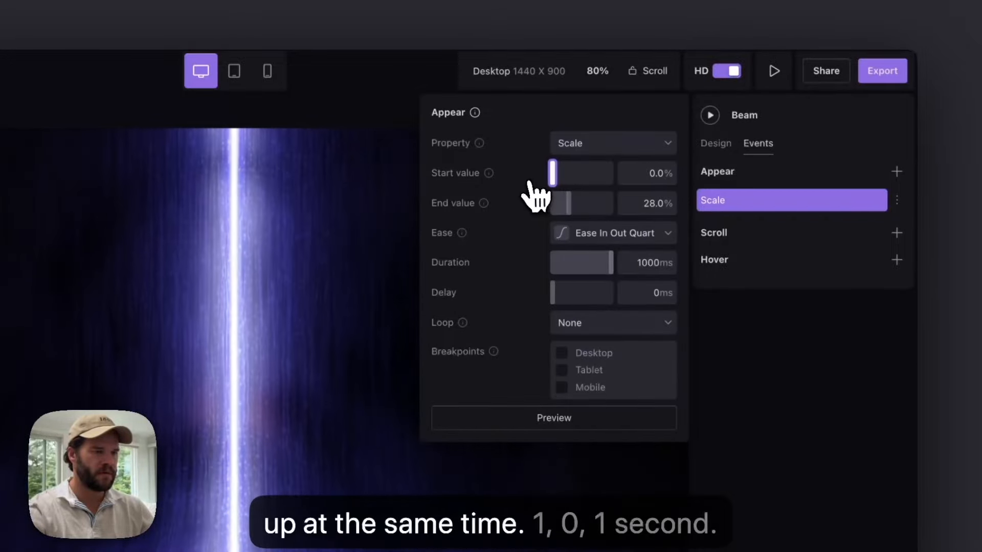
# Delay this Beam's Scale event by 1000 ms and play back the animation.
pyautogui.click(642, 297)
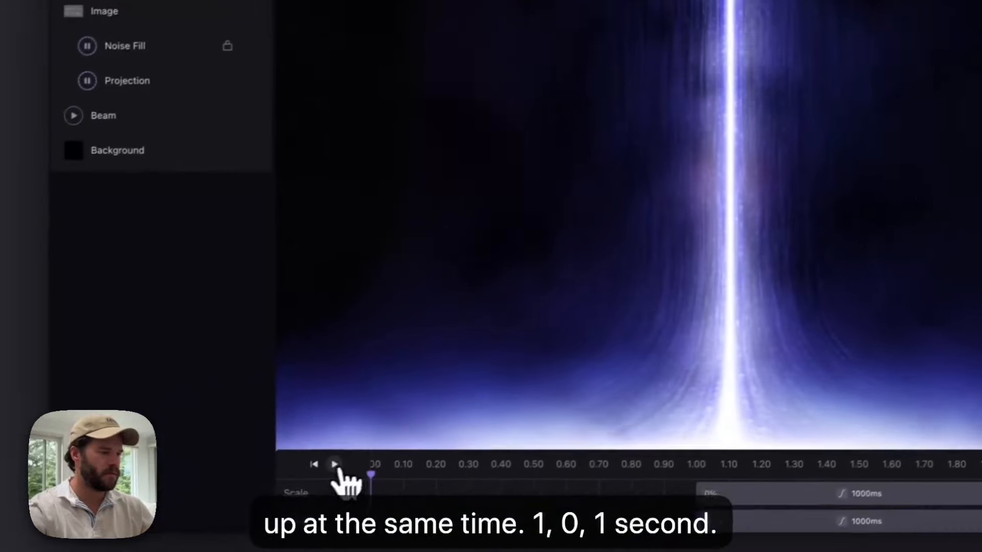
pyautogui.click(337, 465)
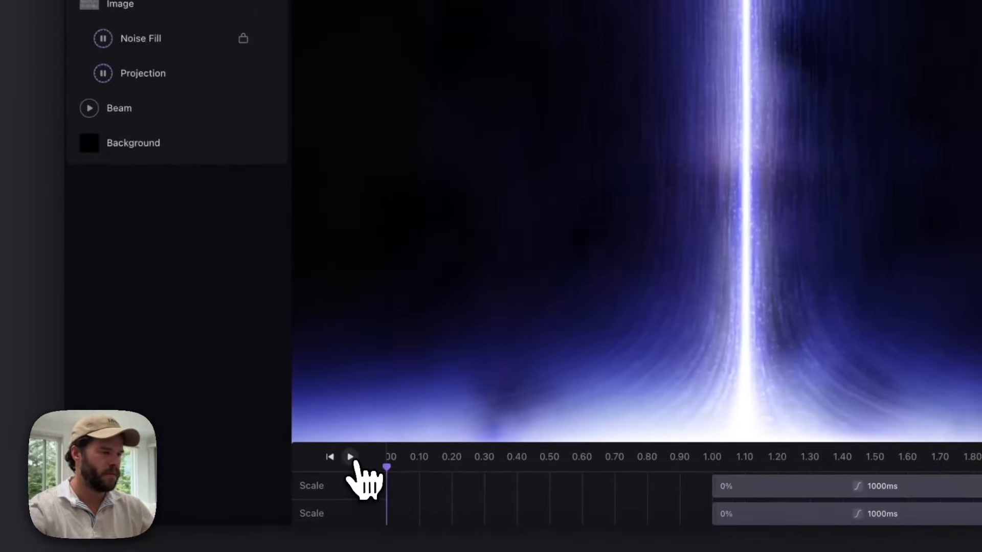
pyautogui.click(353, 460)
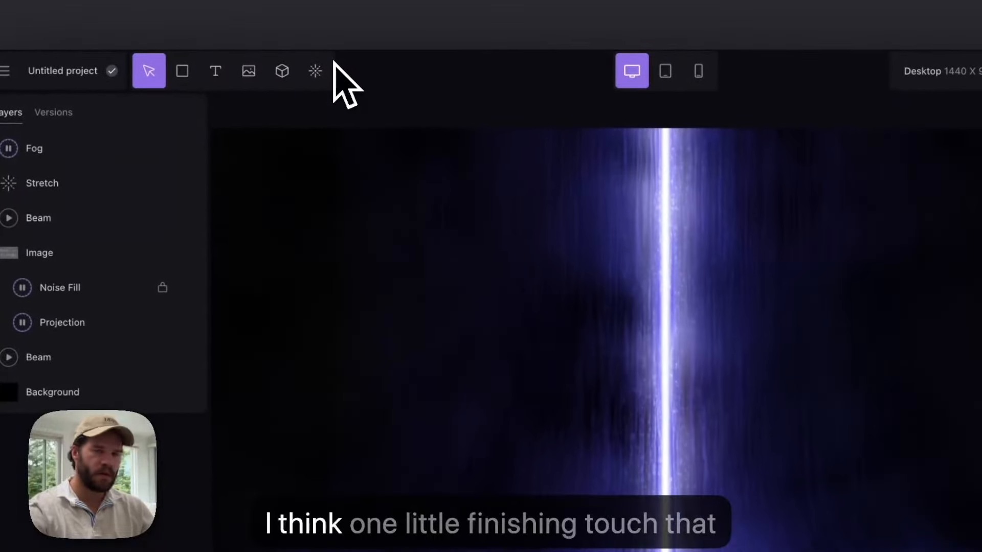
# Add another Beam effect to the scene and set its type to Point.
pyautogui.click(323, 82)
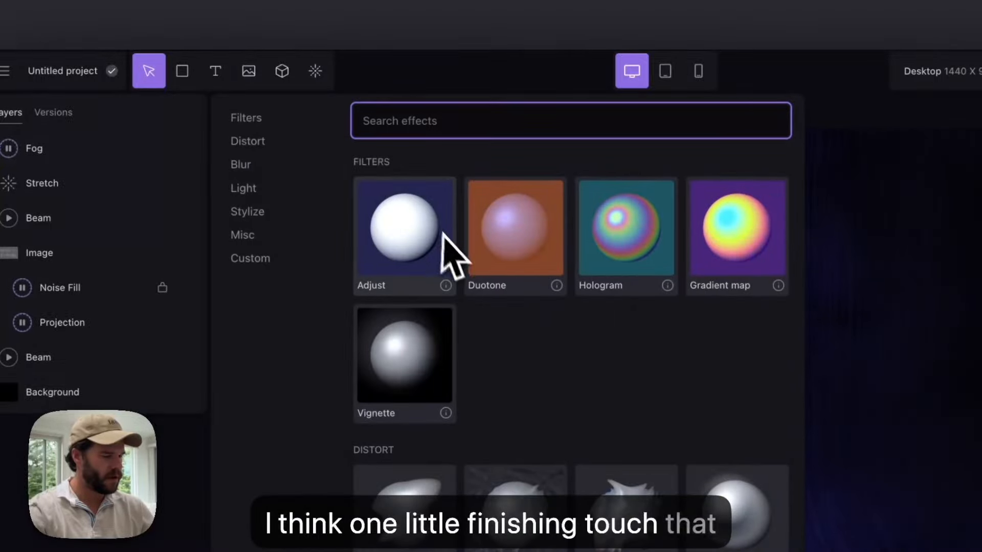
pyautogui.write('beam')
pyautogui.click(401, 238)
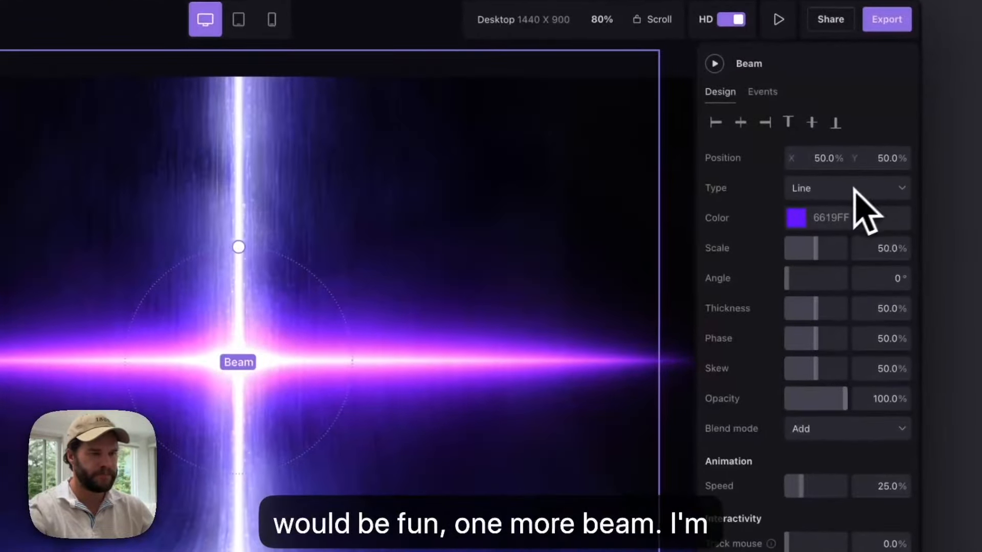
pyautogui.click(849, 190)
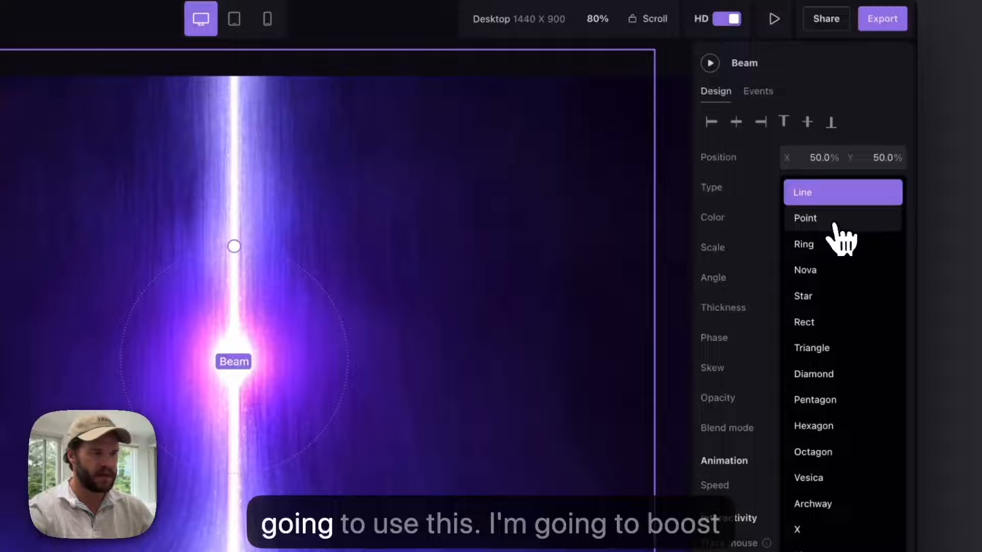
pyautogui.click(831, 219)
# Shape the new Beam with 100% thickness, 27% skew and 23% scale.
pyautogui.moveTo(805, 306); pyautogui.dragTo(870, 327)
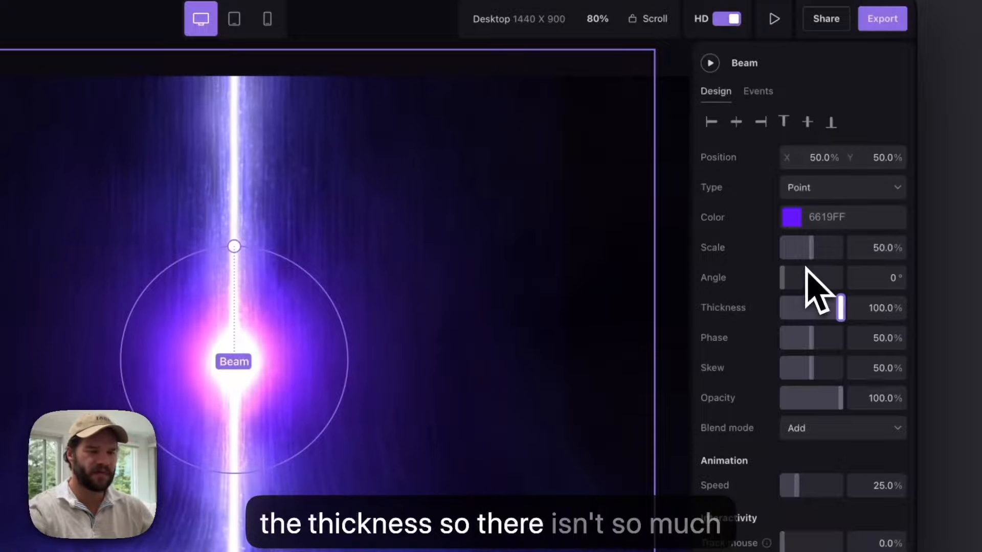
pyautogui.moveTo(803, 360); pyautogui.dragTo(799, 363)
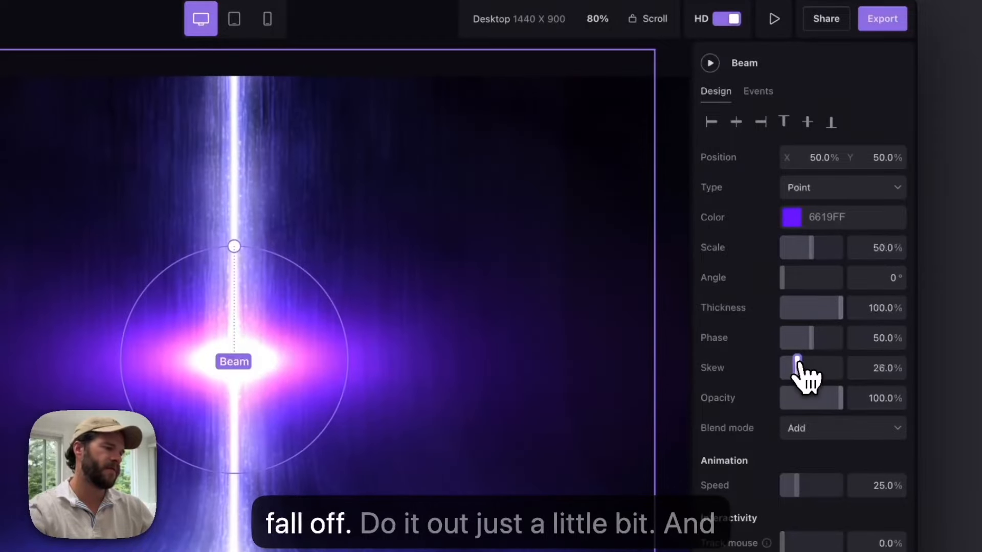
pyautogui.moveTo(811, 247); pyautogui.dragTo(797, 250)
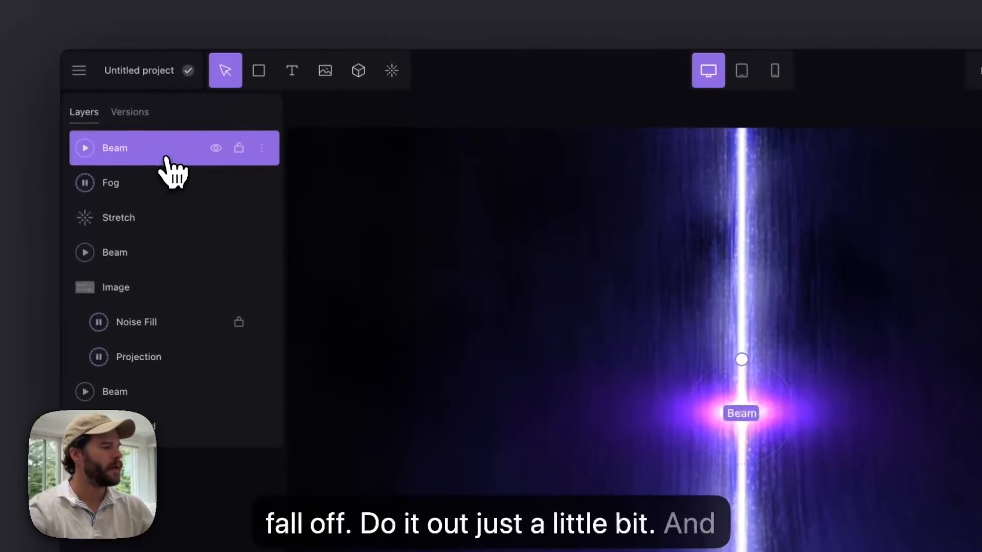
# Move the new Beam directly below Stretch in the layer order and change its color to 5150F7.
pyautogui.moveTo(162, 151); pyautogui.dragTo(160, 230)
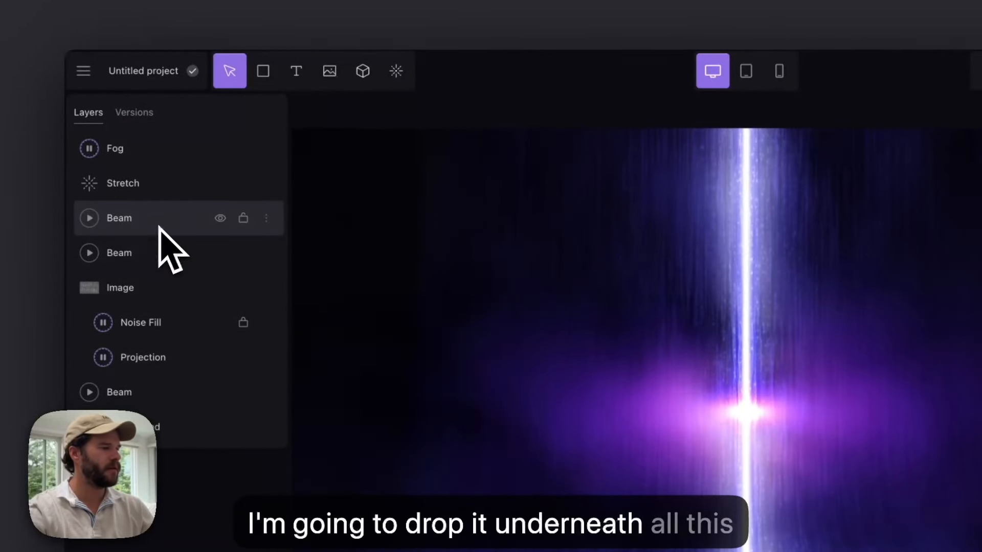
pyautogui.click(161, 230)
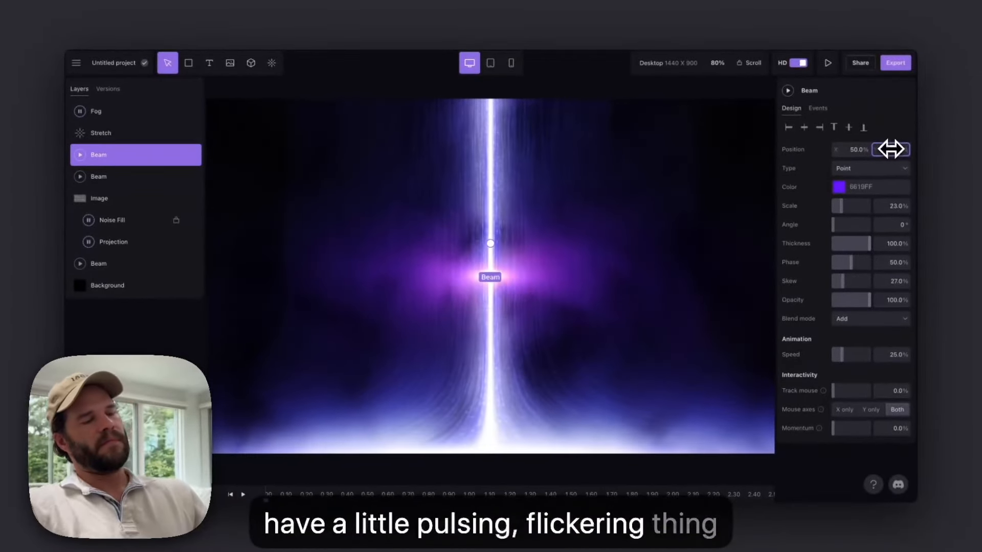
pyautogui.click(890, 150)
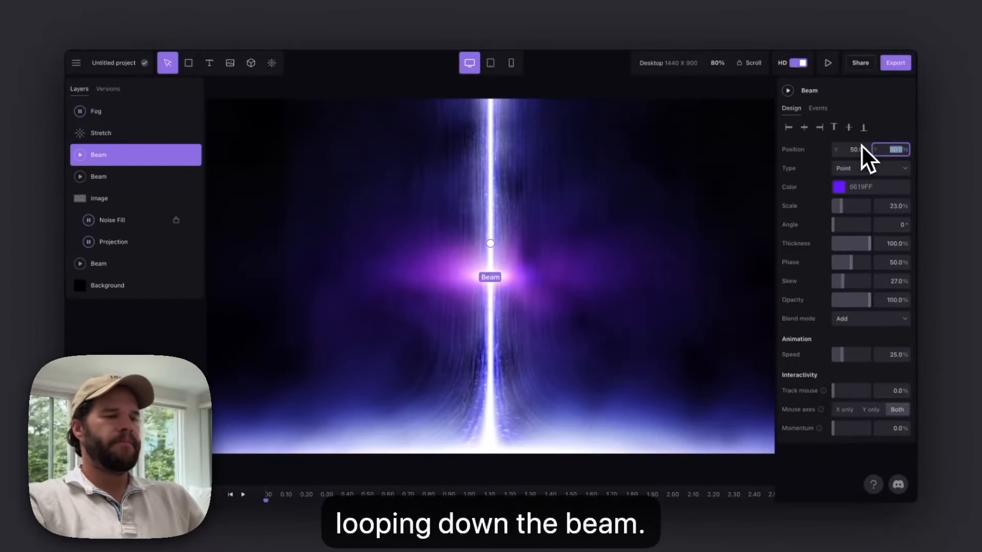
pyautogui.click(839, 186)
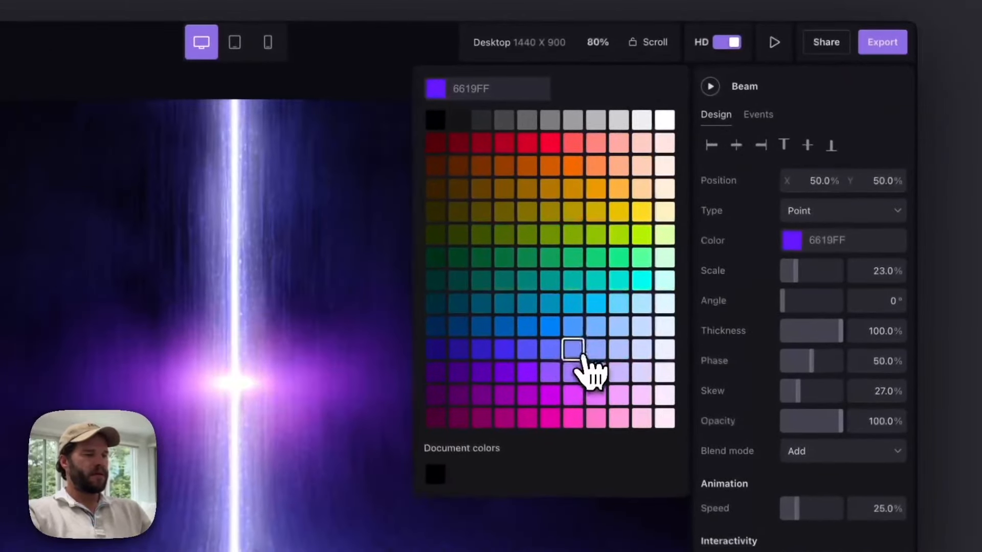
pyautogui.click(552, 350)
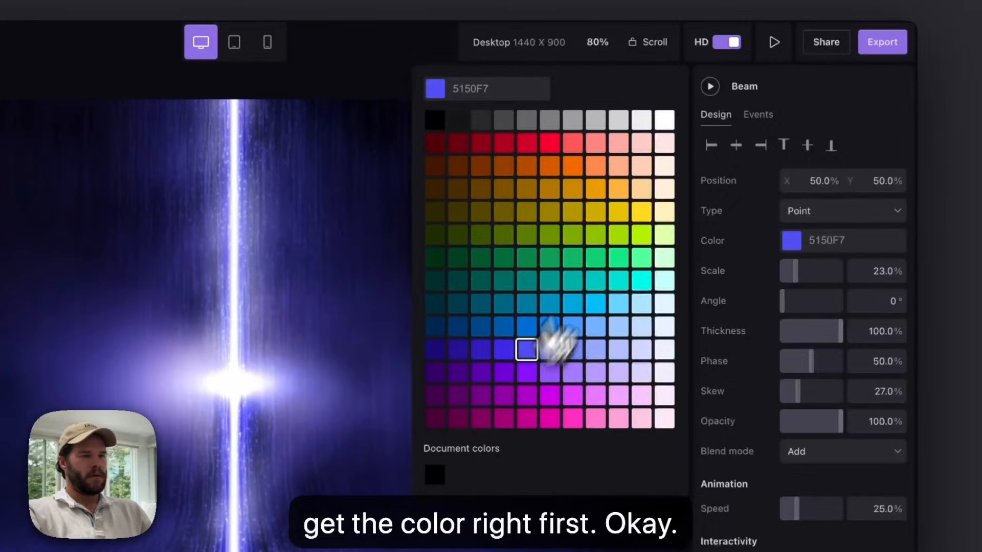
# Set the new Beam's Y position to -30% so that it sits above the frame.
pyautogui.click(878, 181)
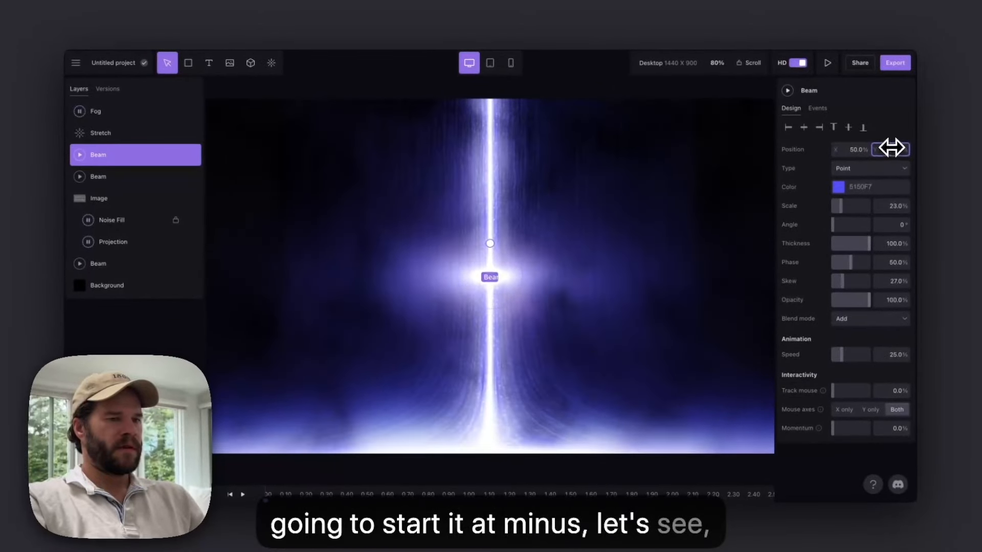
pyautogui.write('0')
pyautogui.press('Return')
pyautogui.click(887, 153)
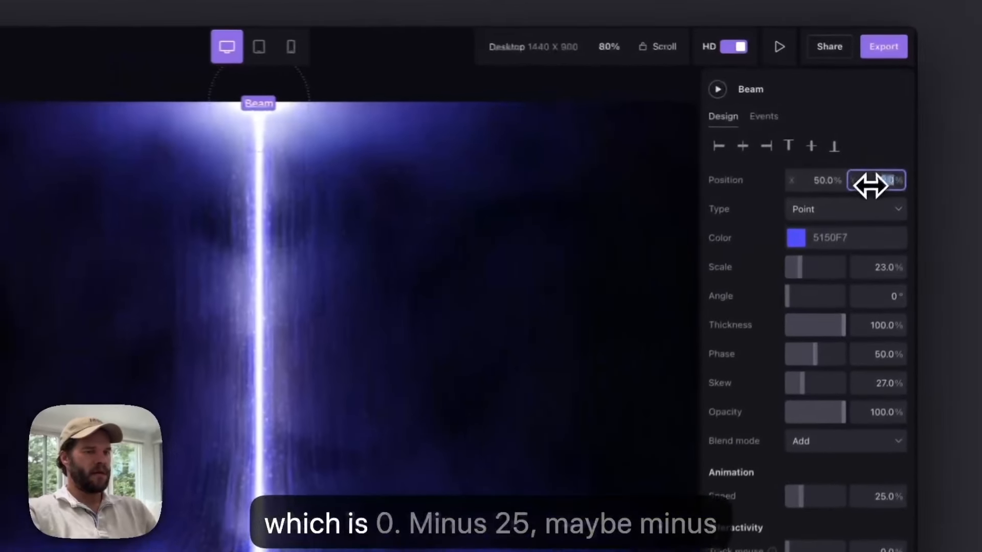
pyautogui.write('-25')
pyautogui.press('Return')
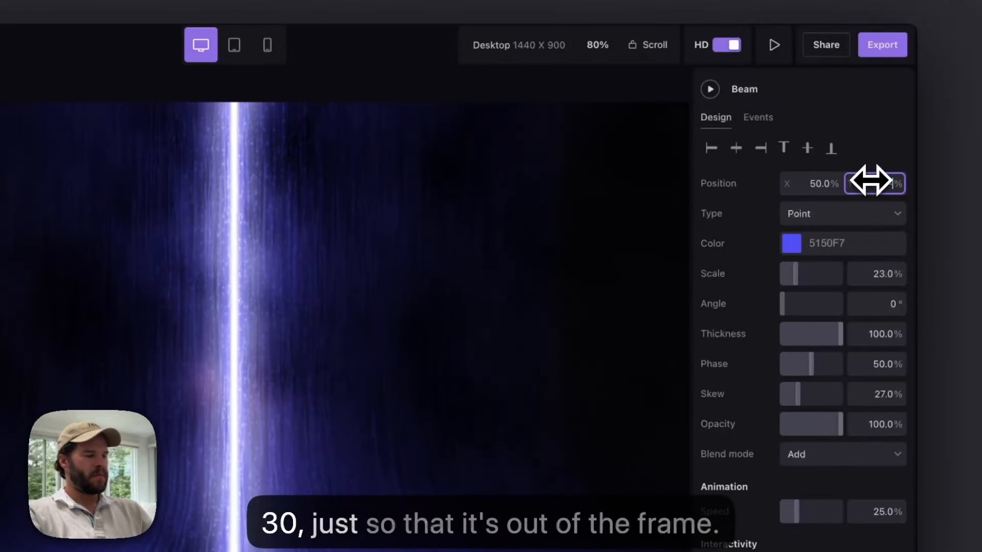
pyautogui.press('Return')
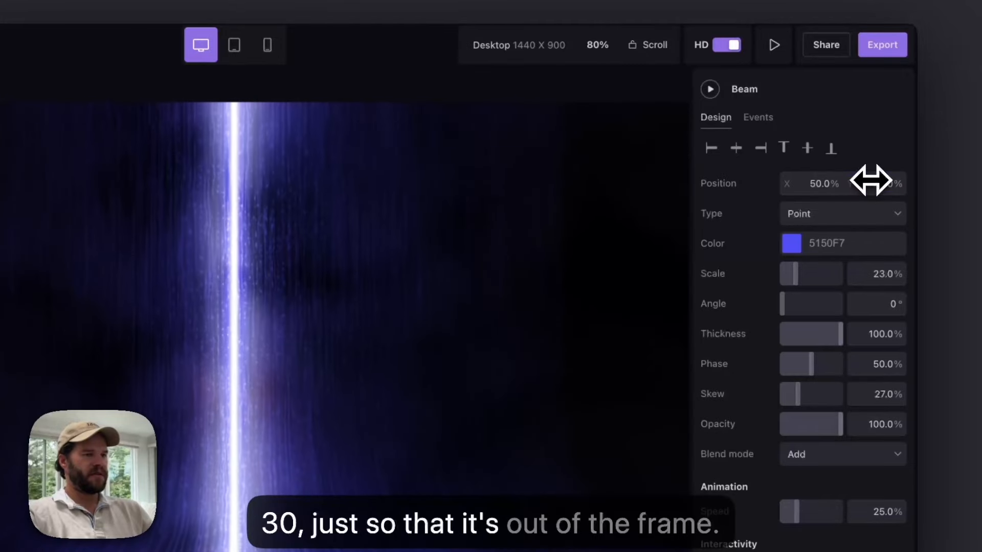
# Add a 2500 ms Appear event animating the Beam's Position from Y -30% to 130%, start it at 1.00 s on the timeline and play it.
pyautogui.click(762, 119)
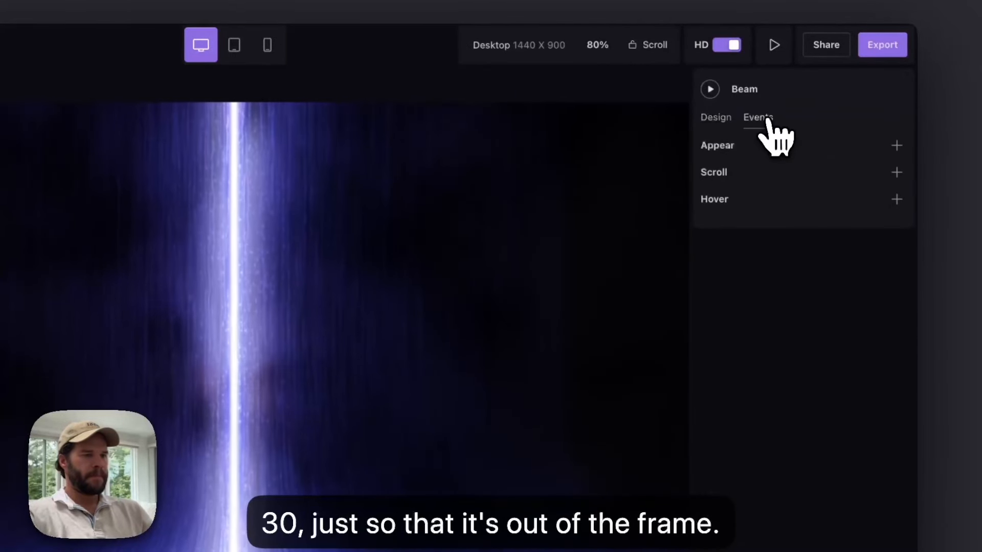
pyautogui.click(897, 146)
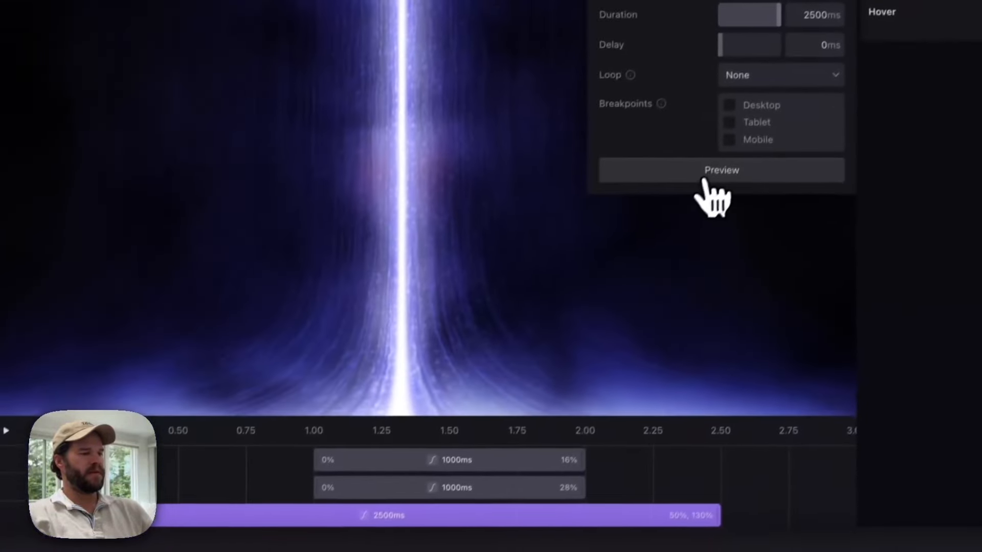
pyautogui.click(537, 401)
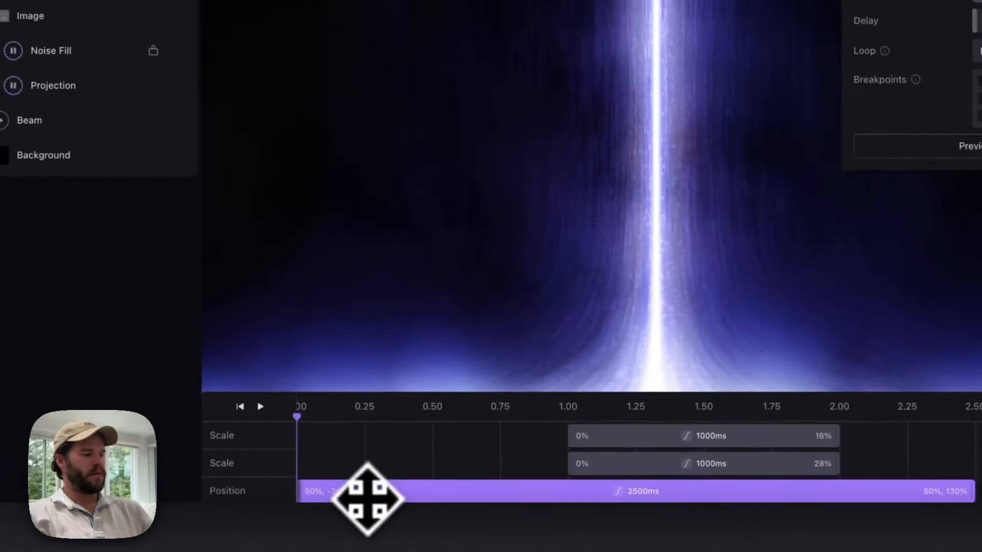
pyautogui.moveTo(367, 499); pyautogui.dragTo(653, 495)
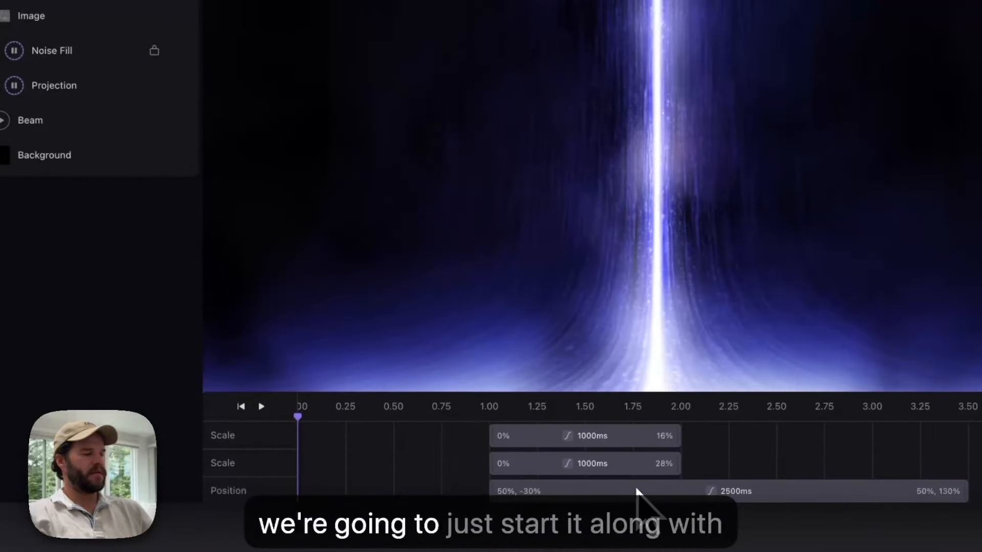
pyautogui.click(241, 408)
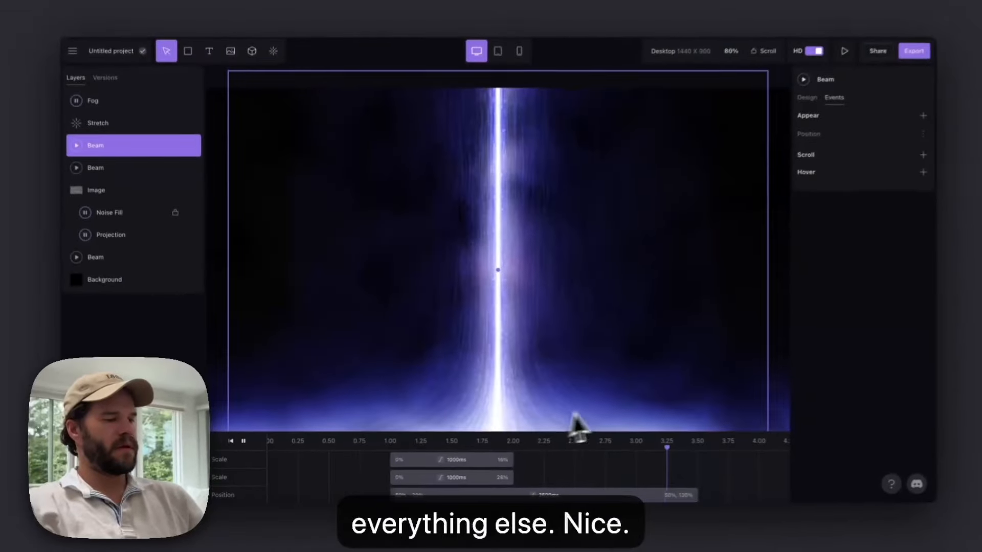
# Add a second Appear event that animates the Beam's Scale from 18% to 24% over 50 ms, looping in Reverse.
pyautogui.click(923, 116)
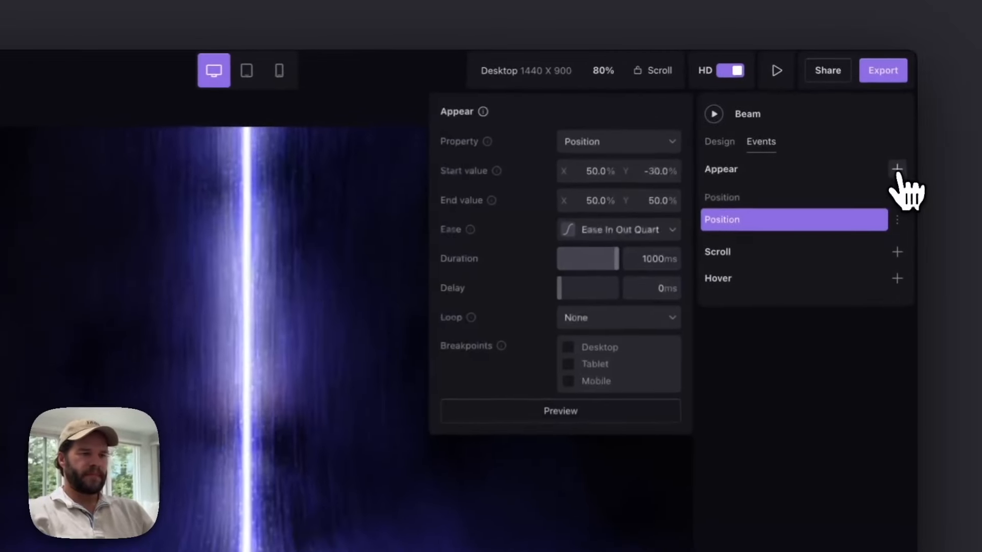
pyautogui.click(583, 146)
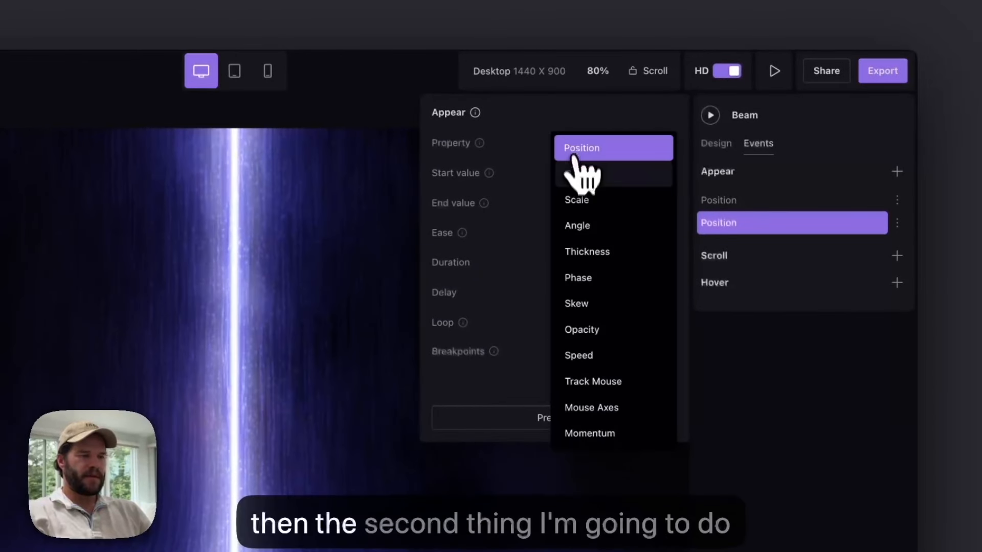
pyautogui.click(583, 201)
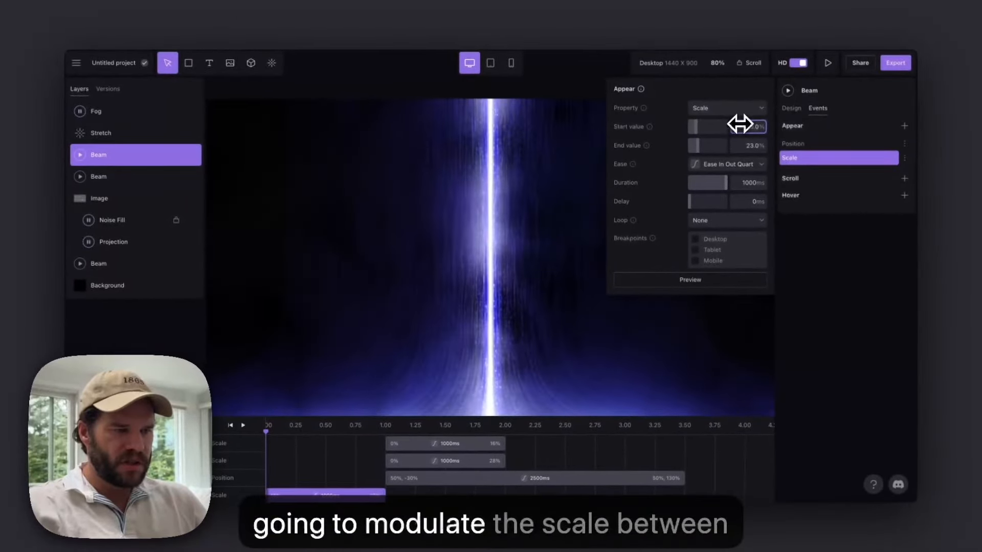
pyautogui.click(736, 145)
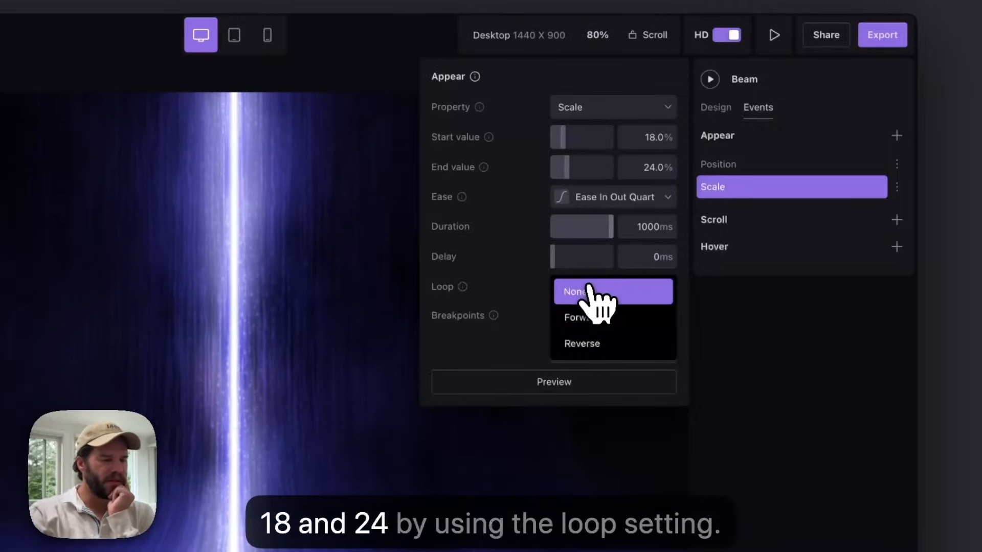
pyautogui.click(599, 348)
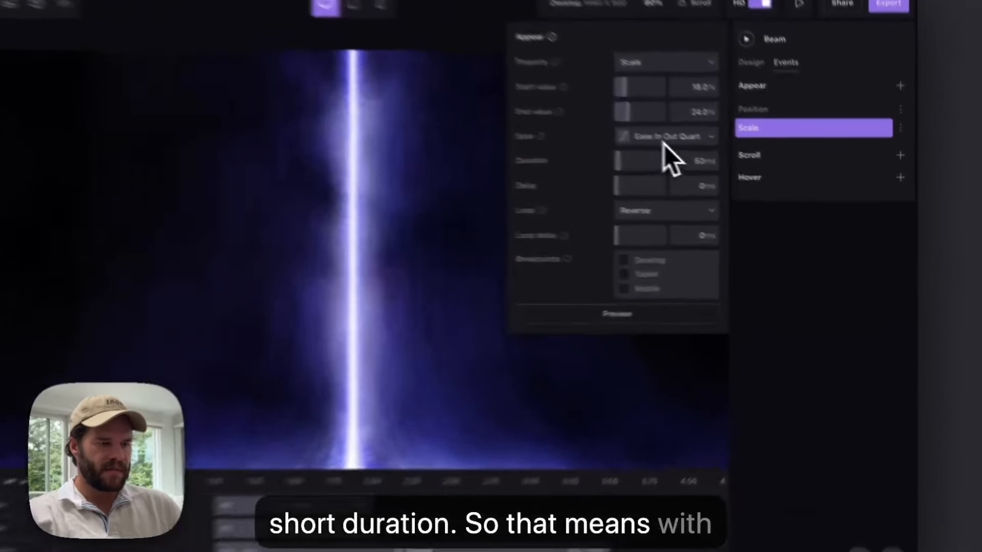
pyautogui.click(726, 165)
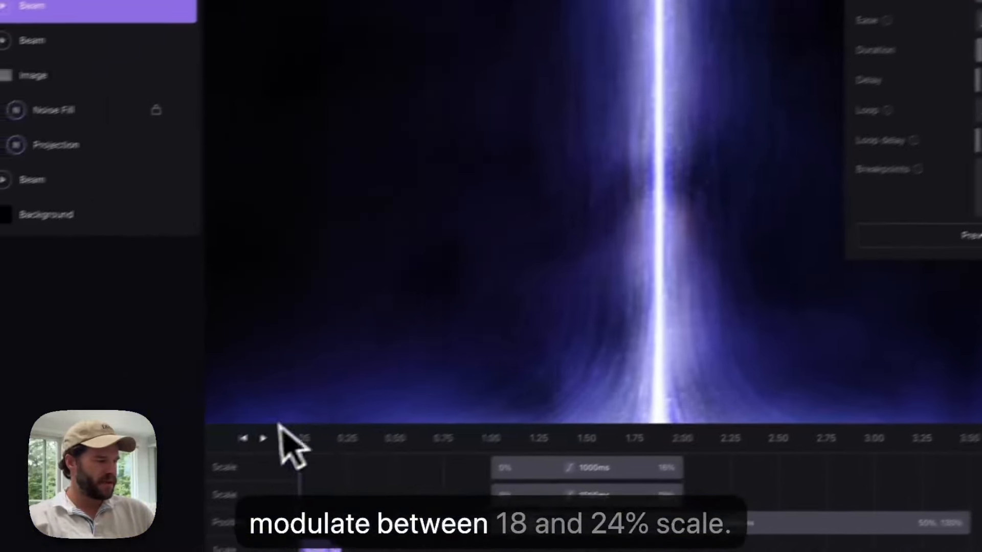
# Play the timeline and set the Beam's Position event to loop Forwards with a loop delay.
pyautogui.click(262, 438)
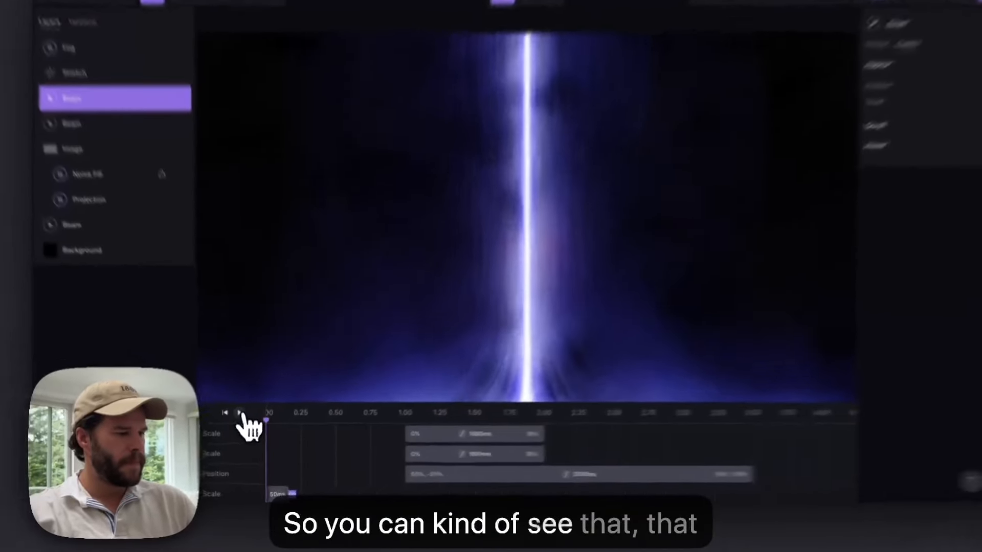
pyautogui.click(243, 426)
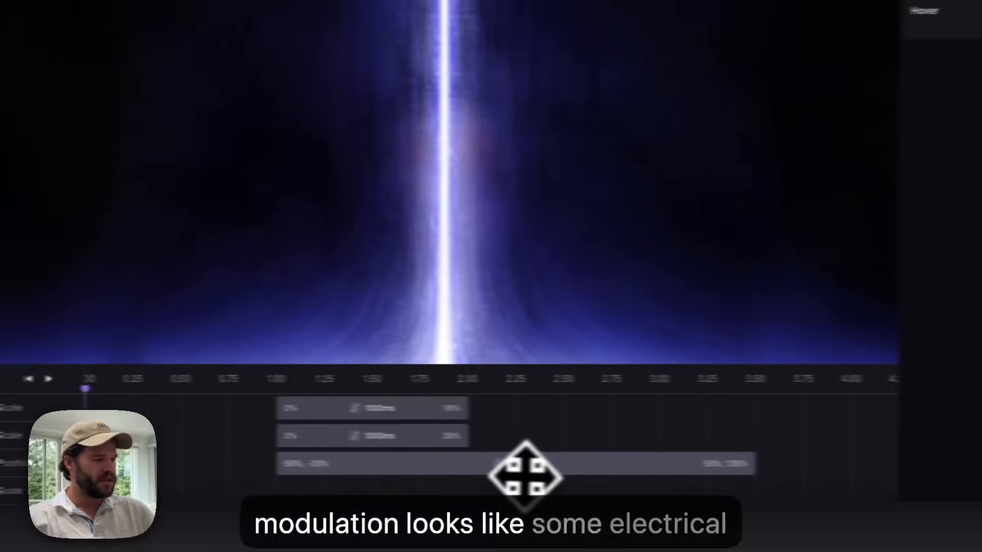
pyautogui.click(779, 464)
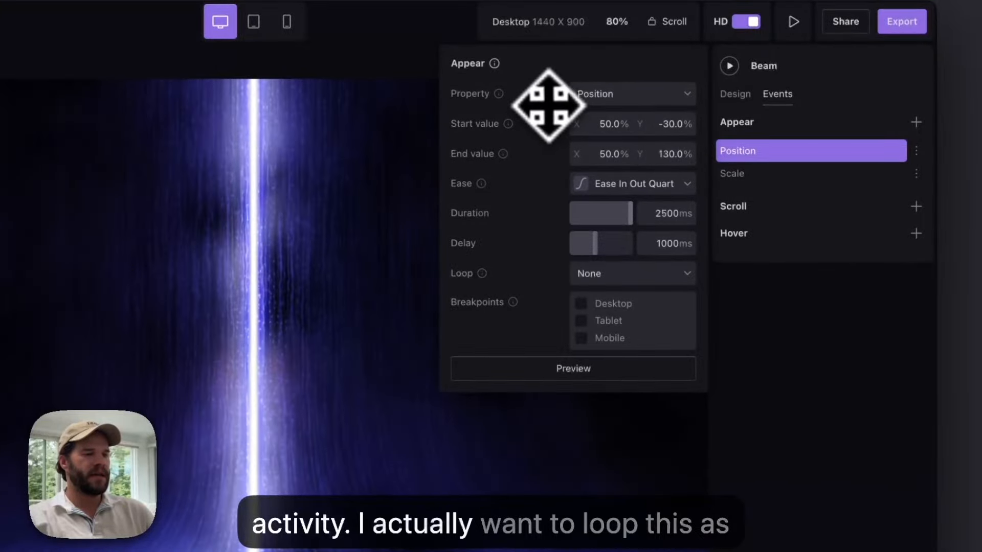
pyautogui.click(604, 274)
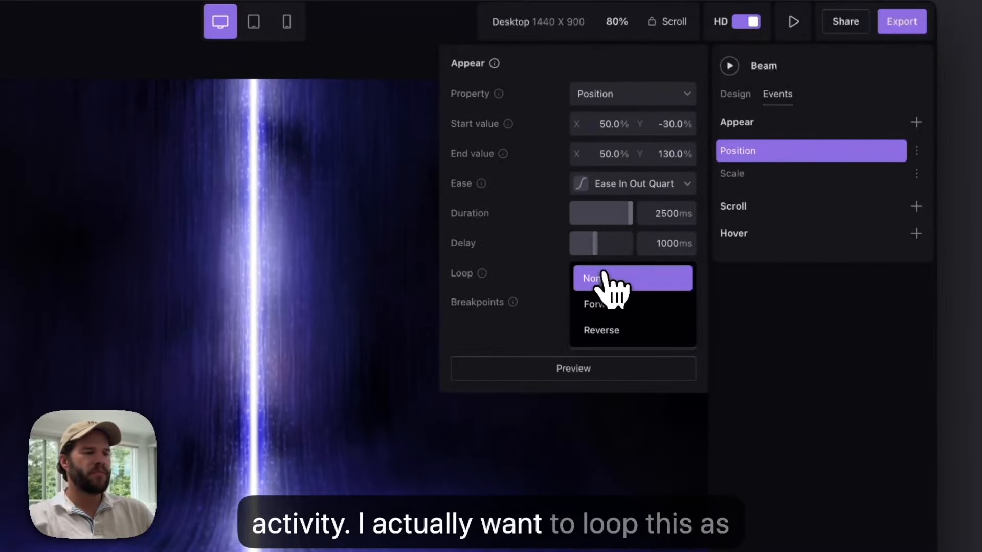
pyautogui.click(615, 307)
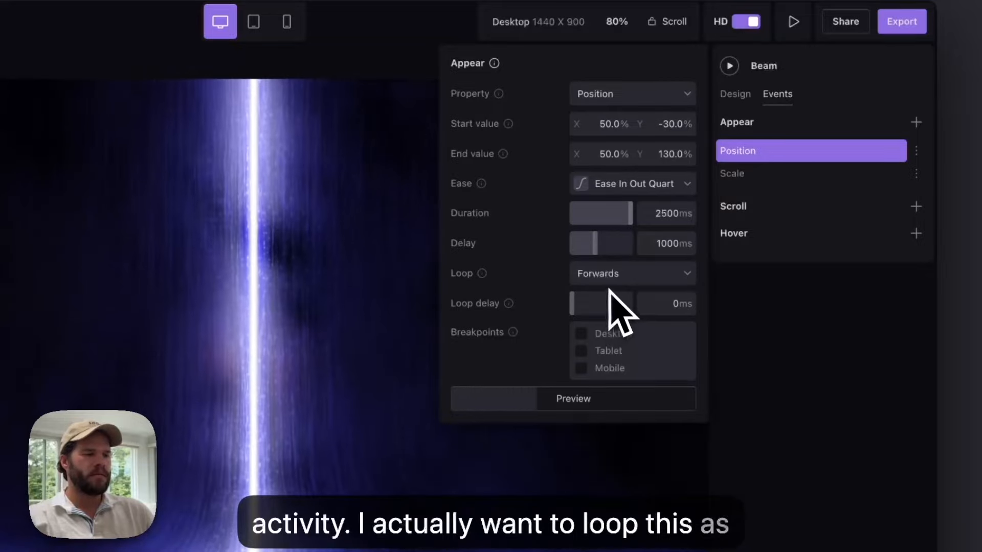
pyautogui.click(648, 303)
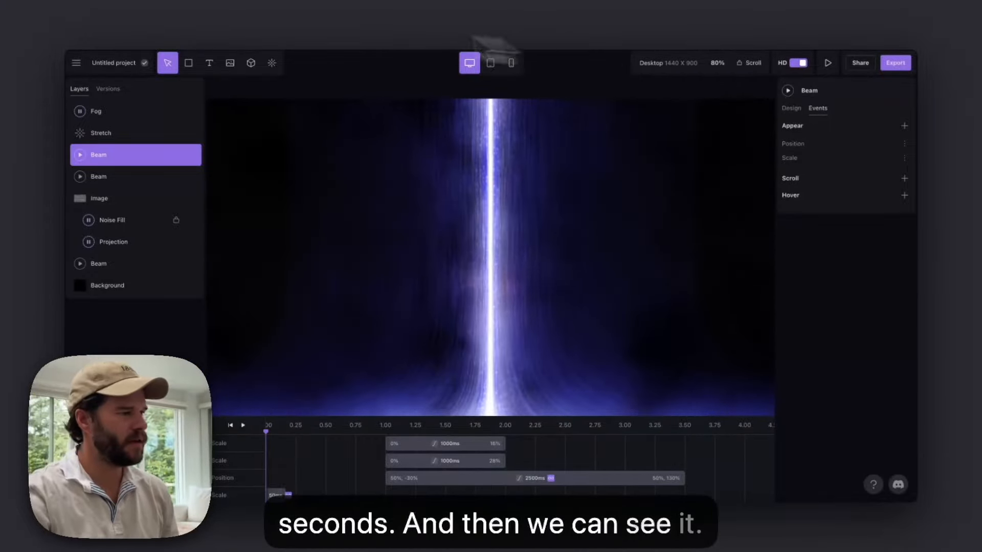
# Shorten the duration of the Beam's looping Scale event to make the flicker faster.
pyautogui.click(279, 499)
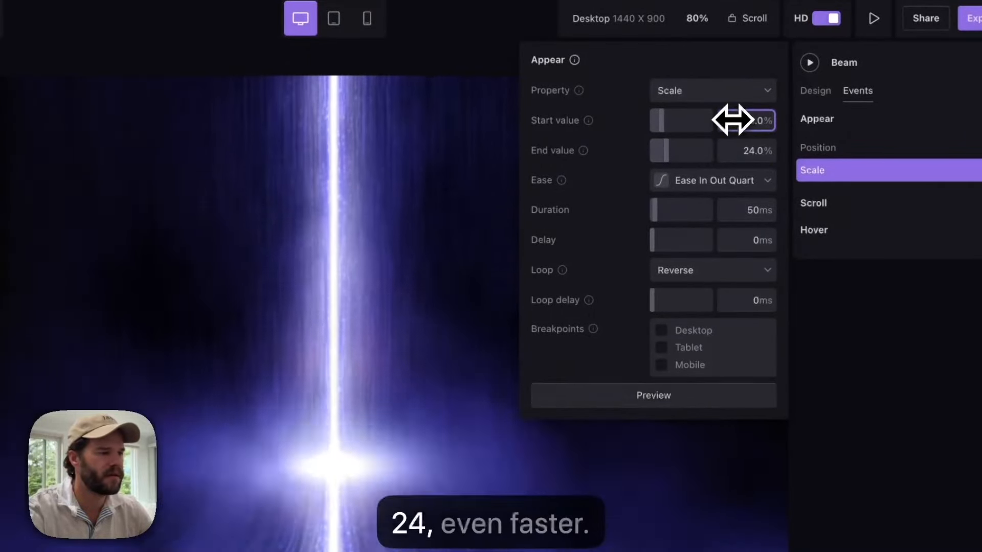
pyautogui.click(735, 210)
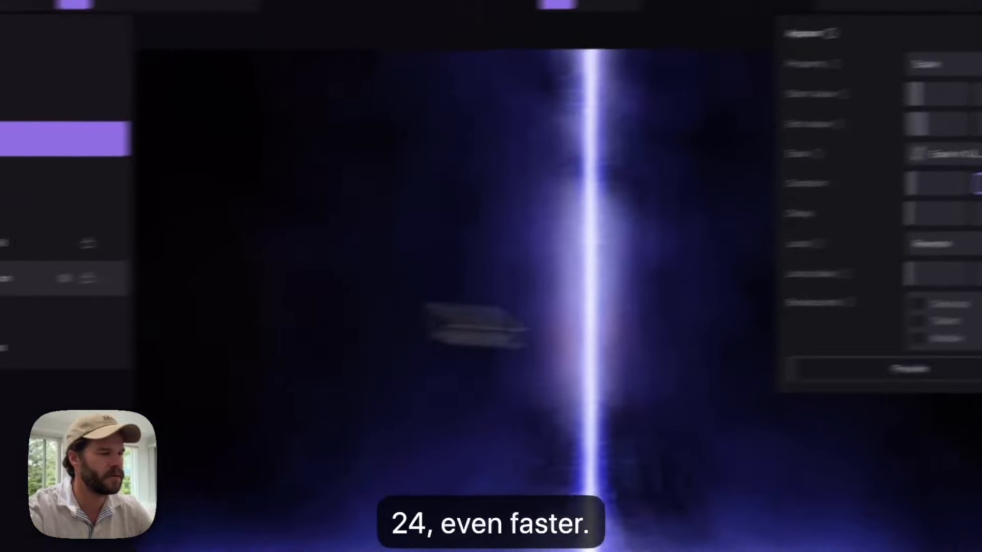
pyautogui.click(813, 376)
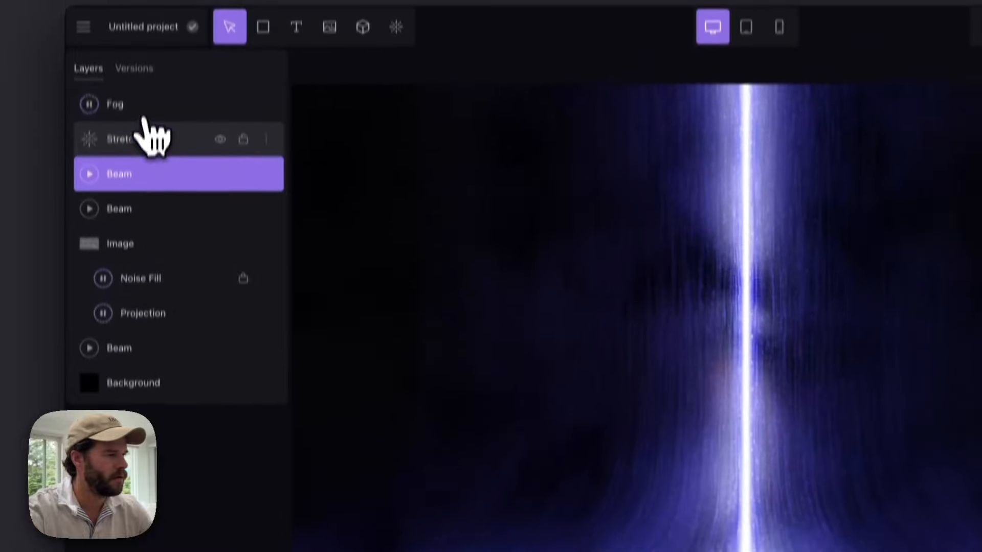
# Set the Fog's chromatic dispersion to 39% and preview the whole scene before returning to the editor.
pyautogui.click(137, 105)
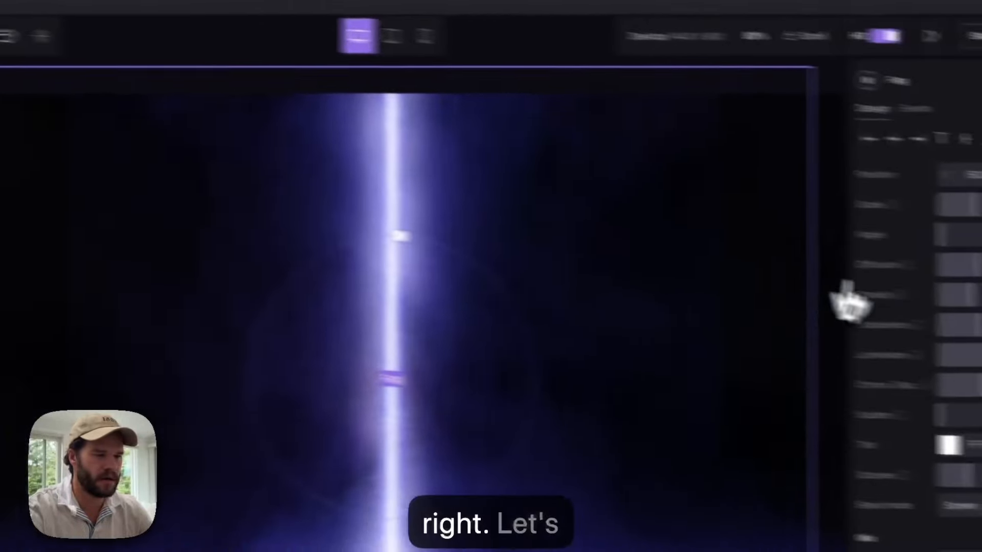
pyautogui.moveTo(818, 369); pyautogui.dragTo(808, 369)
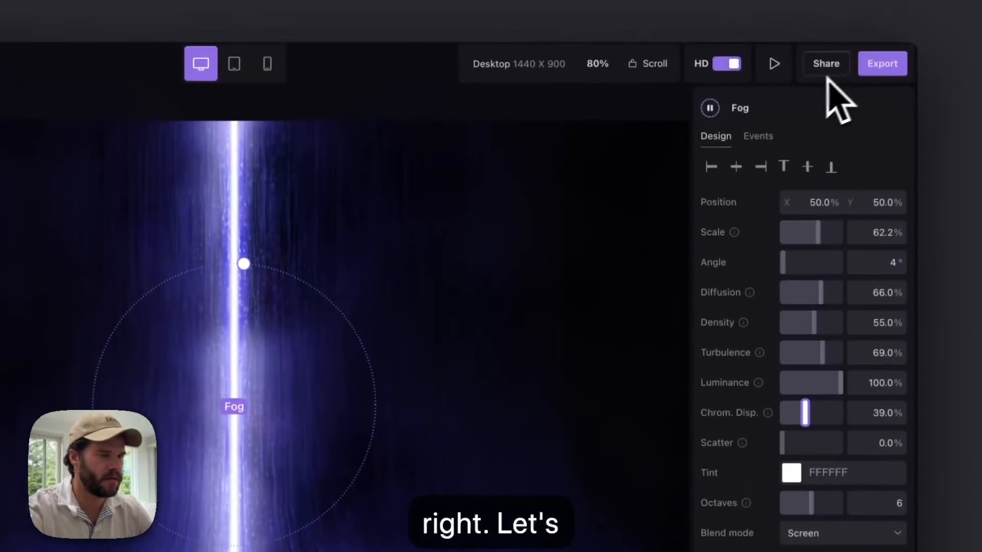
pyautogui.click(776, 18)
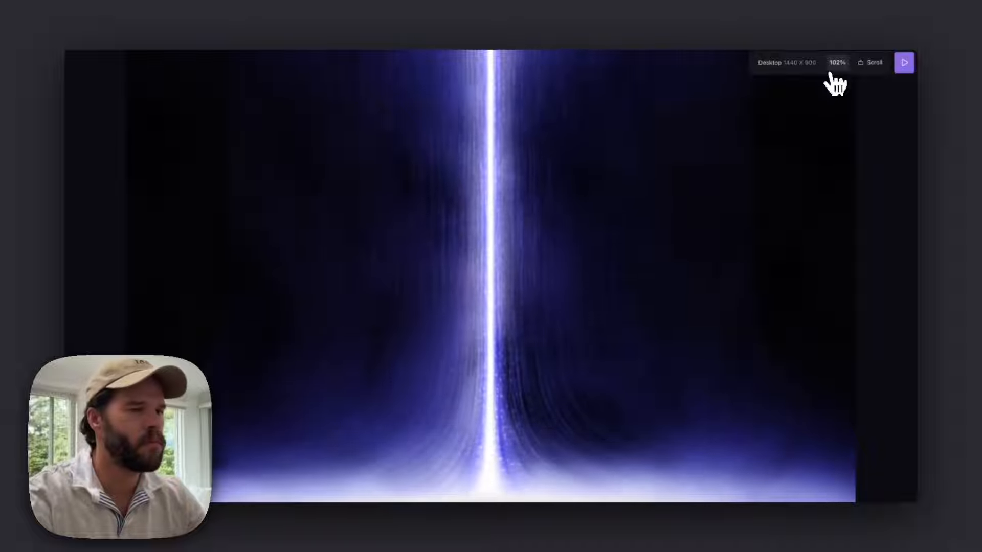
pyautogui.click(904, 62)
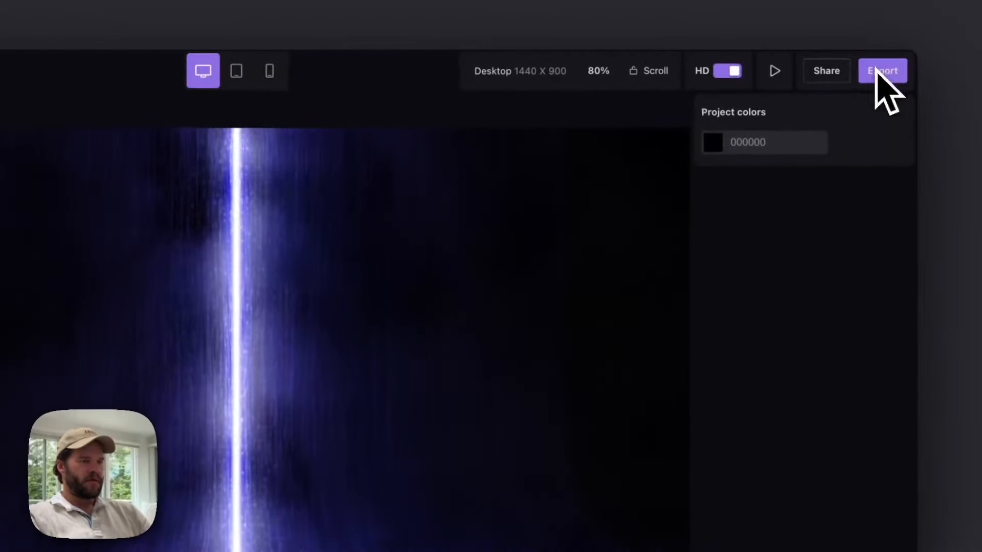
# Go to the project's Embed export options and open the scene for optimization.
pyautogui.click(881, 71)
pyautogui.click(588, 164)
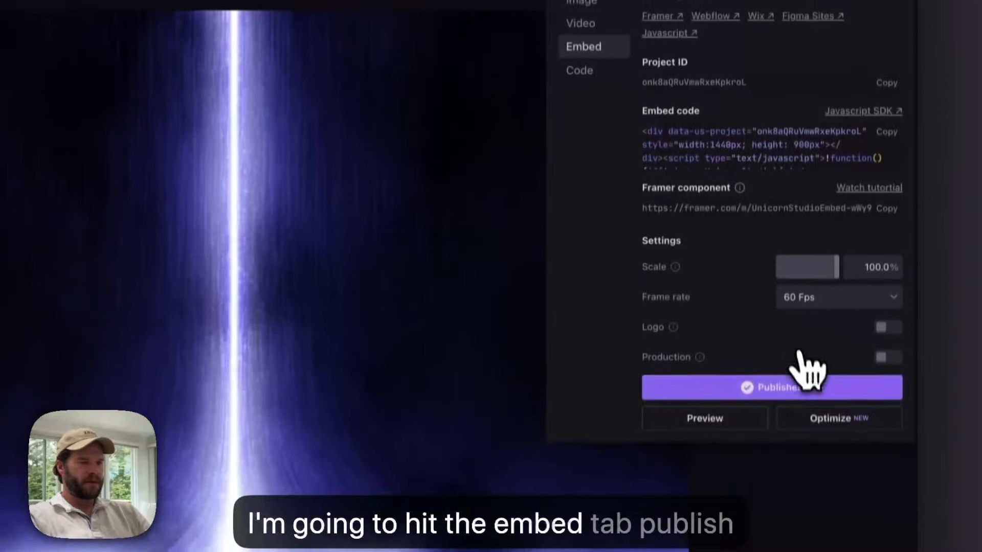
pyautogui.click(819, 416)
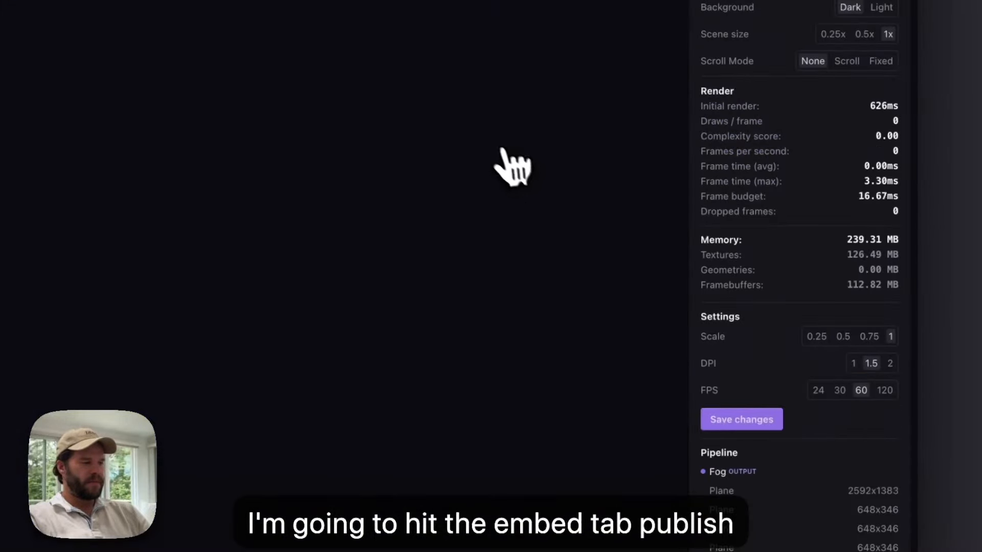
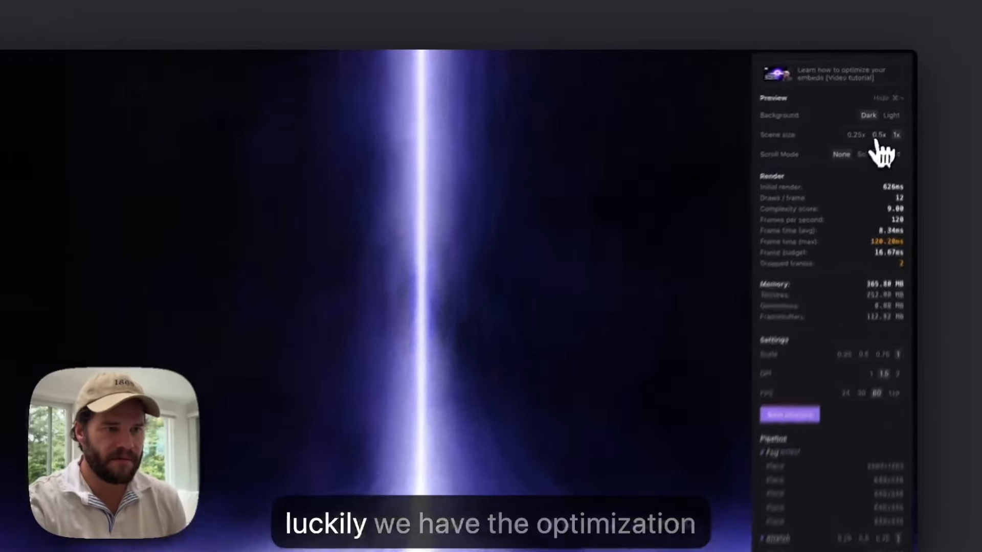
# Preview the embed at 0.5x scene size with Scroll mode and a light background, and return to Dark and 1x.
pyautogui.click(885, 123)
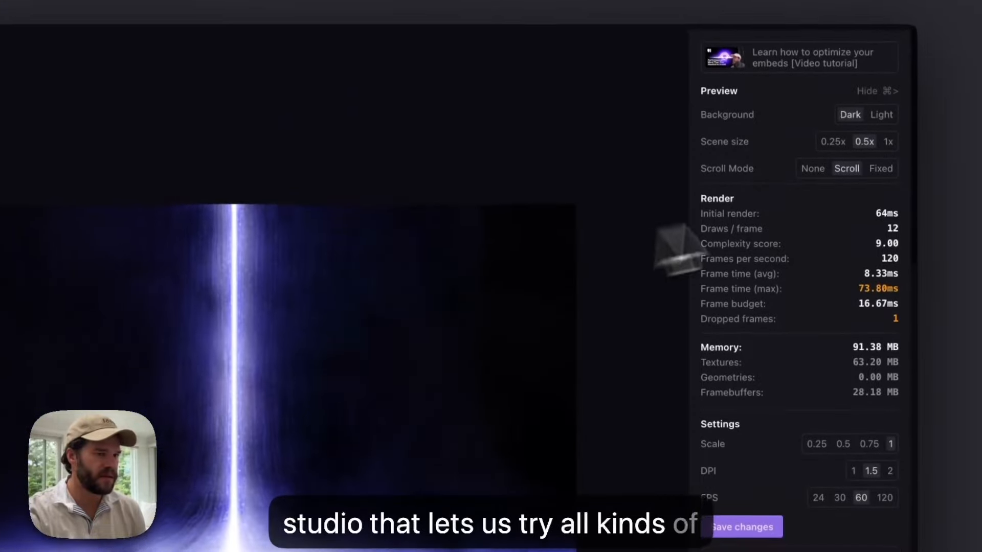
pyautogui.click(881, 153)
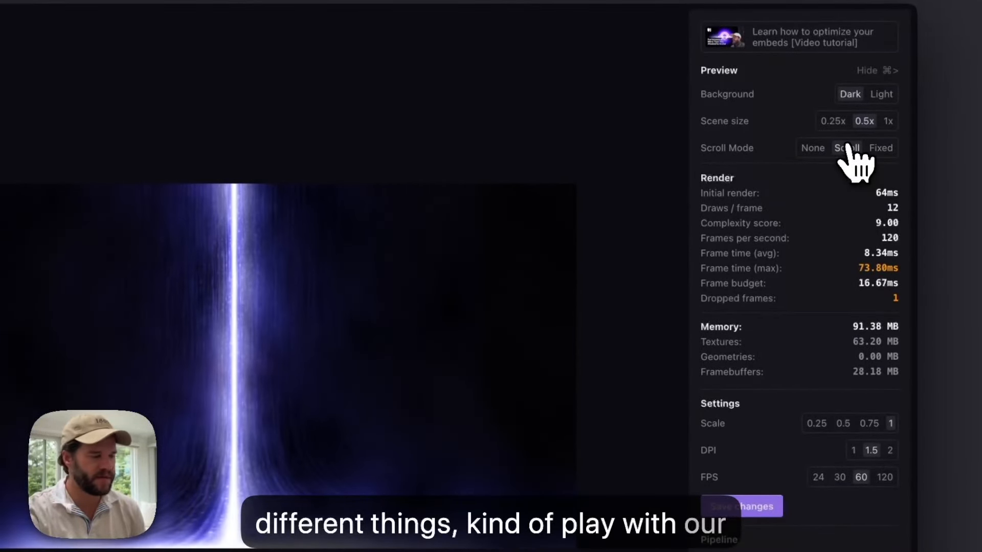
pyautogui.click(883, 95)
pyautogui.click(853, 96)
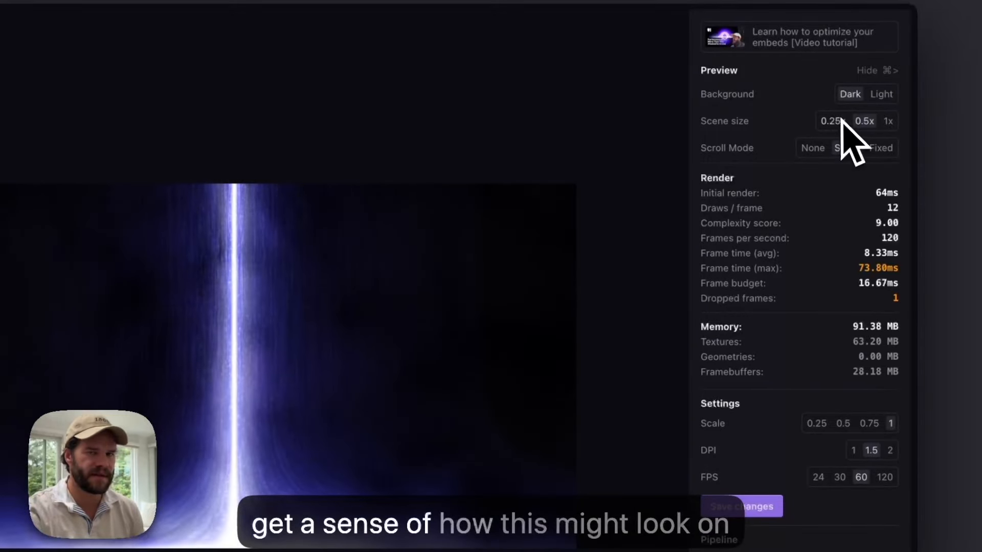
pyautogui.click(889, 122)
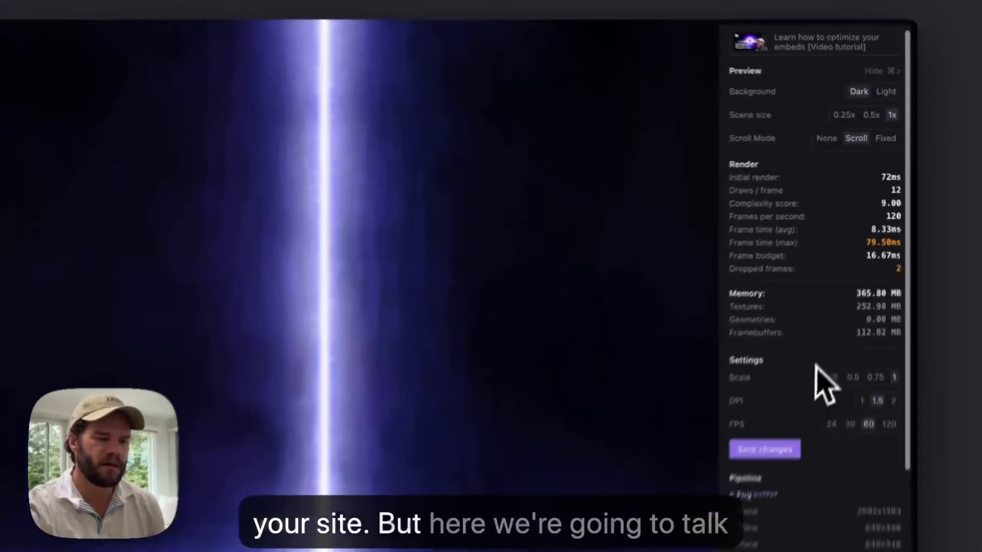
# Try a render Scale of 0.5, compare the plane sizes in the pipeline, and restore the Scale to 1.
pyautogui.scroll(-5, 823, 389)
pyautogui.scroll(2, 791, 366)
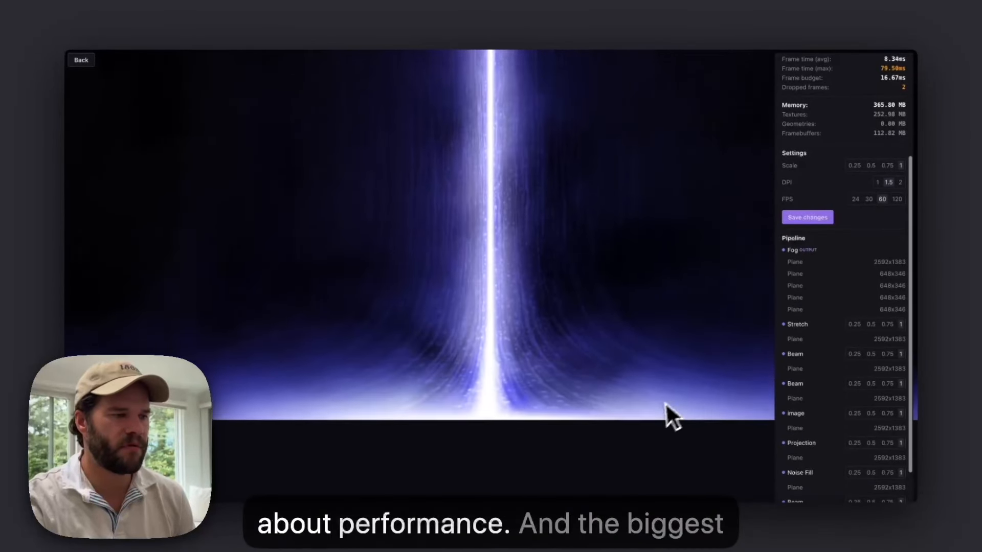
pyautogui.scroll(2, 844, 322)
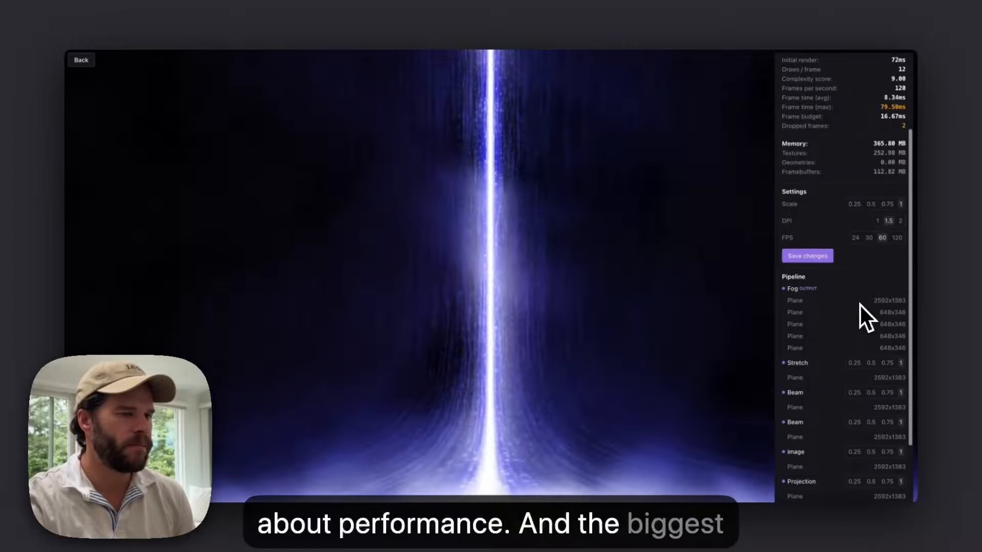
pyautogui.scroll(1, 885, 204)
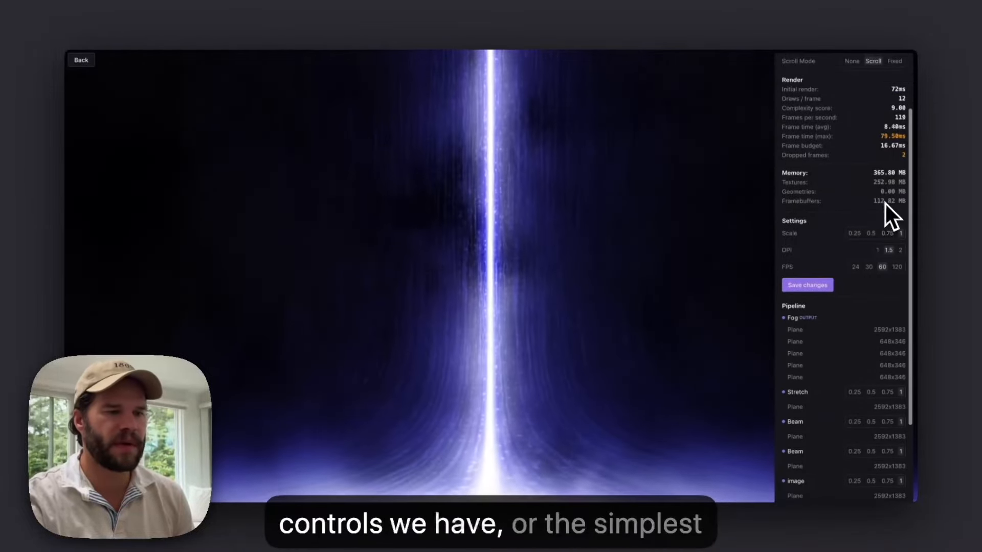
pyautogui.scroll(1, 873, 232)
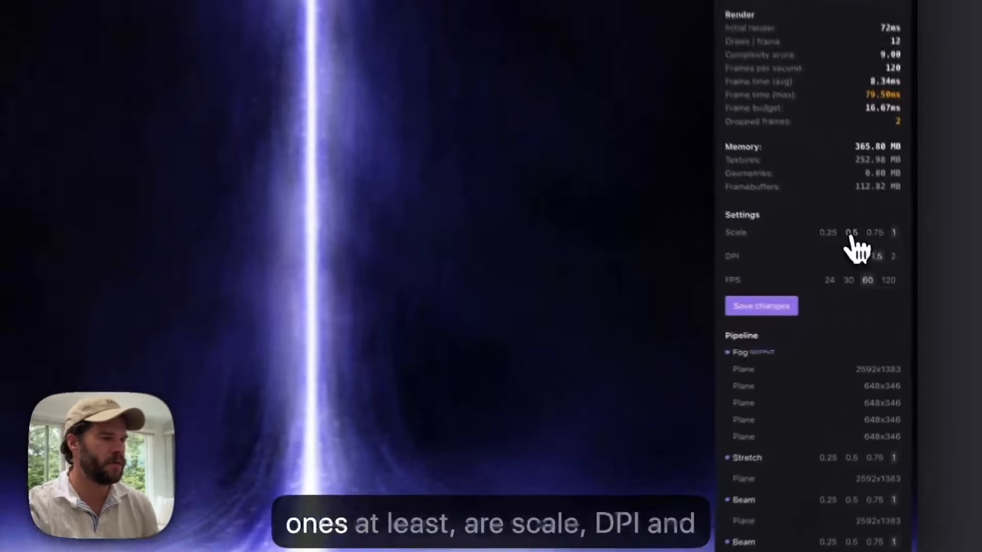
pyautogui.click(875, 266)
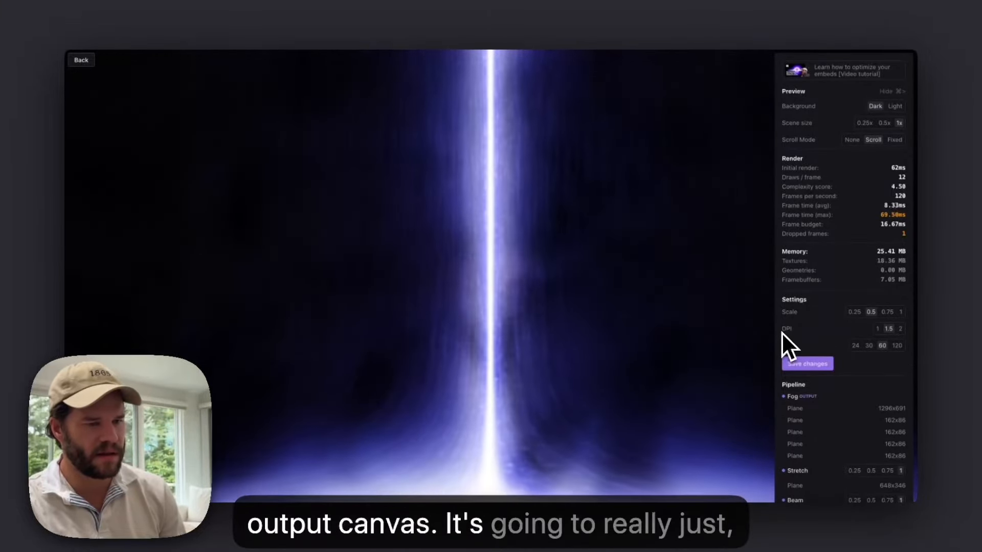
pyautogui.scroll(-4, 818, 377)
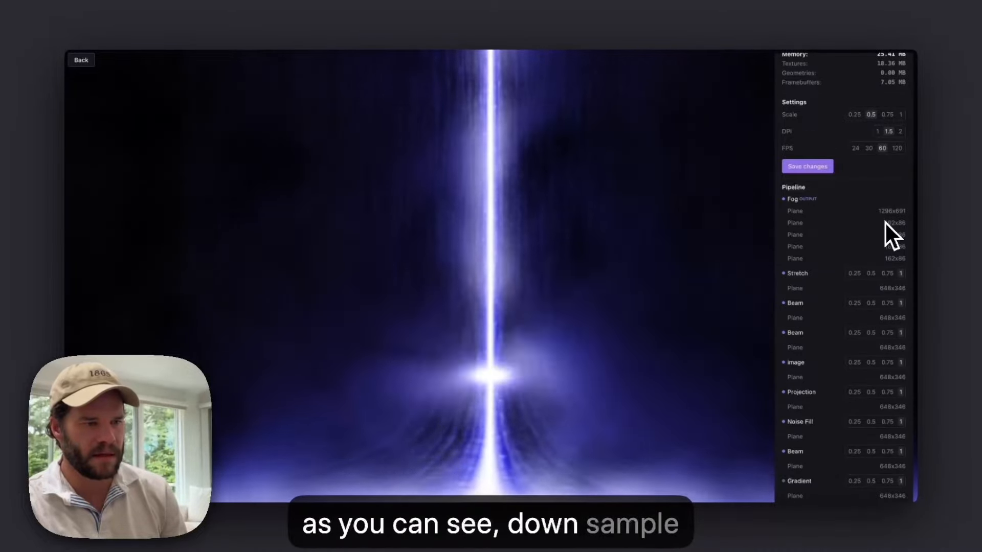
pyautogui.scroll(4, 871, 349)
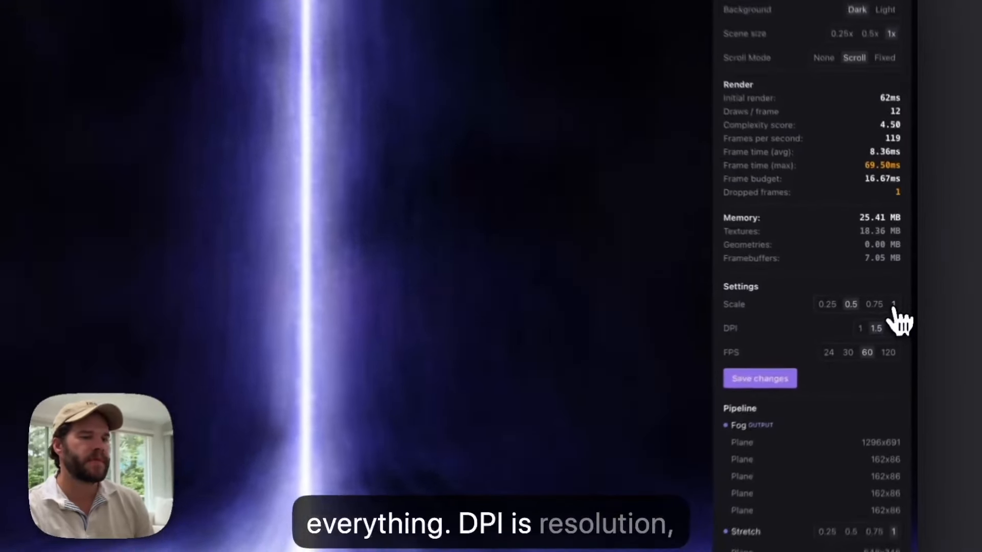
pyautogui.click(900, 295)
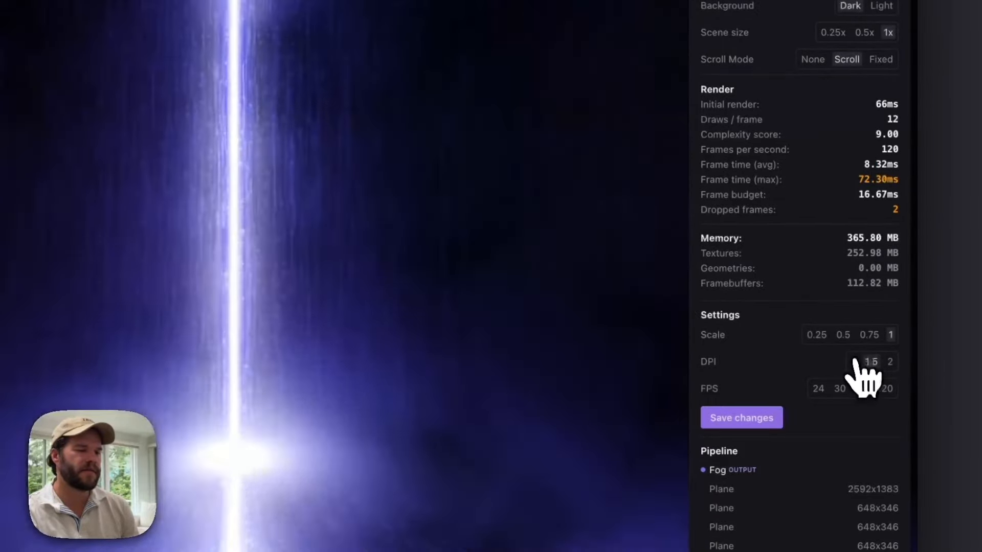
# Try a DPI of 1, check its effect on the pipeline and memory, and set the DPI back to 1.5.
pyautogui.click(854, 362)
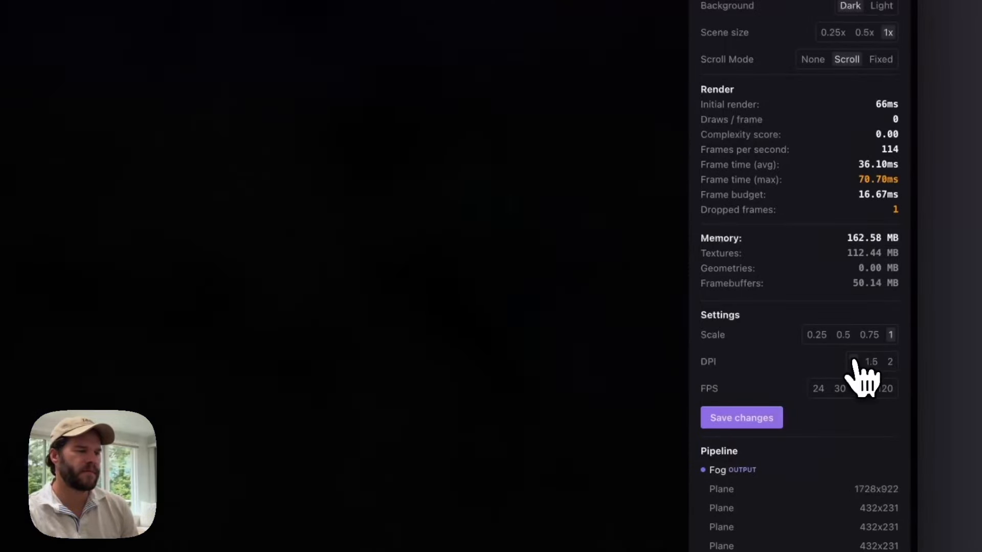
pyautogui.scroll(-7, 856, 225)
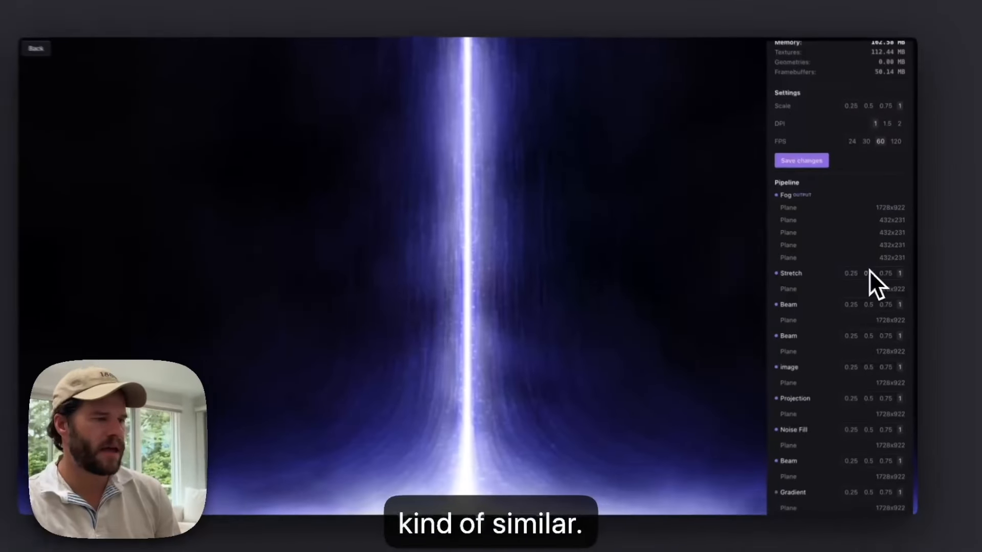
pyautogui.scroll(7, 869, 270)
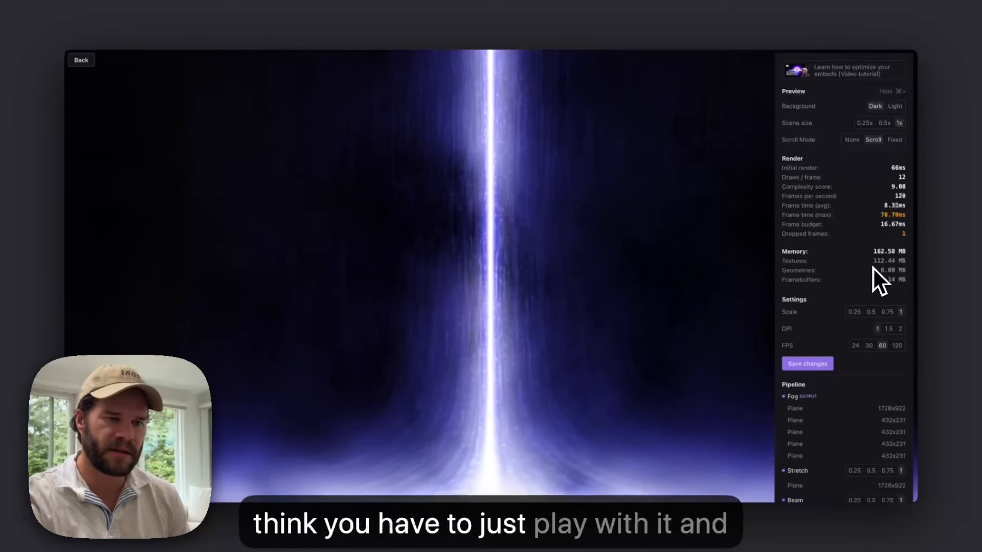
pyautogui.click(889, 329)
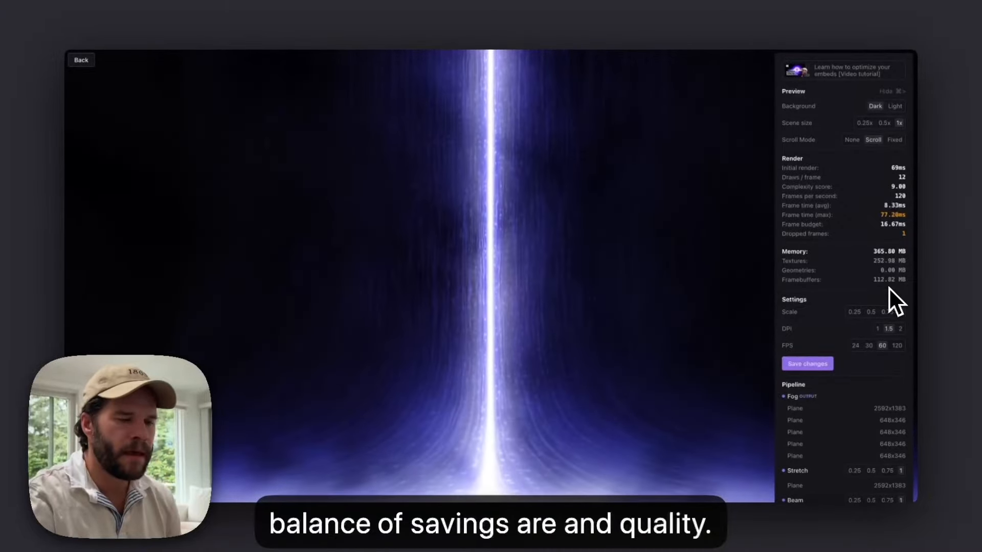
# Examine the effects listed in the render pipeline and the draws per frame they add up to.
pyautogui.scroll(-5, 889, 289)
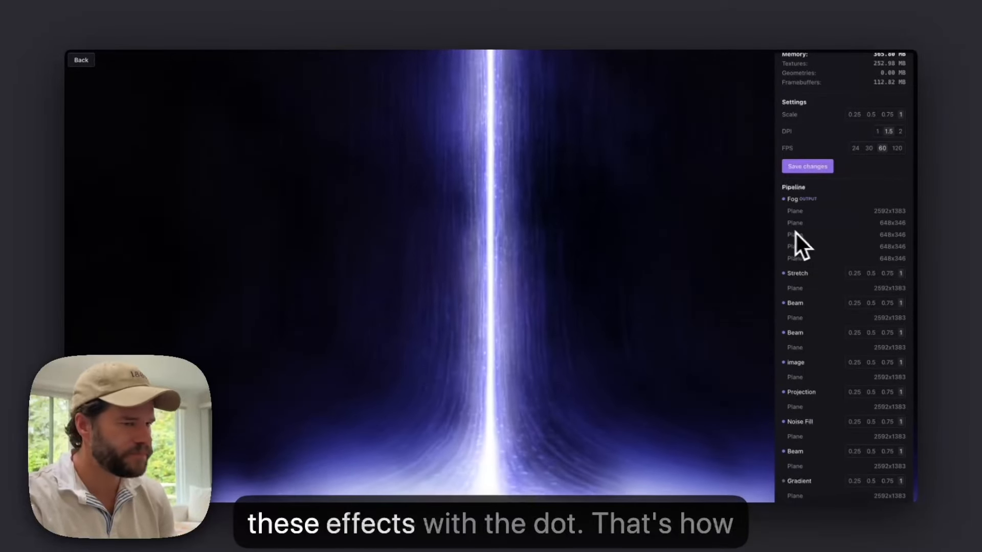
pyautogui.scroll(5, 815, 225)
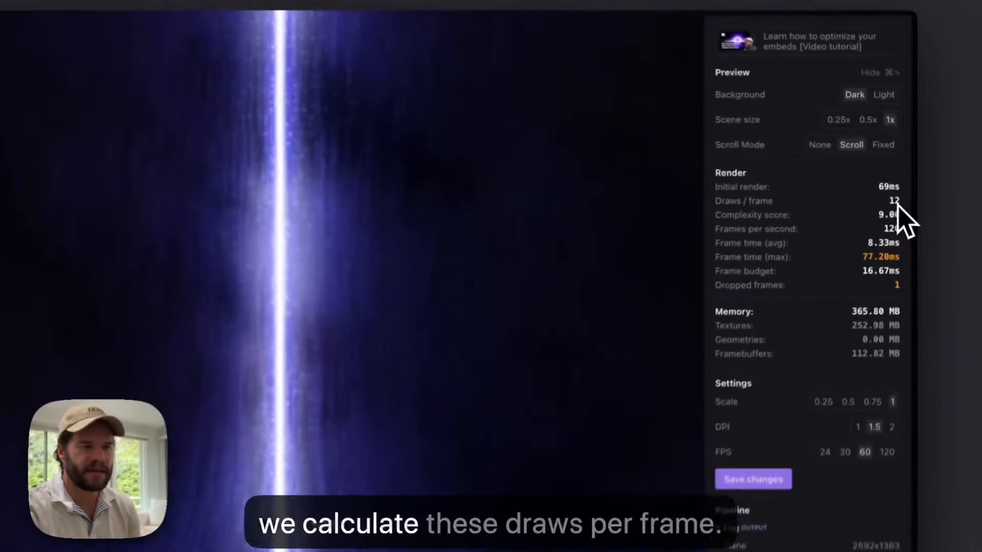
pyautogui.doubleClick(902, 178)
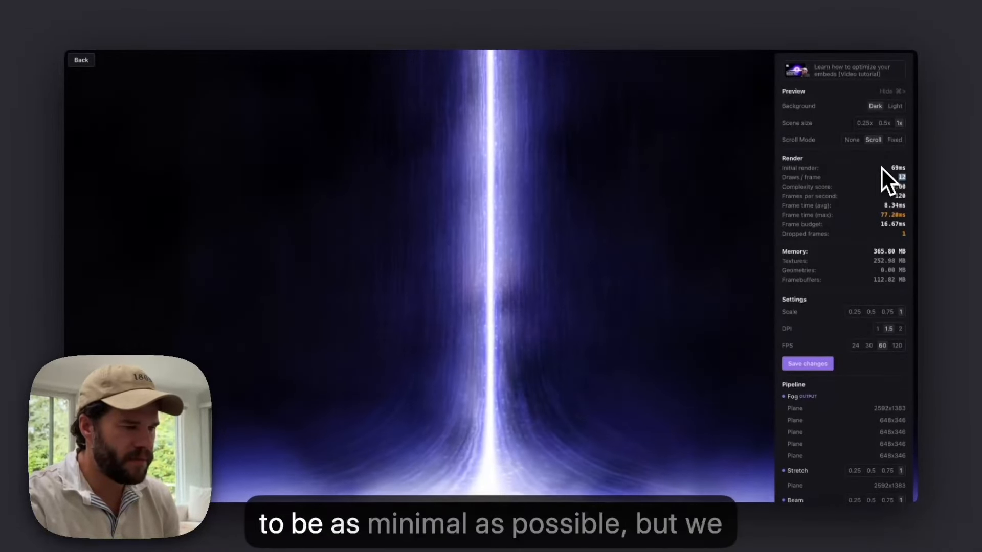
# Set the render scale of the Gradient effect in the pipeline to 0.25.
pyautogui.scroll(-5, 882, 166)
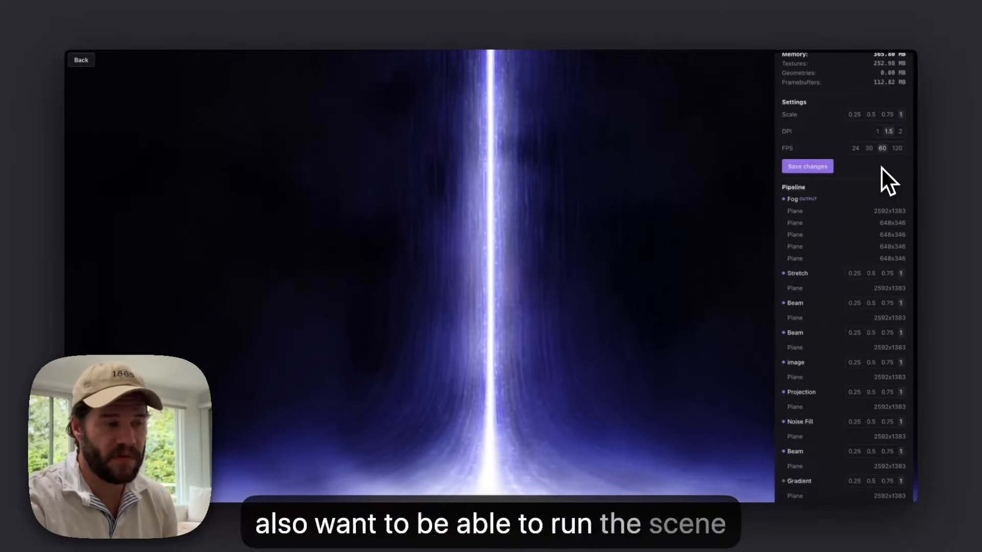
pyautogui.click(854, 481)
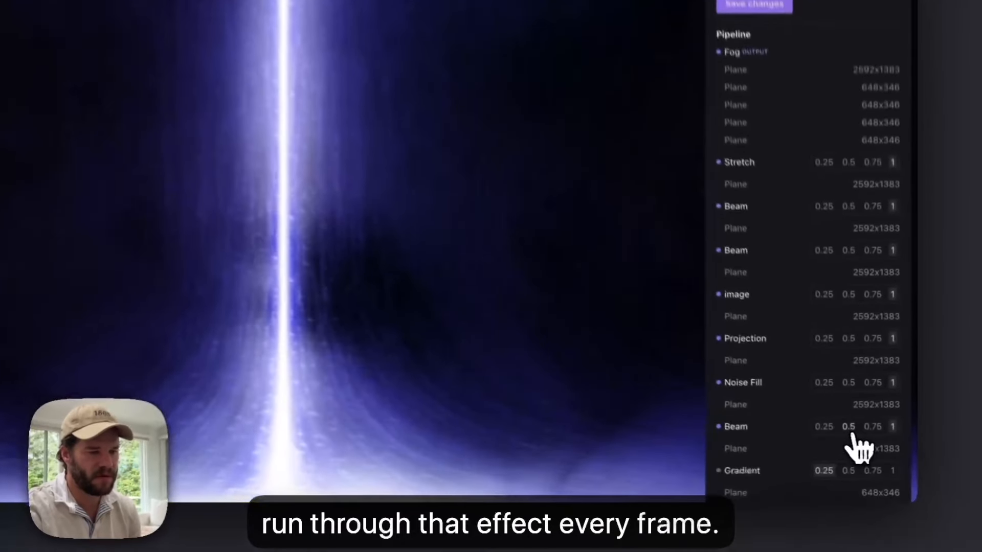
# Try a render scale of 0.5 for Stretch, all three Beams, Image, Projection and Noise Fill in the pipeline.
pyautogui.click(849, 428)
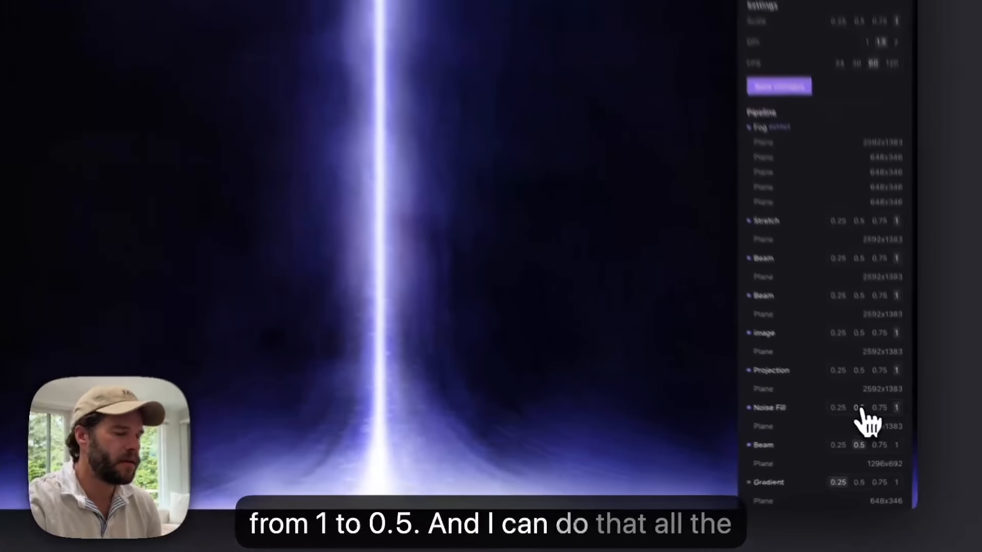
pyautogui.click(871, 423)
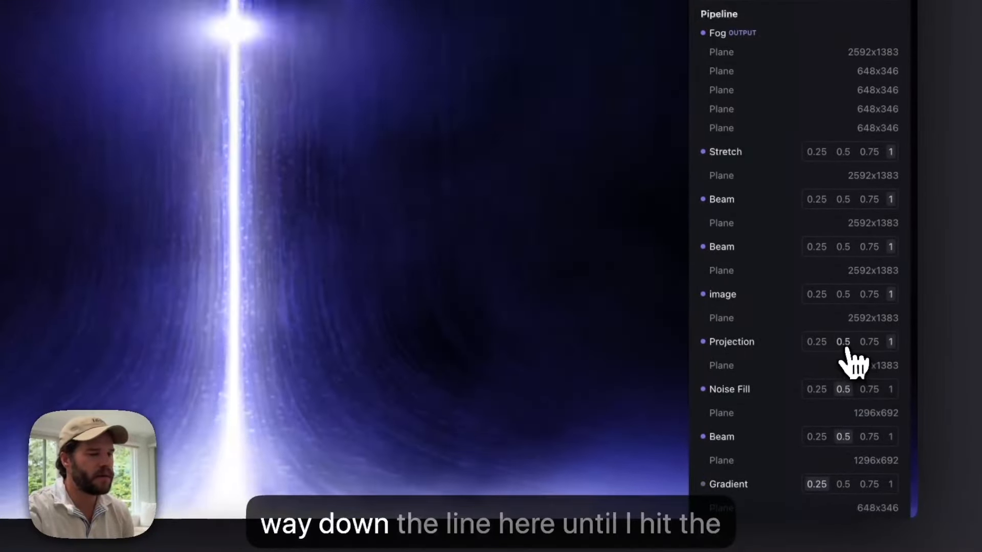
pyautogui.click(844, 342)
pyautogui.click(844, 295)
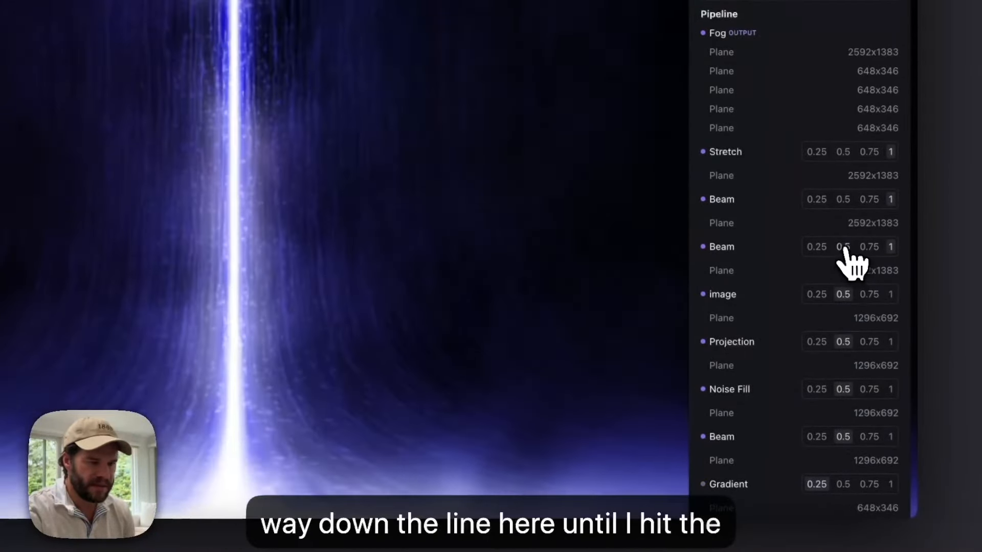
pyautogui.click(843, 248)
pyautogui.scroll(2, 845, 249)
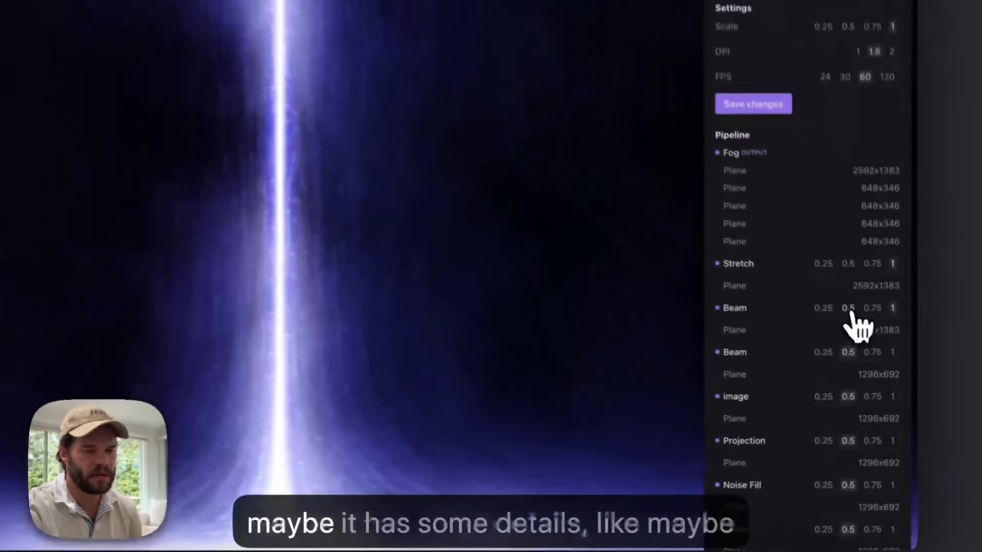
pyautogui.click(871, 341)
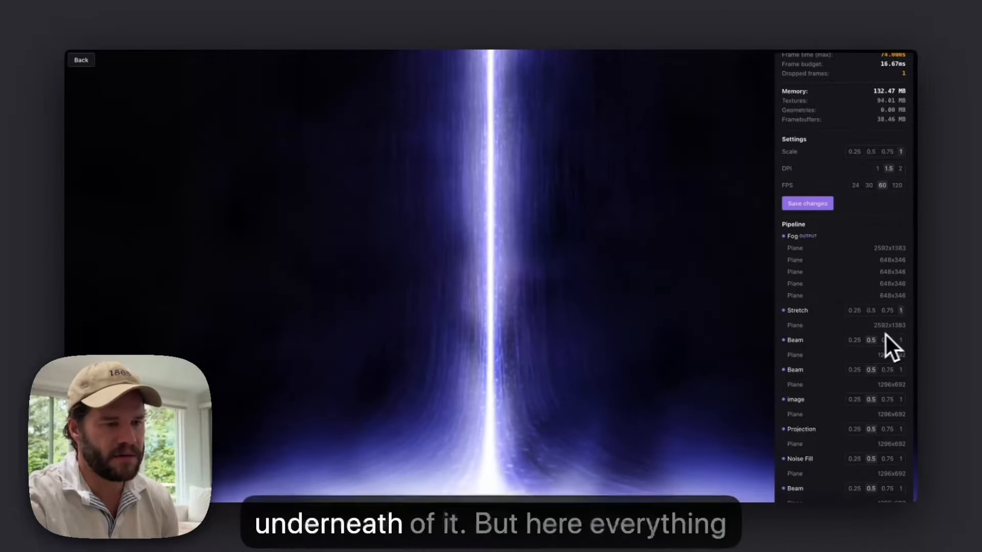
pyautogui.scroll(1, 876, 334)
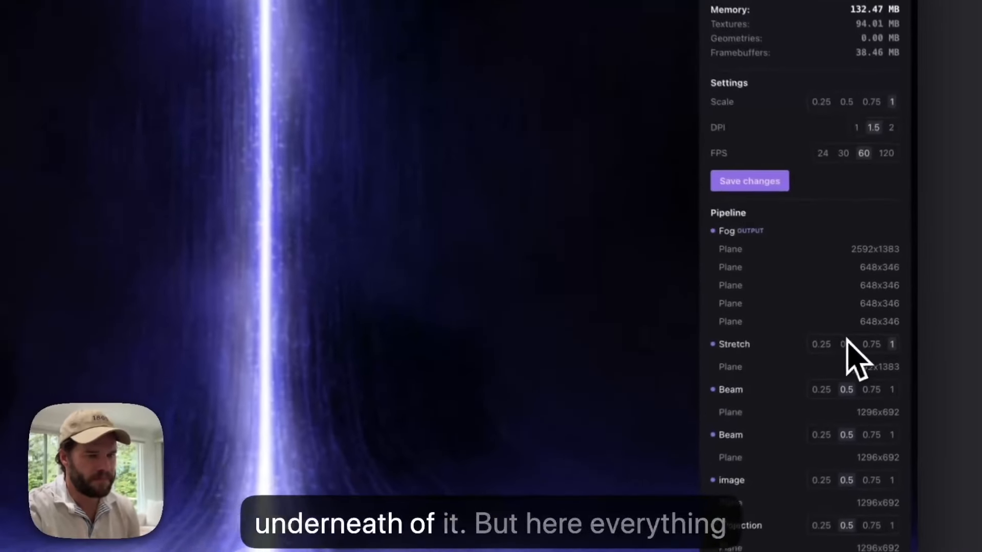
pyautogui.click(871, 333)
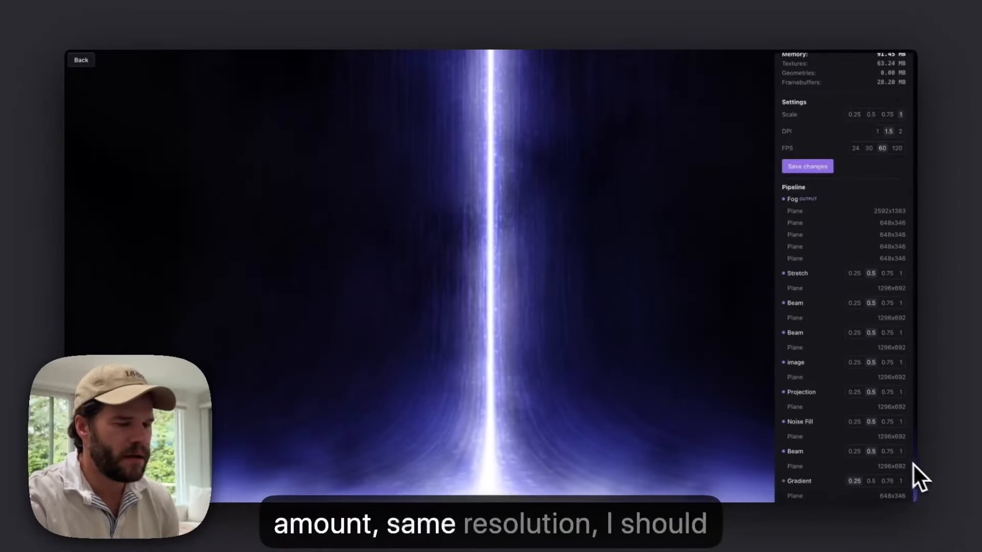
# Restore the render scale of the Beams, Noise Fill, Projection, Image and Stretch to 1, leaving the Gradient's scale alone.
pyautogui.click(901, 453)
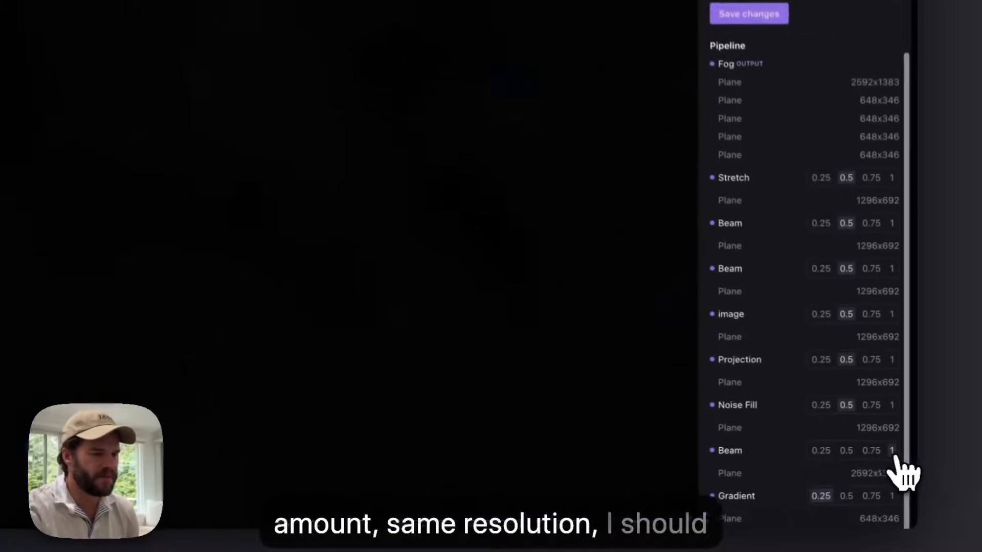
pyautogui.click(892, 404)
pyautogui.click(891, 357)
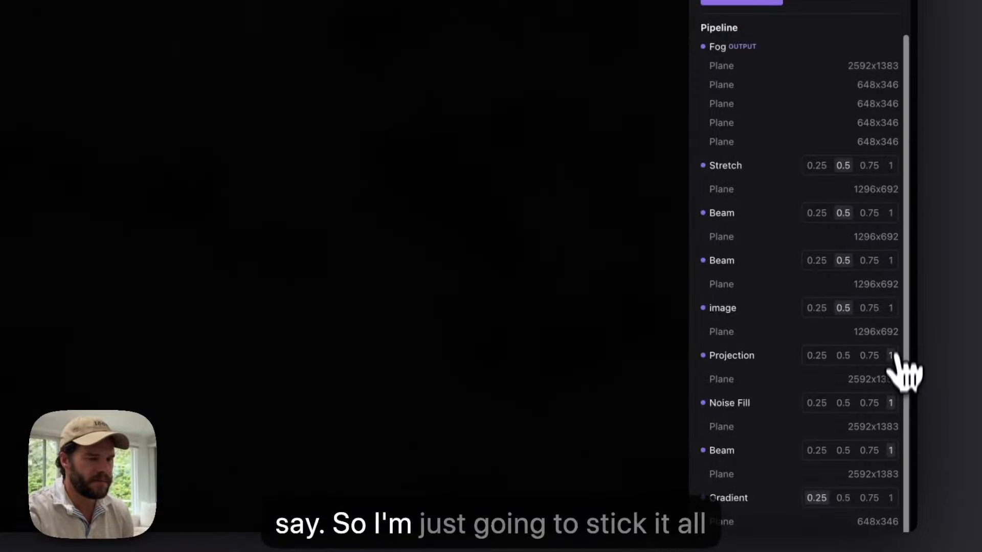
pyautogui.click(892, 308)
pyautogui.click(891, 261)
pyautogui.click(891, 213)
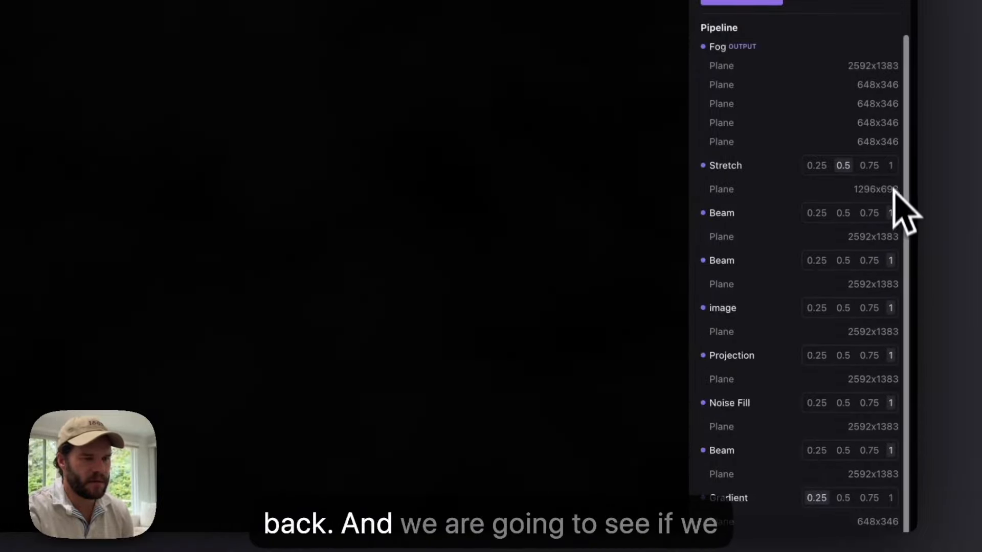
pyautogui.click(891, 165)
# Lower the DPI to 1, check its effect on memory and the pipeline, and save the embed's render settings.
pyautogui.scroll(5, 890, 233)
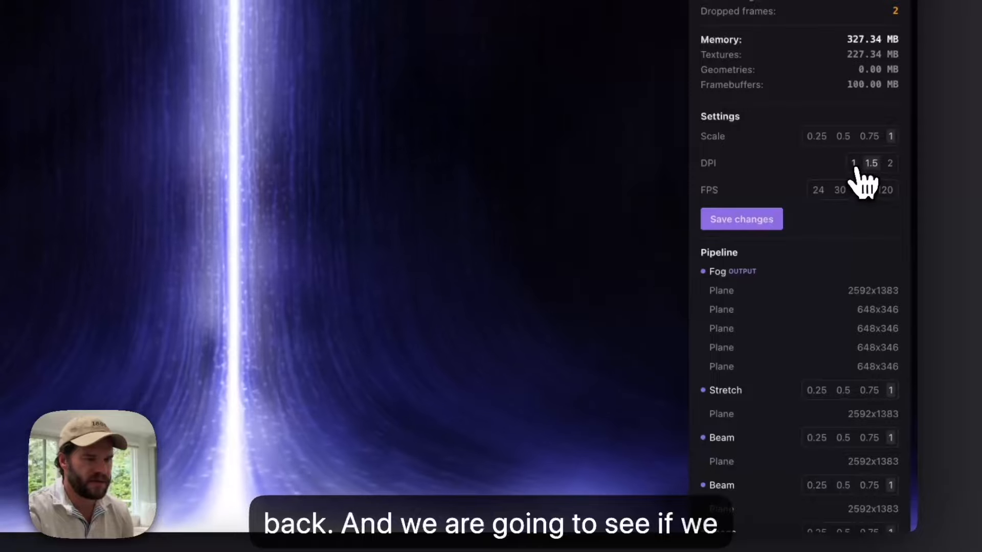
pyautogui.click(853, 163)
pyautogui.scroll(2, 856, 171)
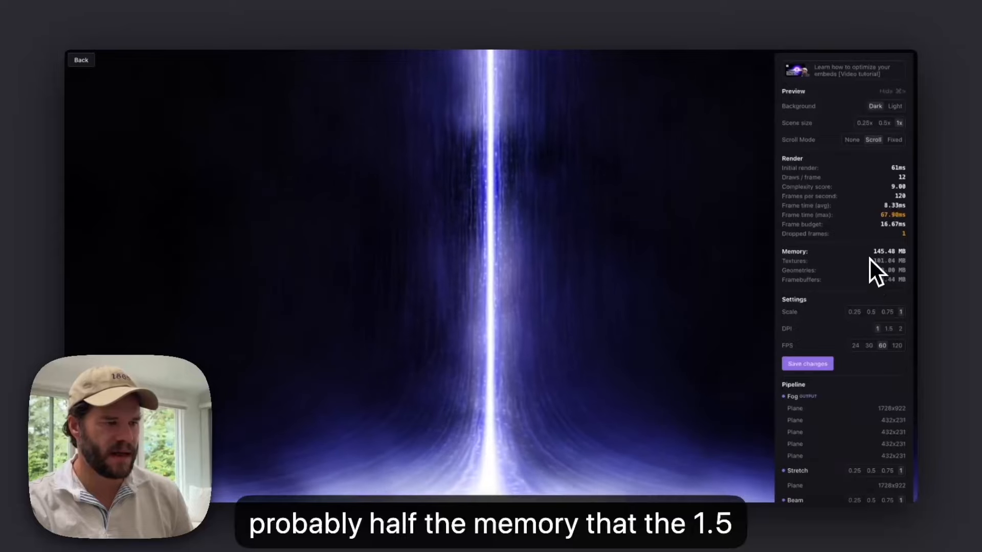
pyautogui.scroll(-4, 870, 258)
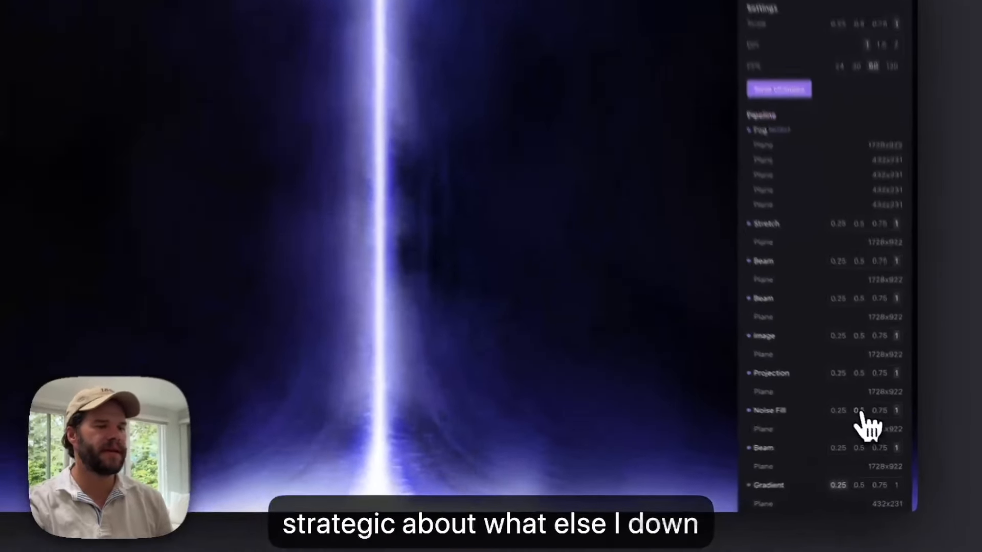
pyautogui.click(871, 422)
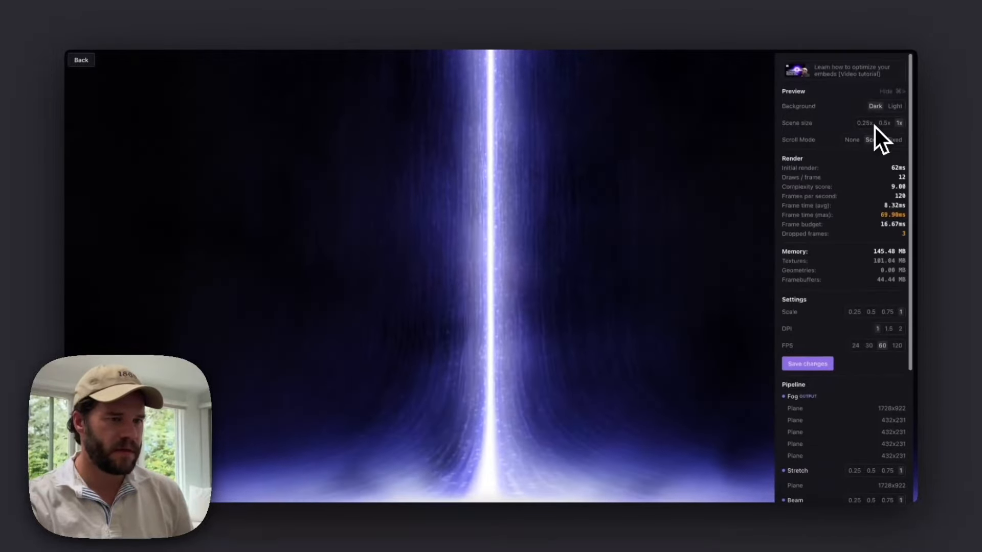
pyautogui.scroll(-4, 874, 125)
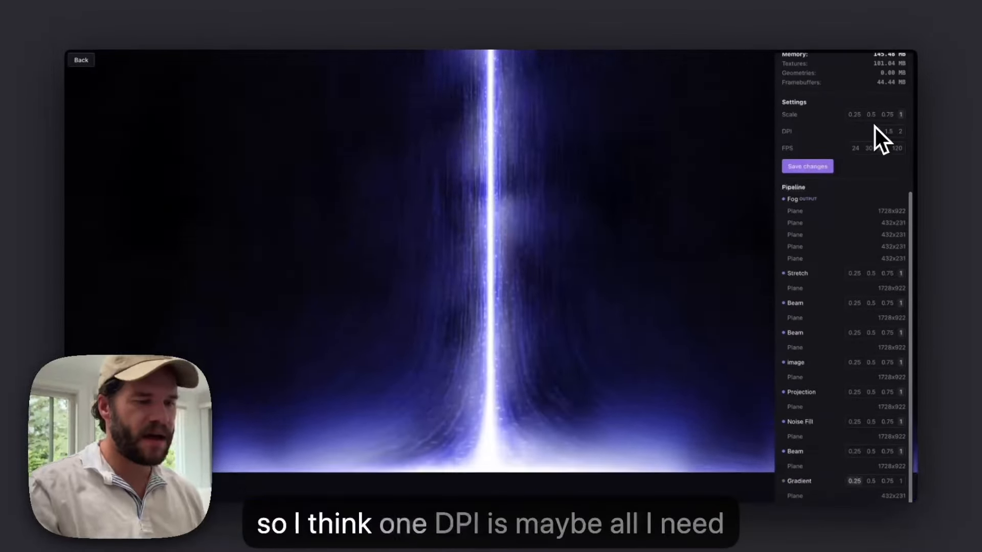
pyautogui.scroll(4, 874, 125)
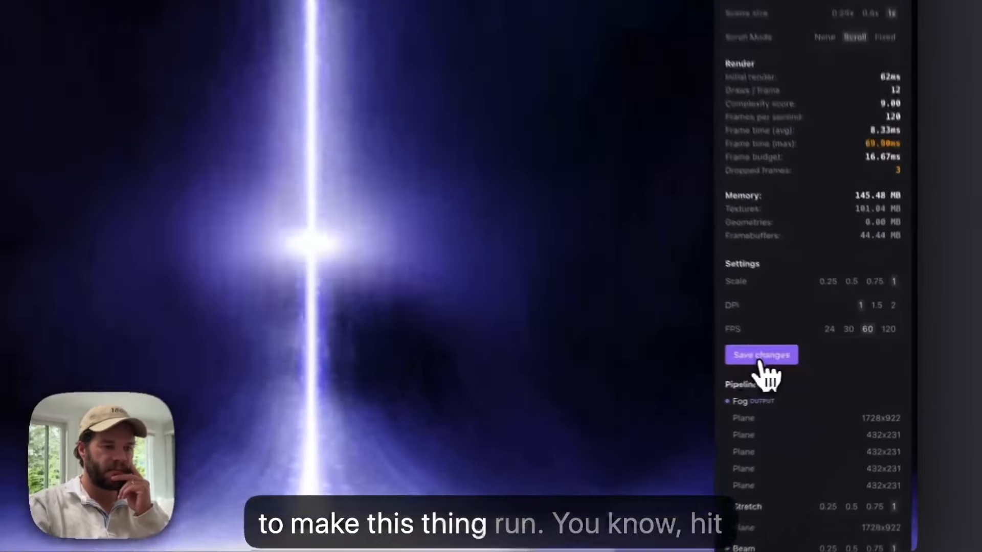
pyautogui.click(808, 364)
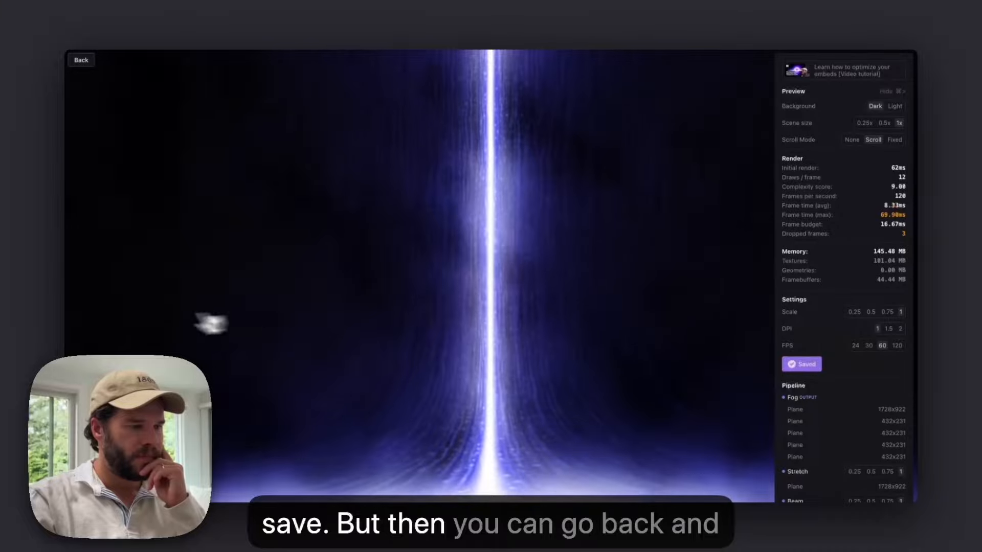
# Return to the scene editor and move one of the two Beam layers above the Image to beneath its Noise Fill.
pyautogui.click(81, 60)
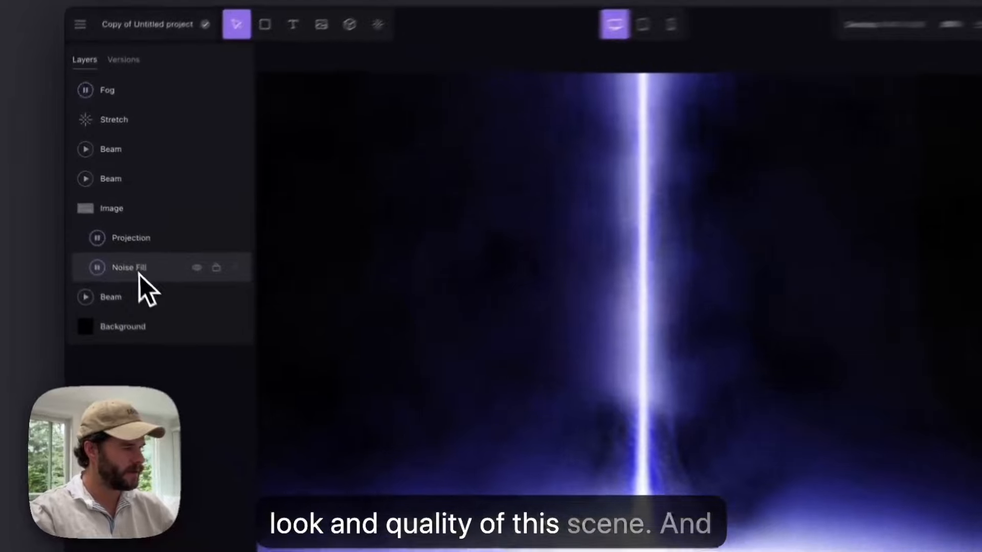
pyautogui.click(115, 242)
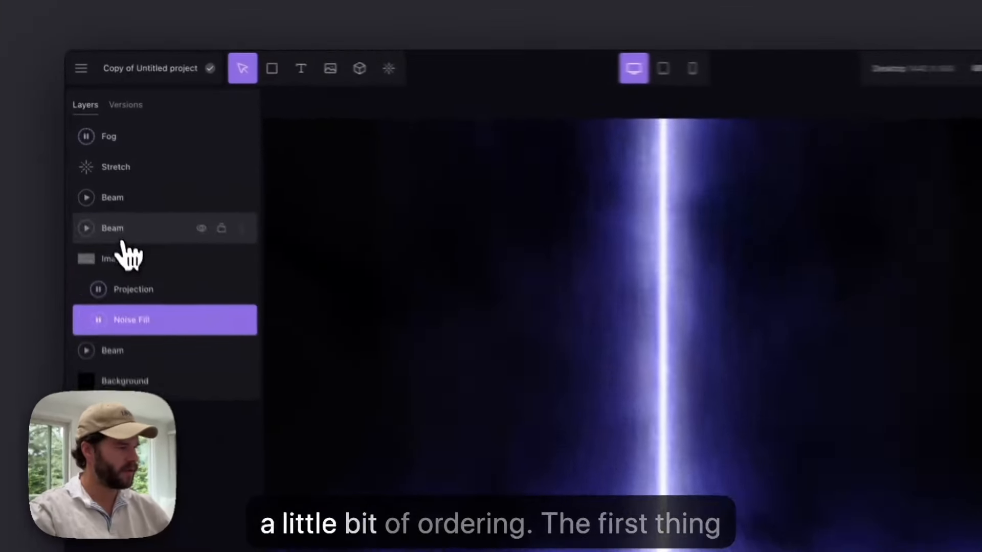
pyautogui.click(102, 177)
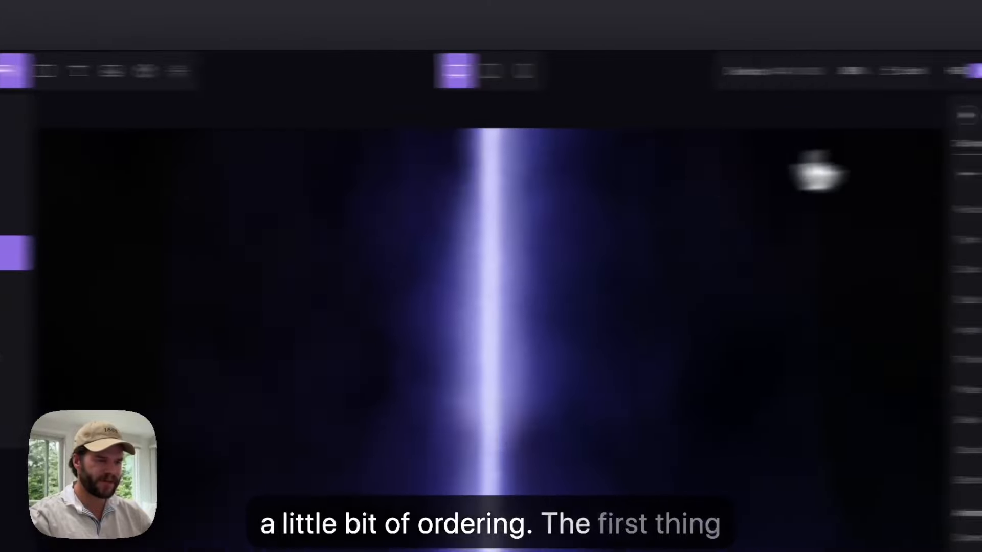
pyautogui.click(796, 143)
pyautogui.click(968, 143)
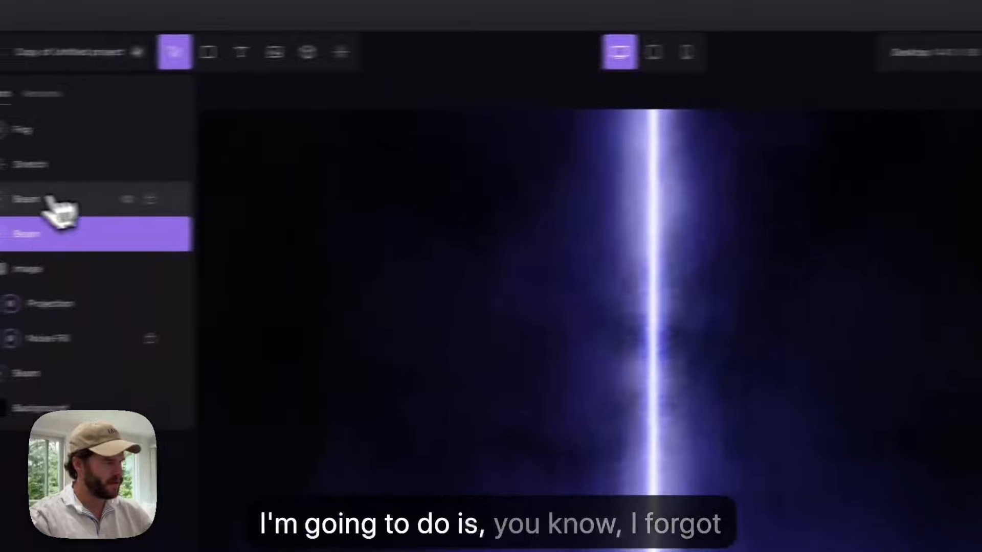
pyautogui.moveTo(47, 199); pyautogui.dragTo(45, 380)
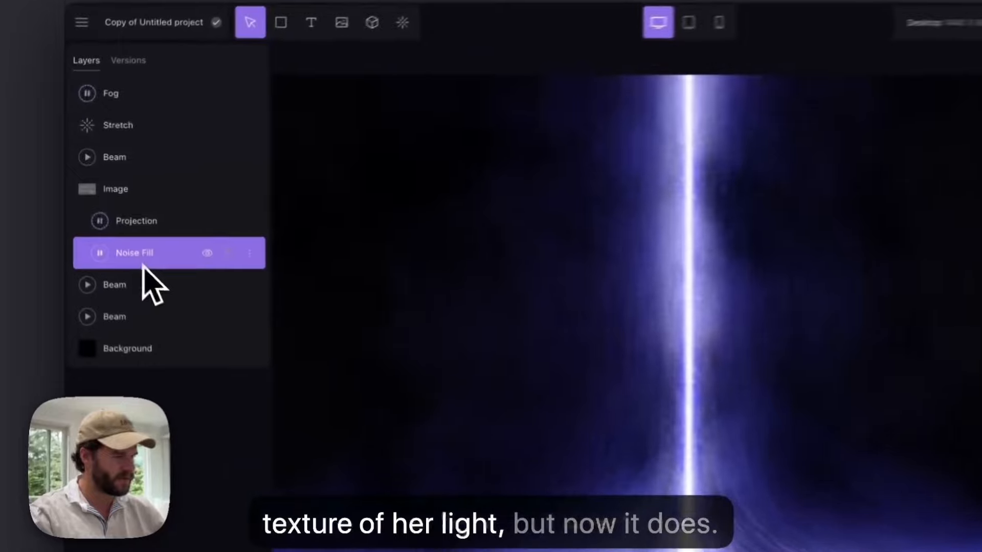
# Change the blend mode of the Noise Fill under the Image layer to Linear Burn.
pyautogui.click(117, 225)
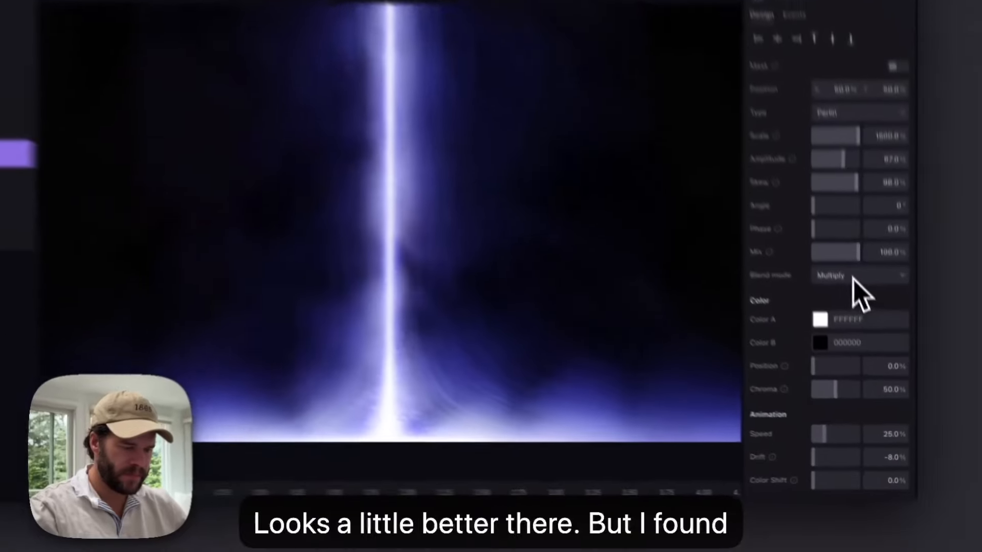
pyautogui.click(880, 319)
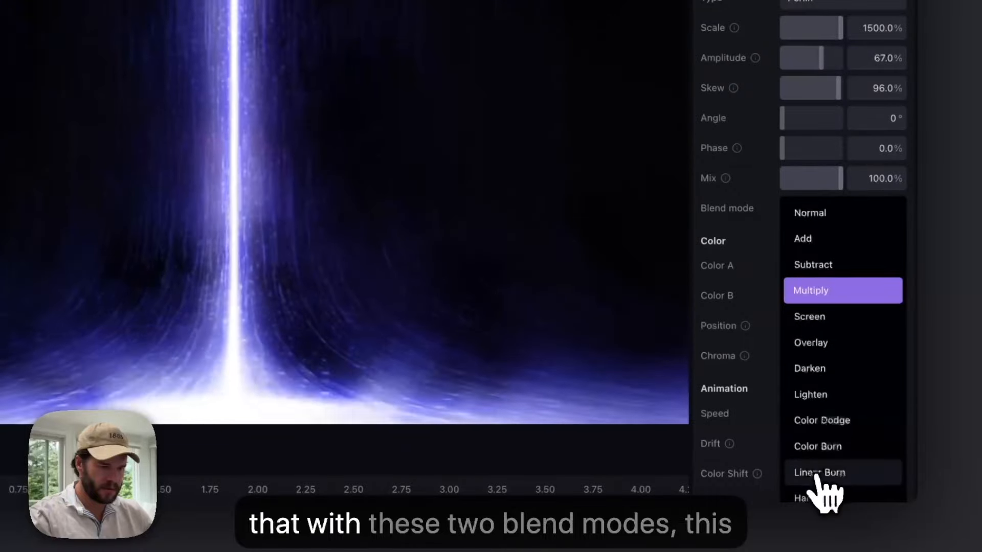
pyautogui.click(819, 473)
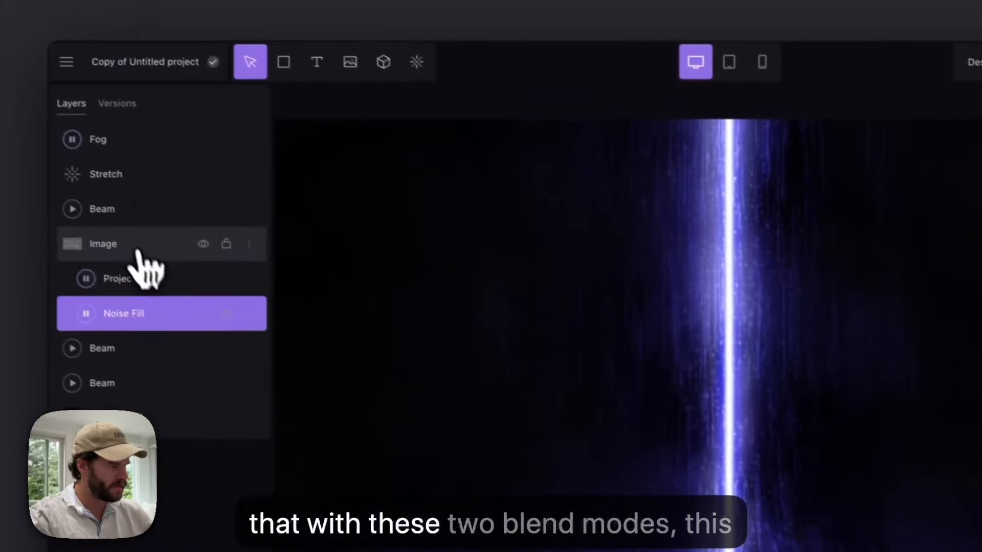
# Set the Image layer's blend mode to Color Dodge, then narrow it to 83.8% width and centre it horizontally.
pyautogui.click(138, 250)
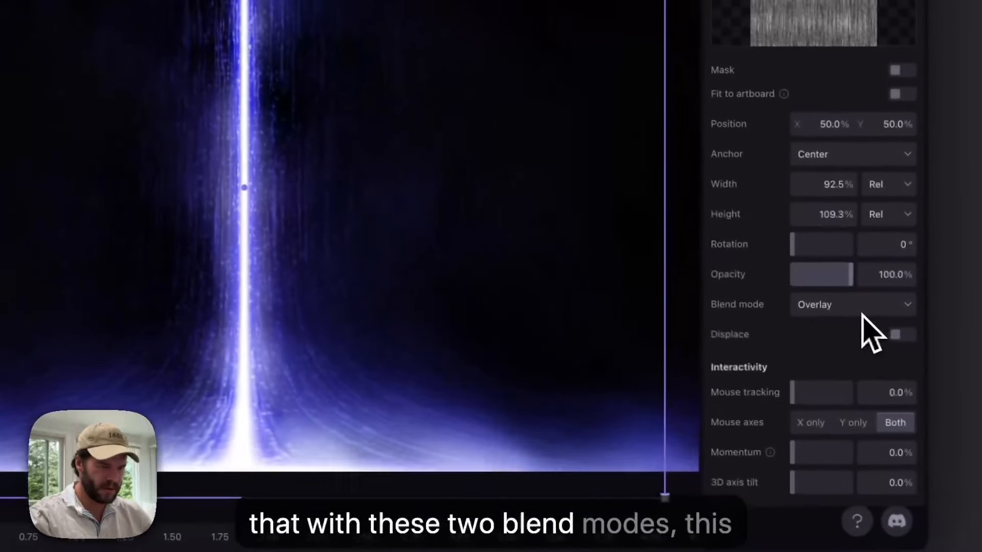
pyautogui.click(864, 313)
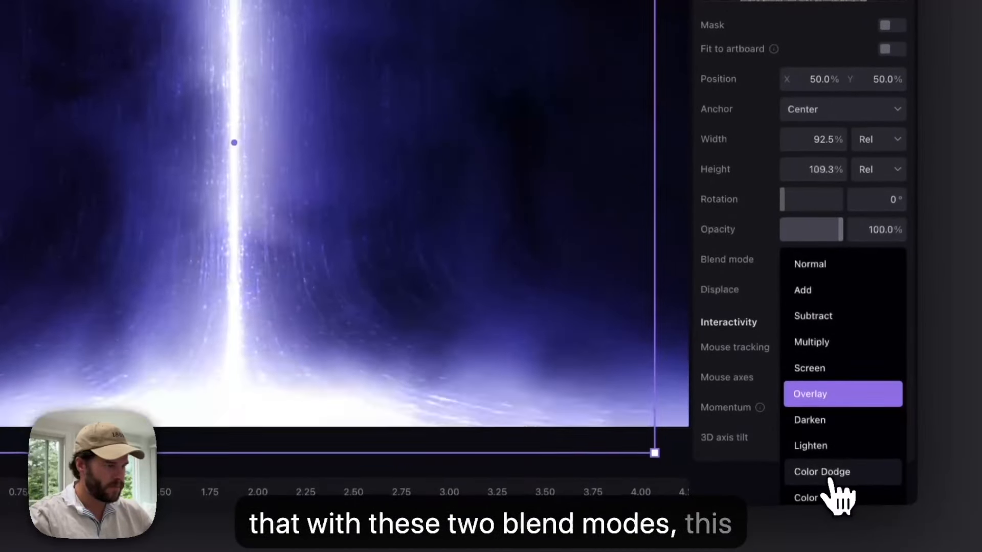
pyautogui.click(831, 481)
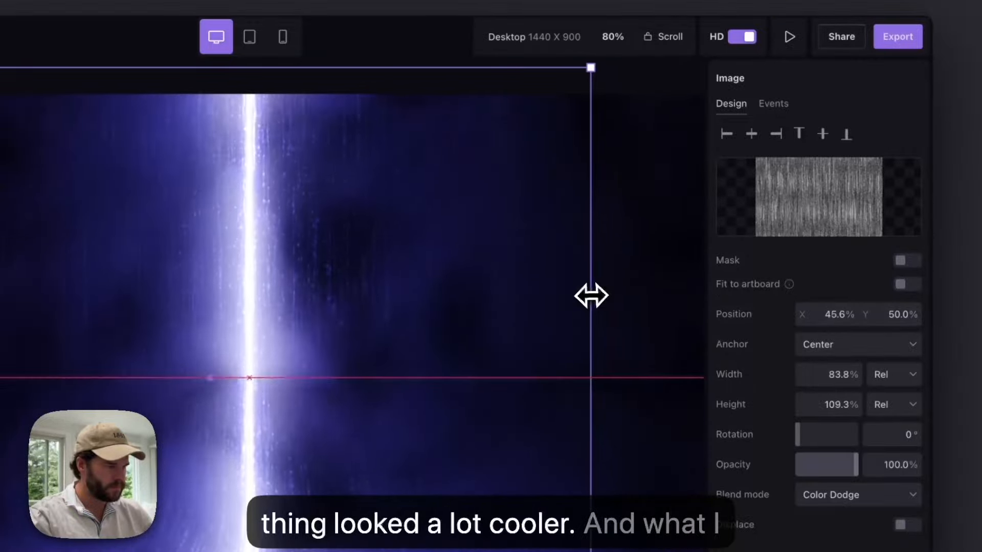
pyautogui.click(752, 134)
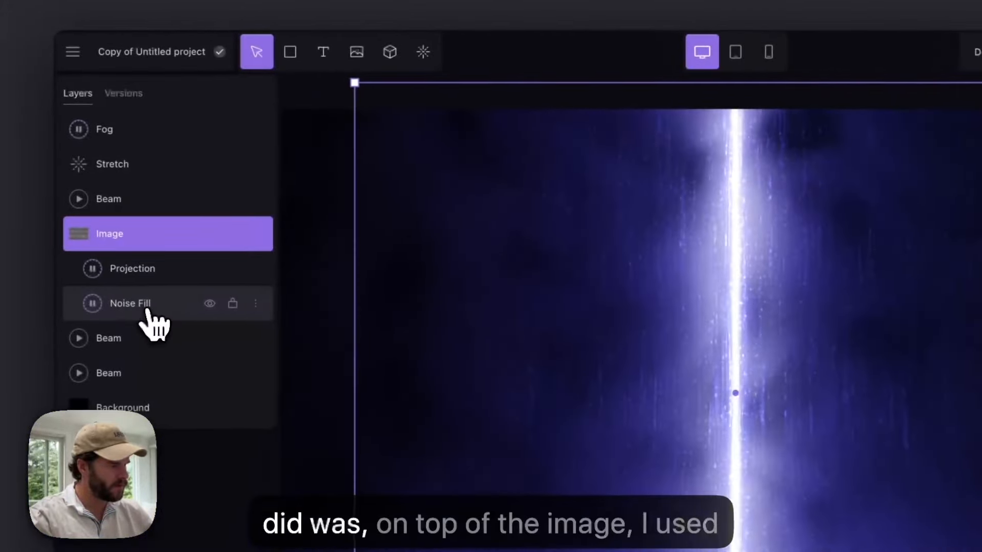
# Review the Noise Fill's blend mode and narrow the Image layer slightly further around the beam.
pyautogui.click(148, 310)
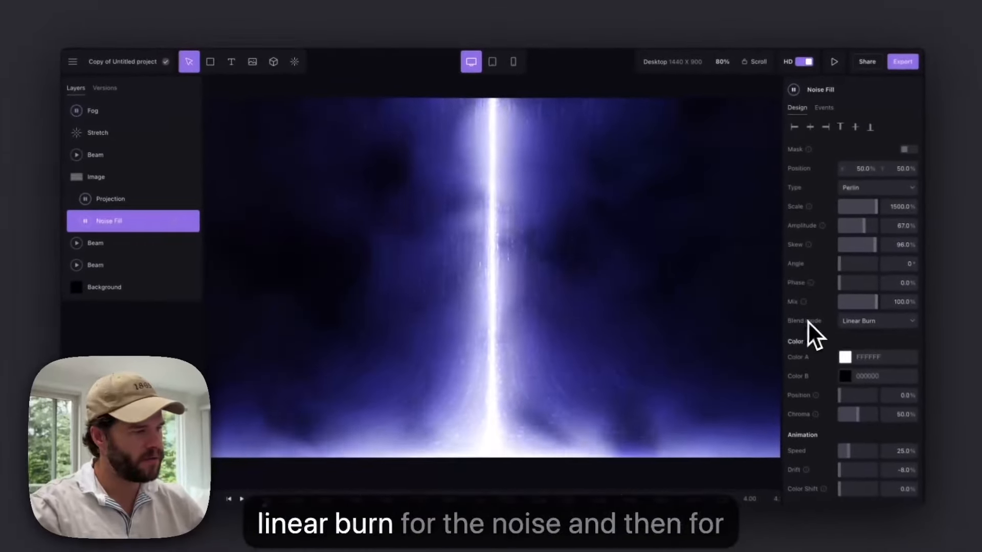
pyautogui.click(104, 175)
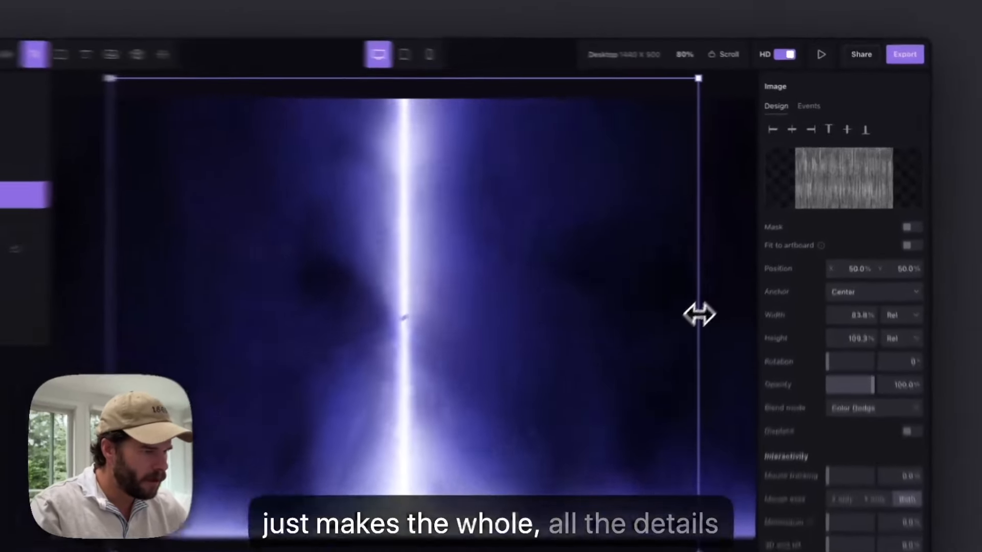
pyautogui.moveTo(729, 273); pyautogui.dragTo(703, 271)
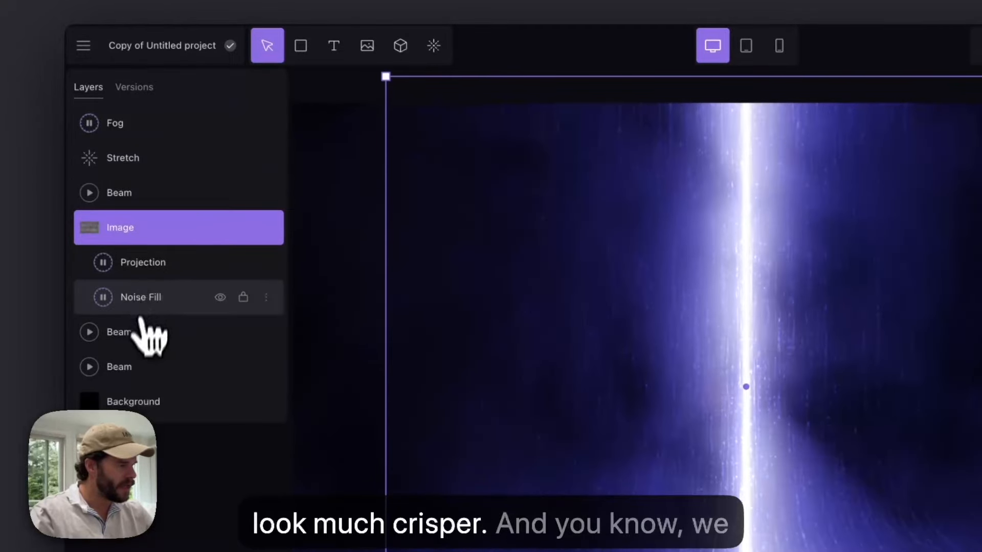
# Set the scale of the Beam directly above the Background to 10% and review its Appear scale event.
pyautogui.click(140, 334)
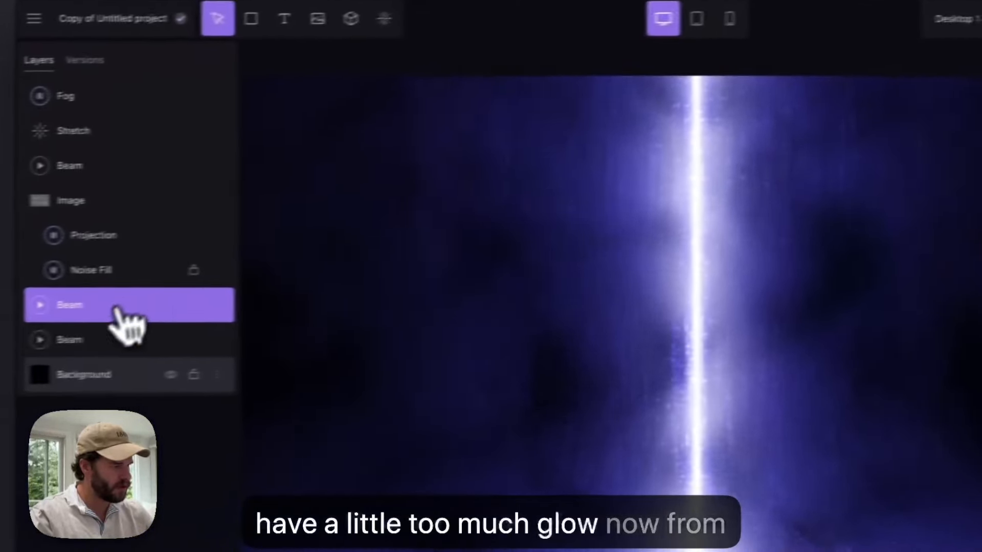
pyautogui.click(94, 334)
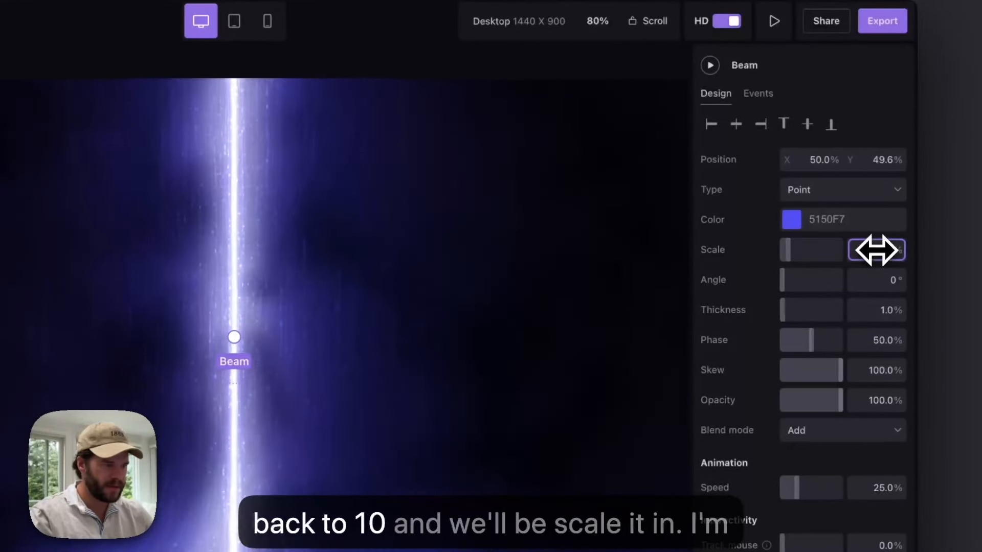
pyautogui.click(758, 94)
pyautogui.click(771, 153)
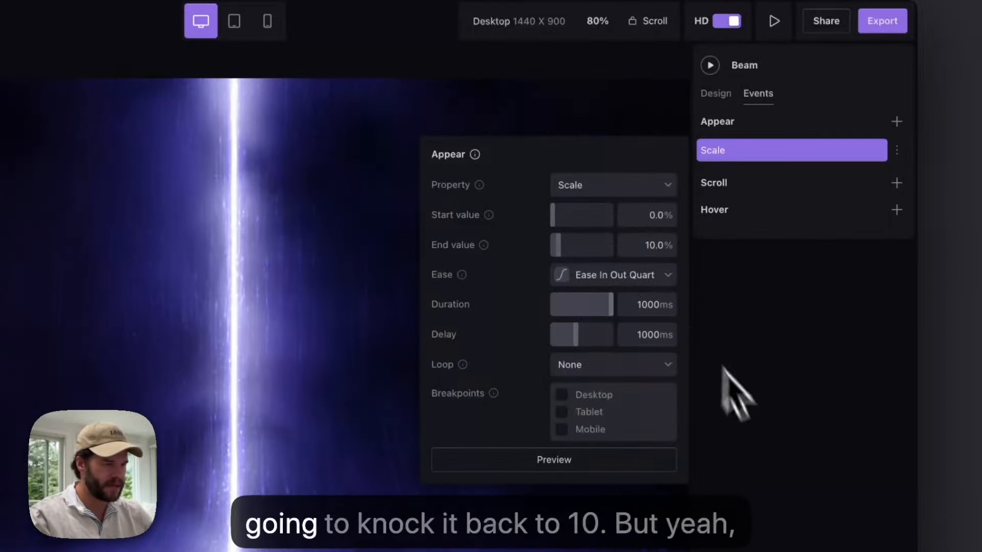
pyautogui.click(765, 437)
pyautogui.click(644, 450)
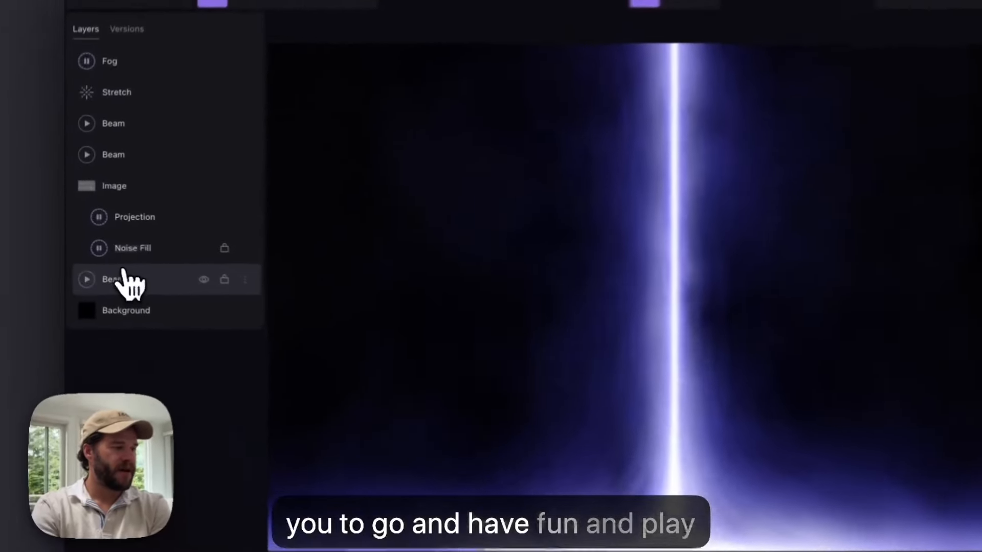
# Try alternative colours on the Beam directly above the Background, starting with light blue 459AFF and ending on yellow B49700.
pyautogui.click(123, 280)
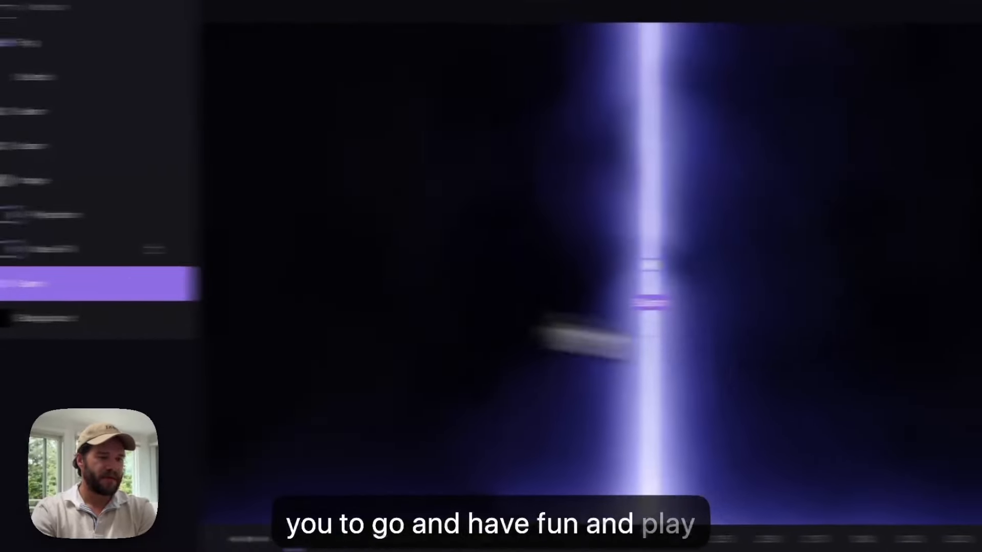
pyautogui.click(842, 159)
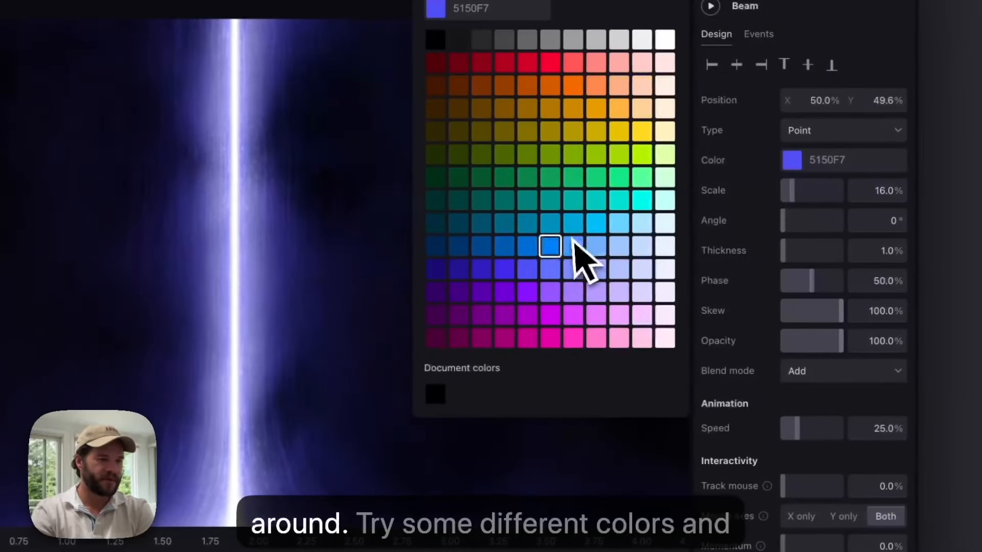
pyautogui.click(573, 243)
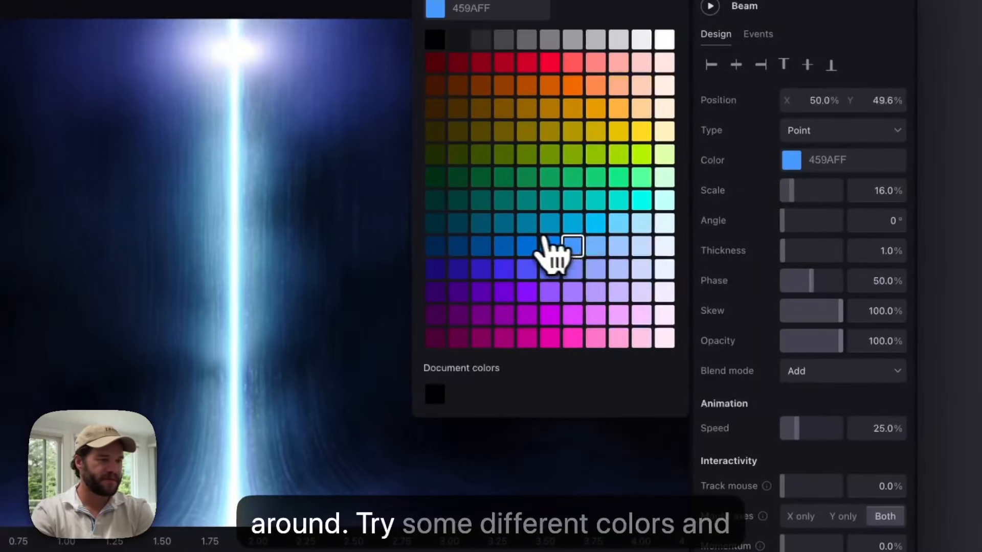
pyautogui.click(527, 226)
pyautogui.click(574, 154)
pyautogui.click(574, 131)
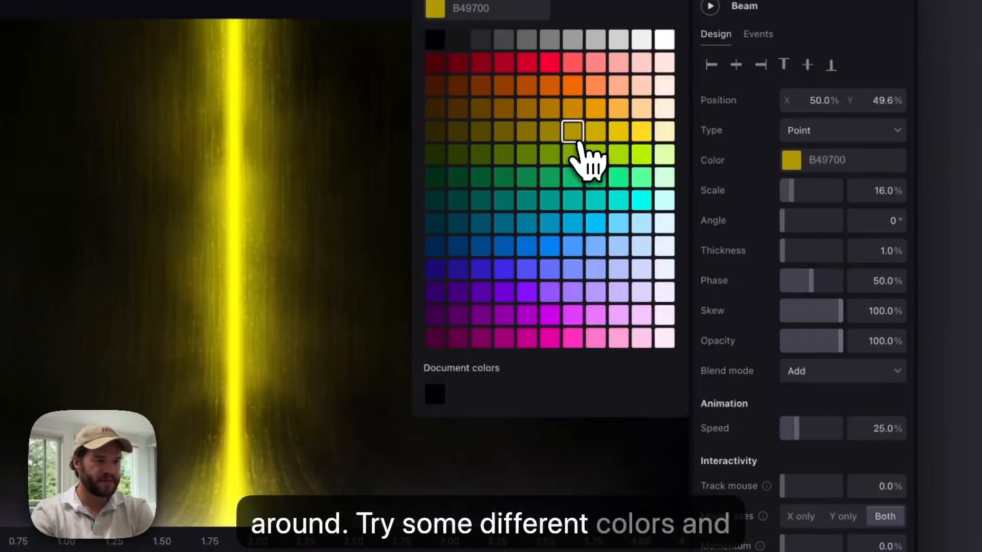